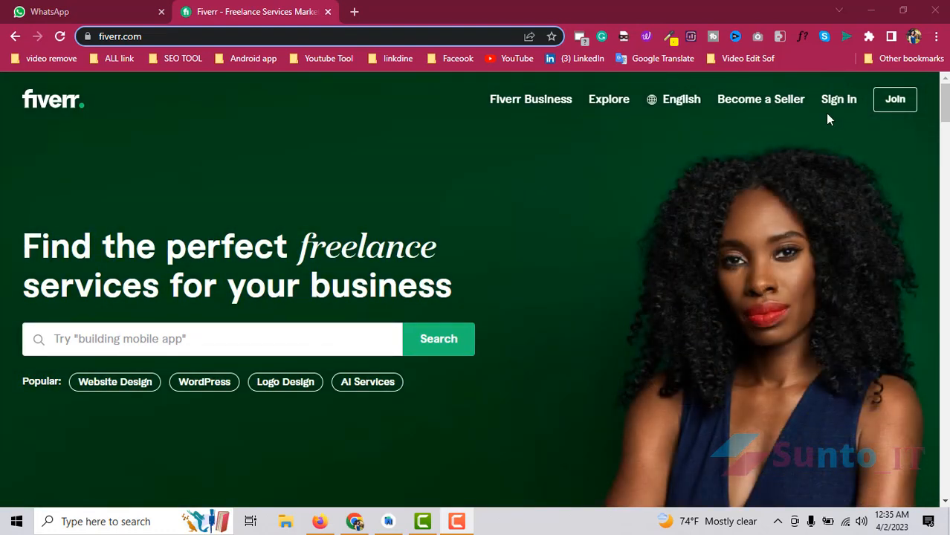
- Open the Sign In form, look over its email/username and social sign-in options, then close it
click(831, 102)
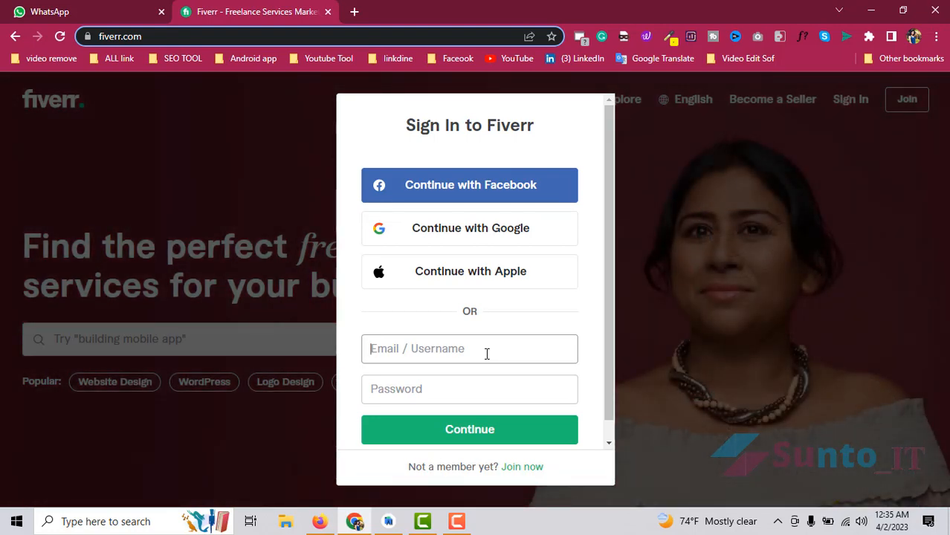
click(487, 354)
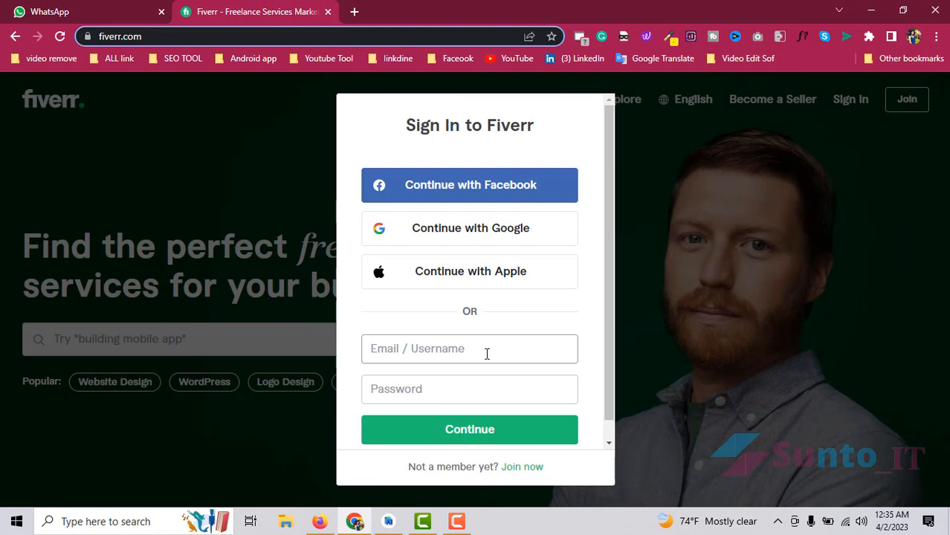
scroll(482, 346, down, 1)
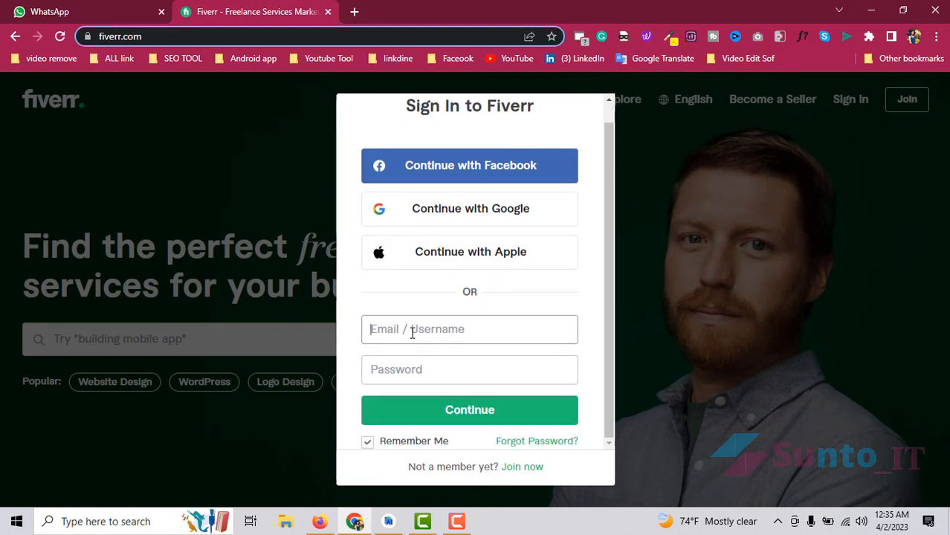
scroll(412, 333, up, 1)
scroll(511, 384, down, 1)
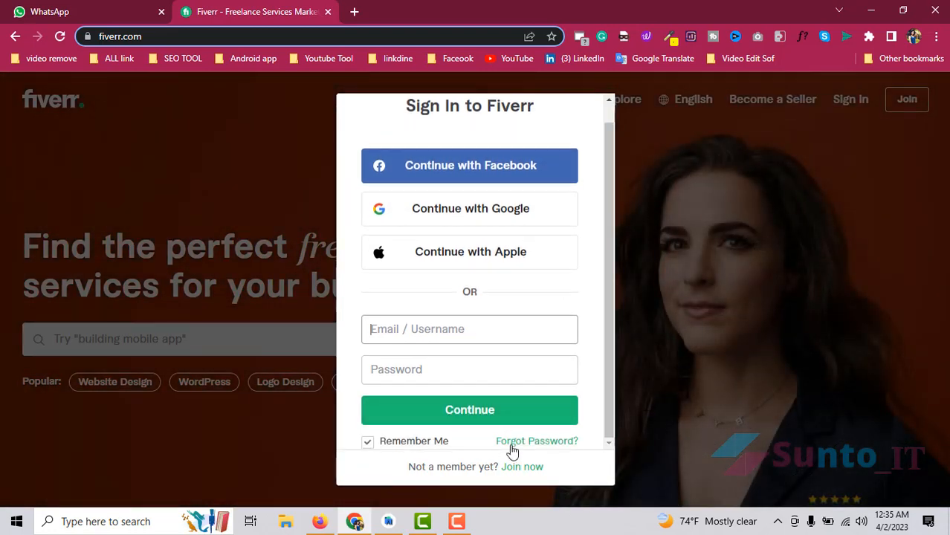
click(756, 294)
- Start a new Join account with your email address and continue to the next form
click(906, 103)
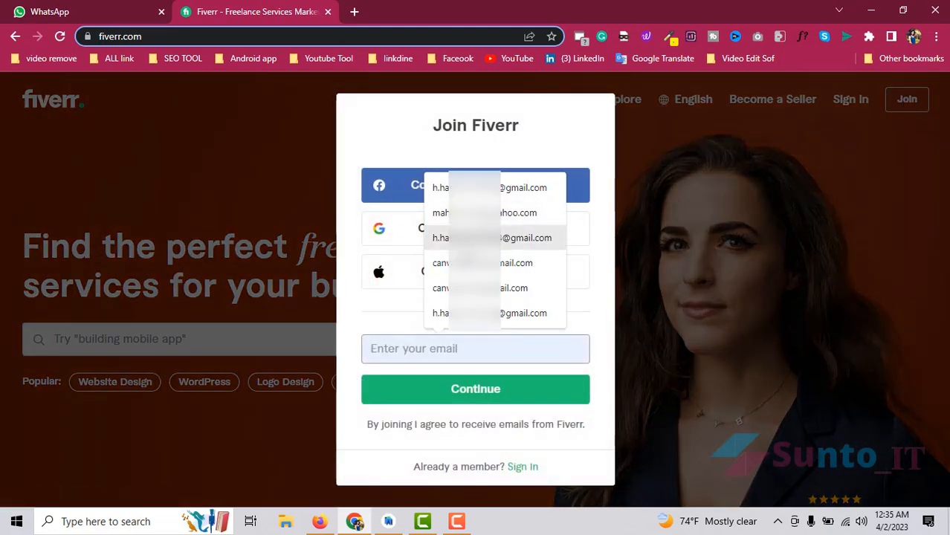
click(455, 350)
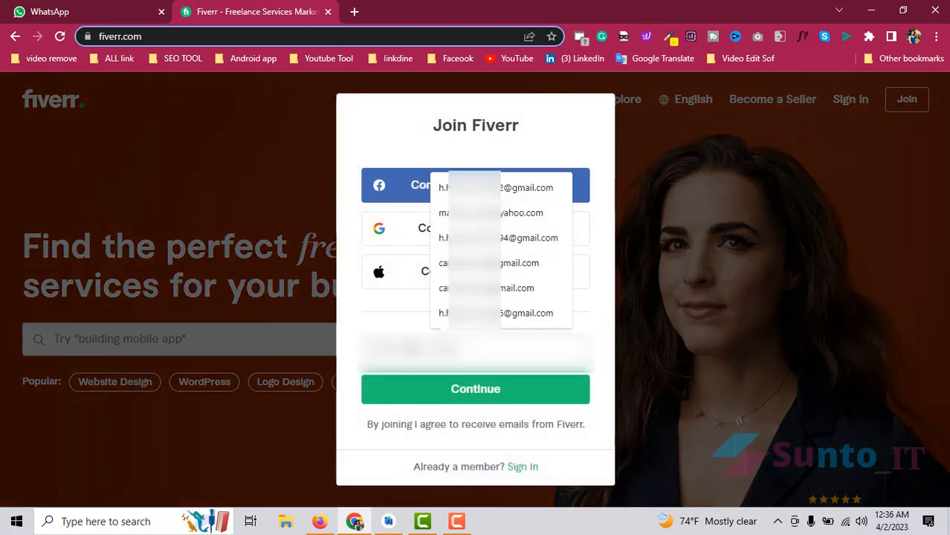
text(h)
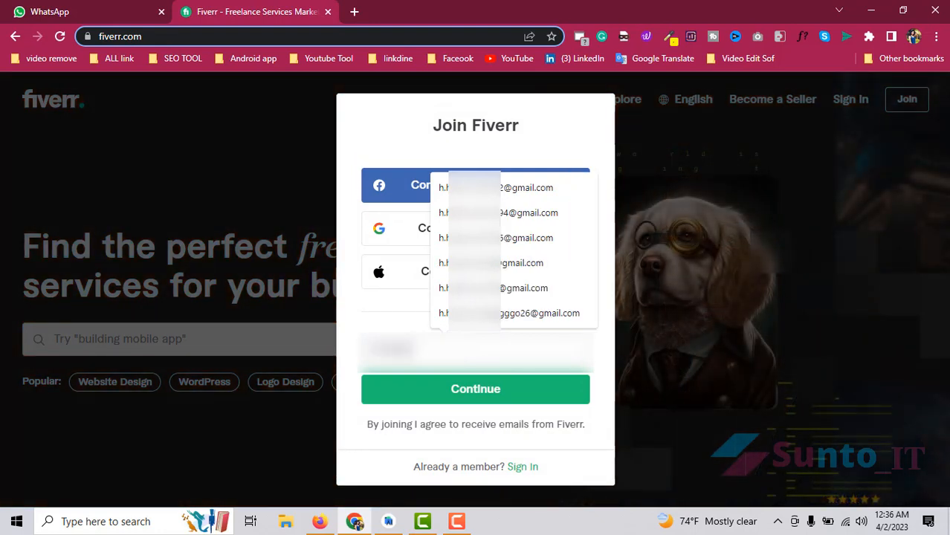
text(***)
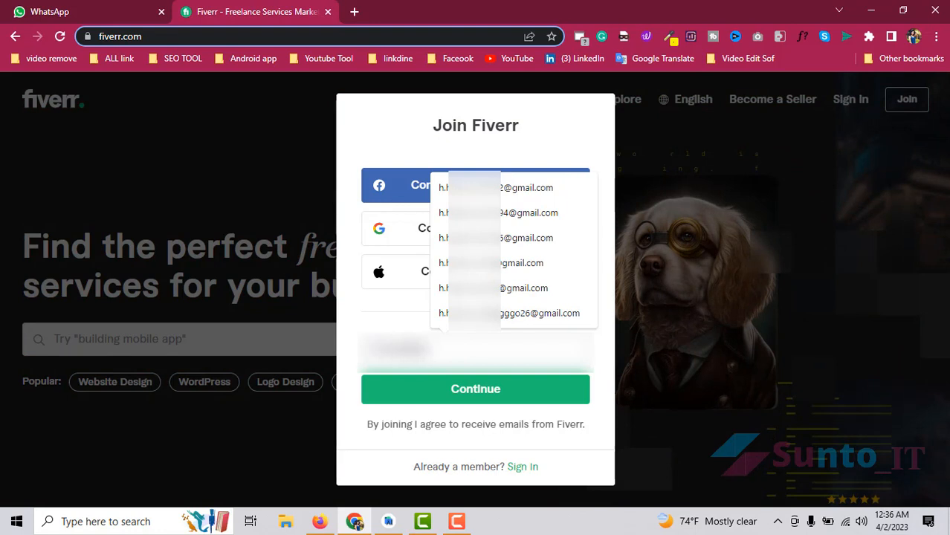
key(BackSpace)
text(***)
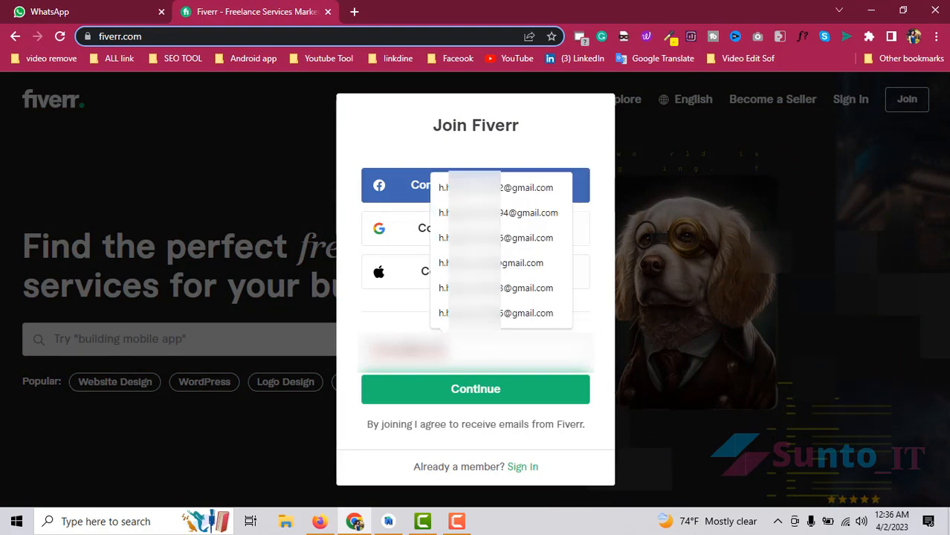
text(1****)
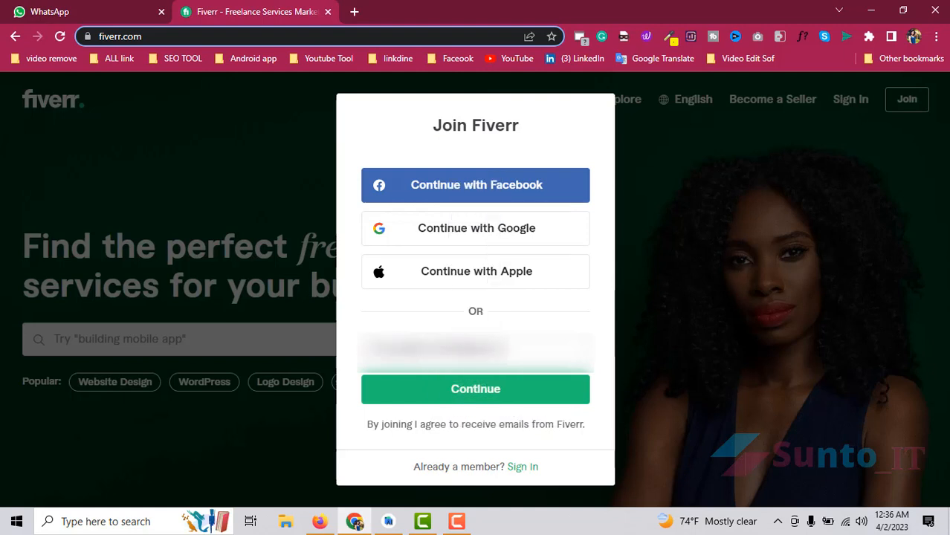
text(*****)
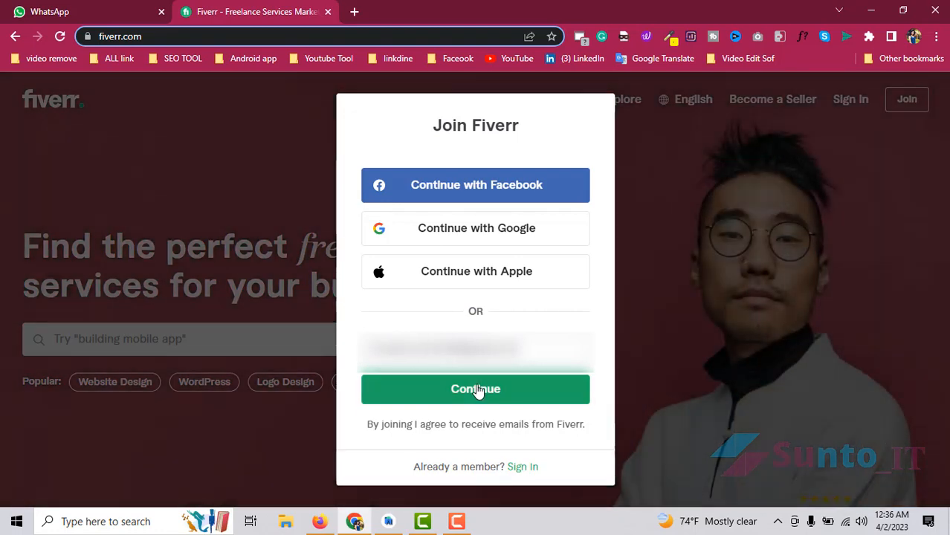
click(482, 390)
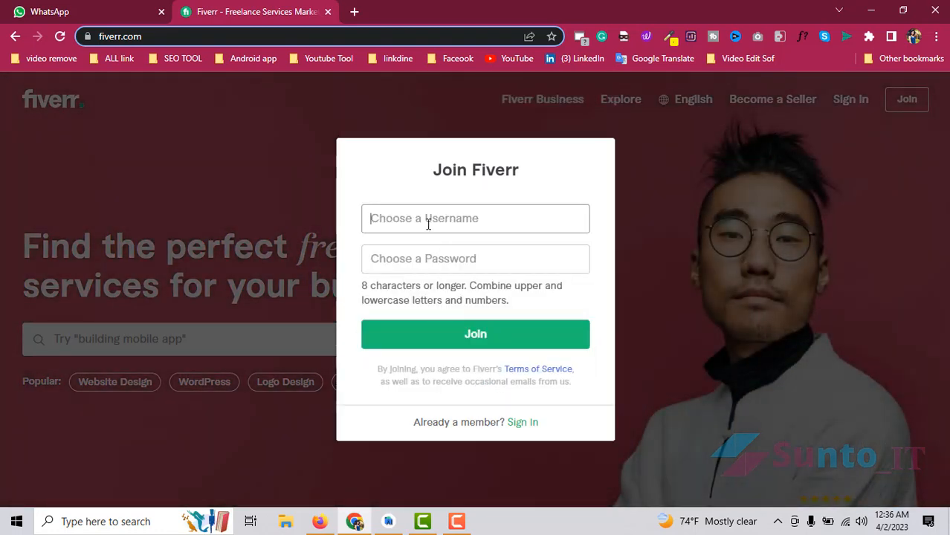
click(428, 224)
text(su)
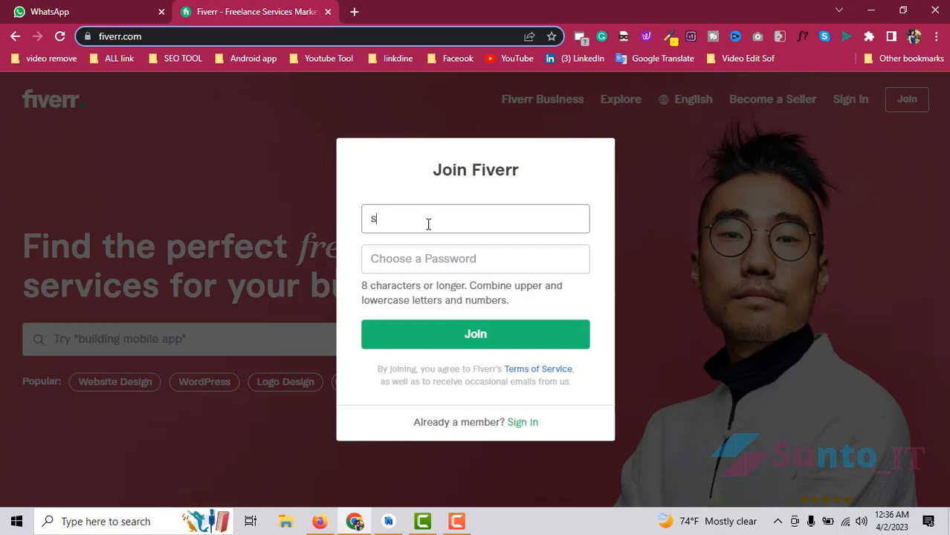
text(_dev)
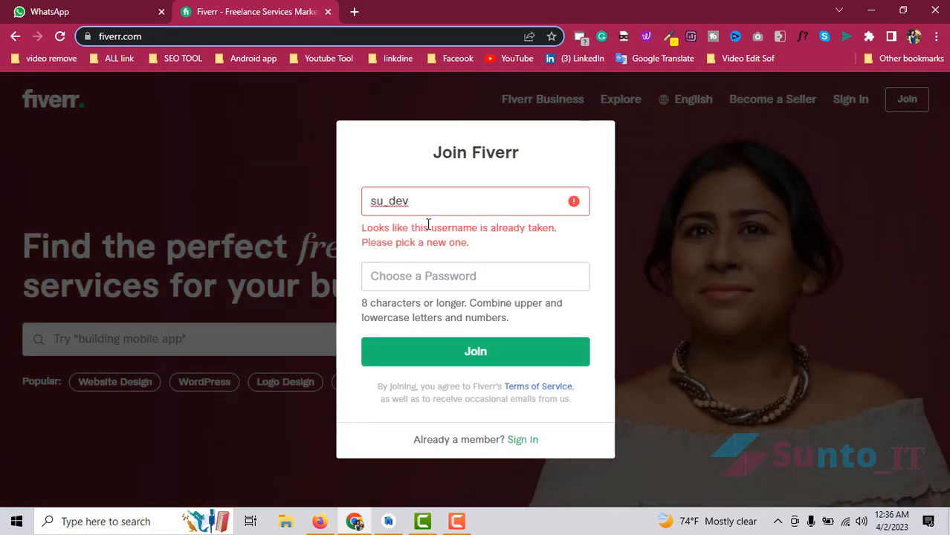
key(BackSpace)
key(BackSpace)
key(BackSpace)
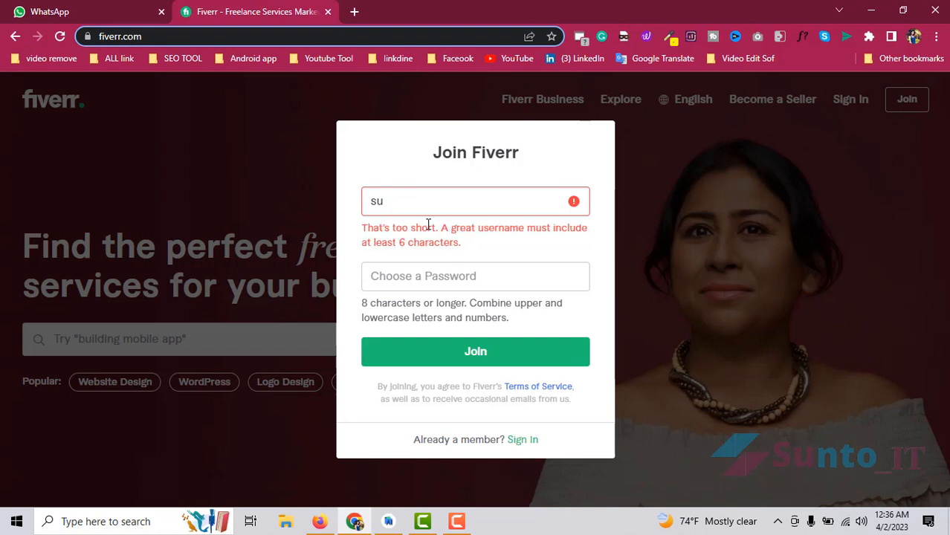
text(nto_it)
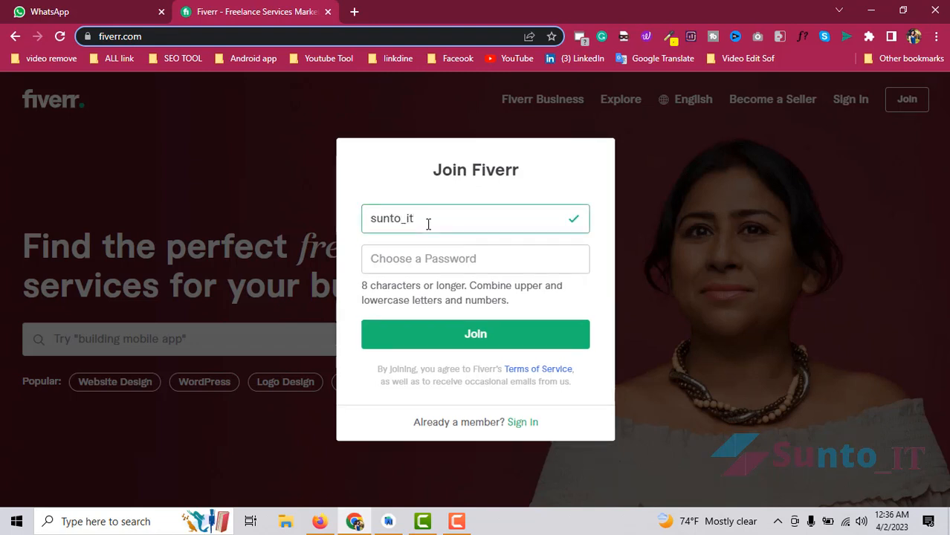
click(399, 255)
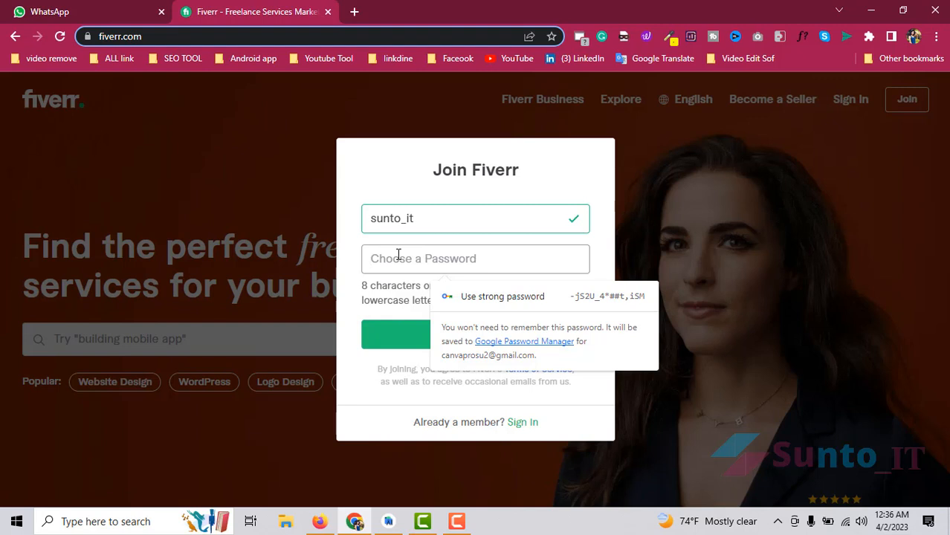
text(sunto)
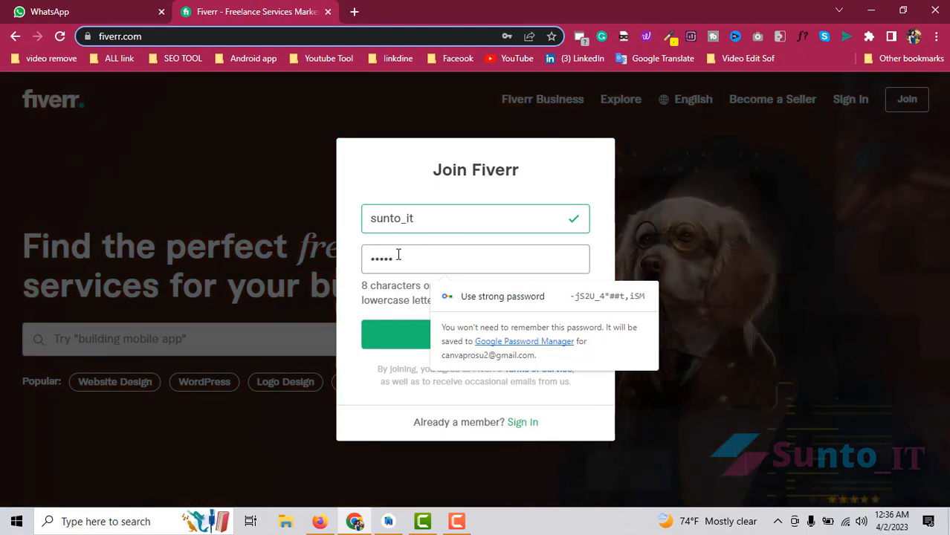
text(_)
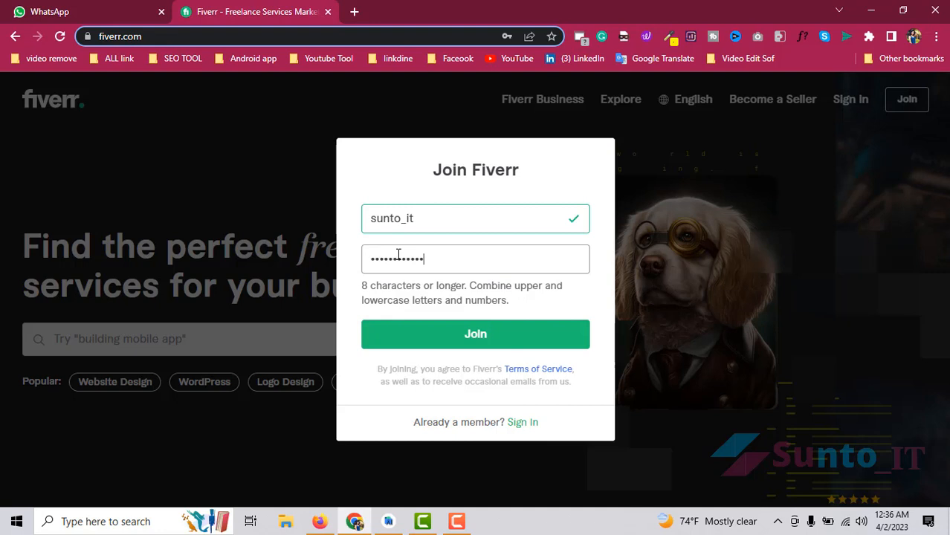
text(•••••••••)
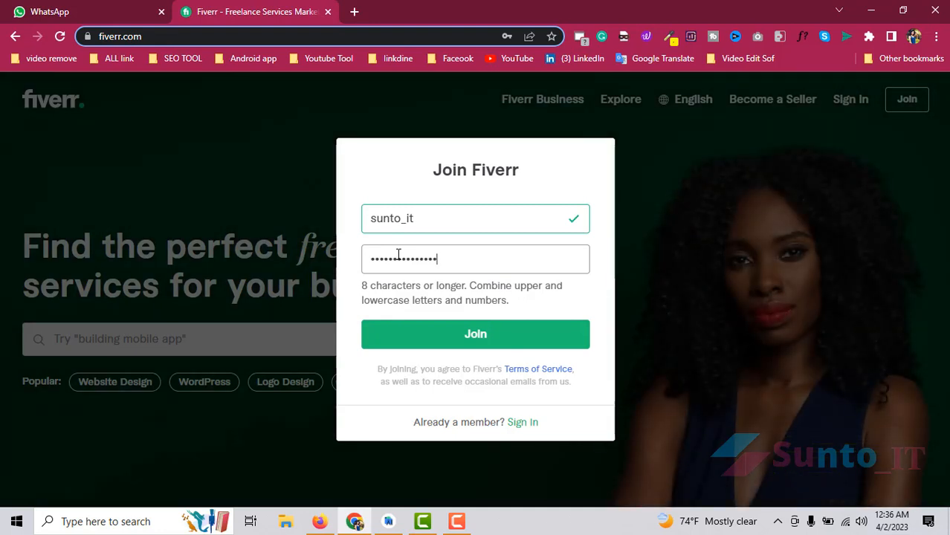
- Create the sunto_it account, open its profile page, and bring up the Gmail browser
click(494, 343)
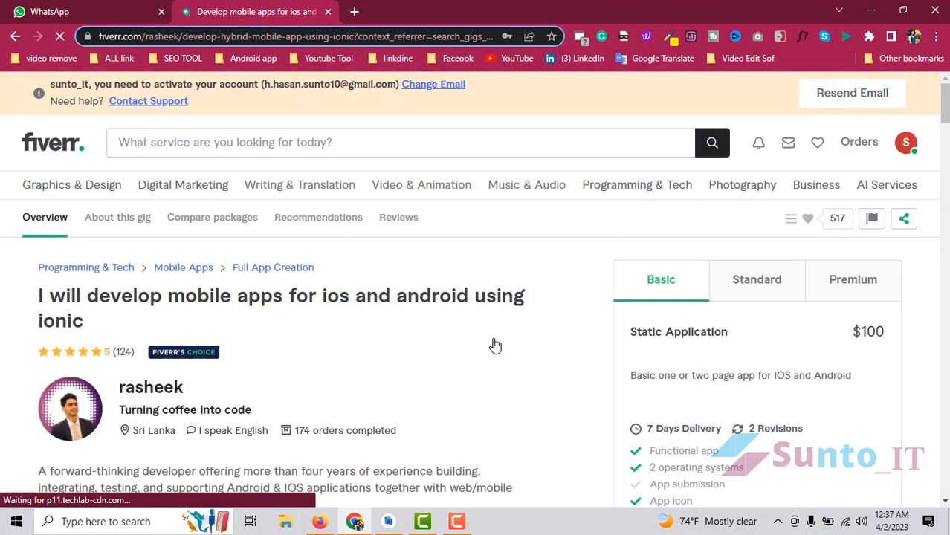
scroll(339, 314, down, 5)
scroll(339, 314, up, 5)
click(908, 144)
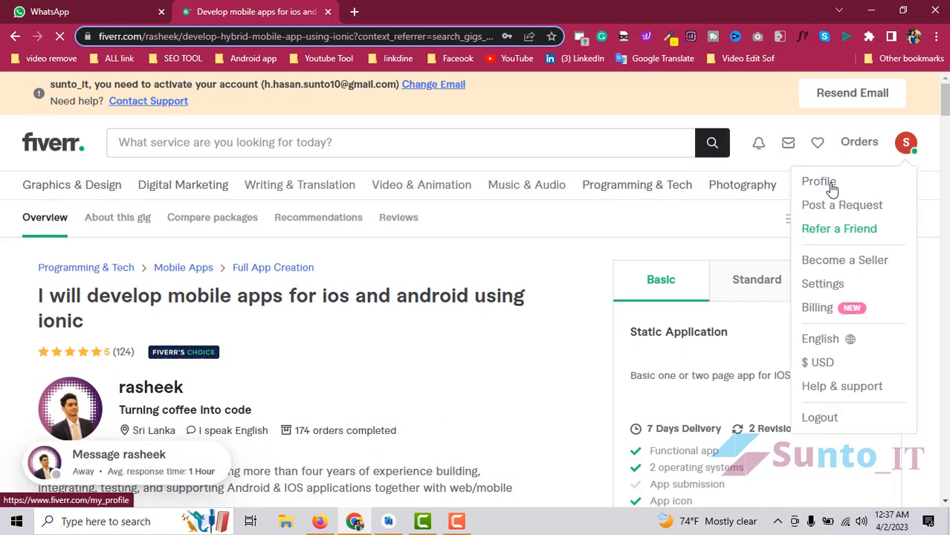
click(476, 232)
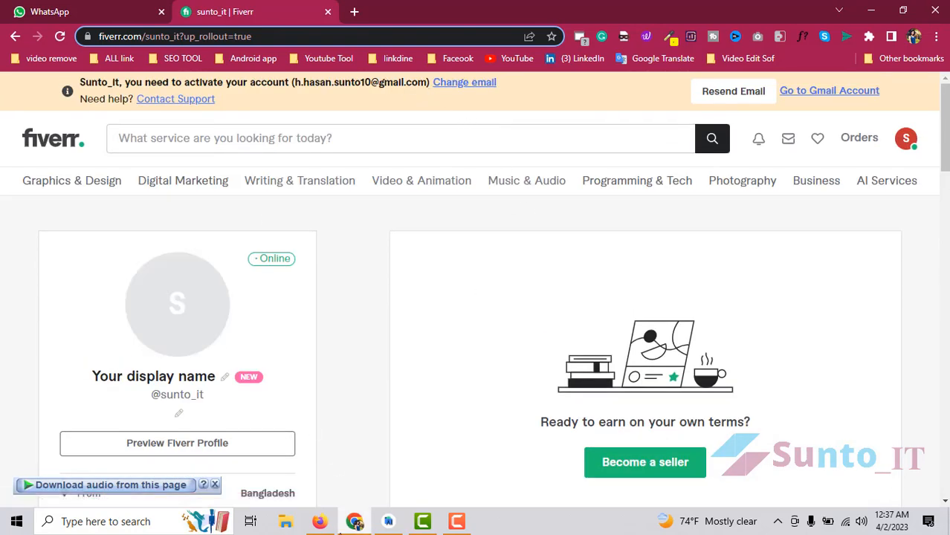
click(319, 521)
- Open Fiverr's activation email in Gmail and copy its Activate Your Account link
click(167, 18)
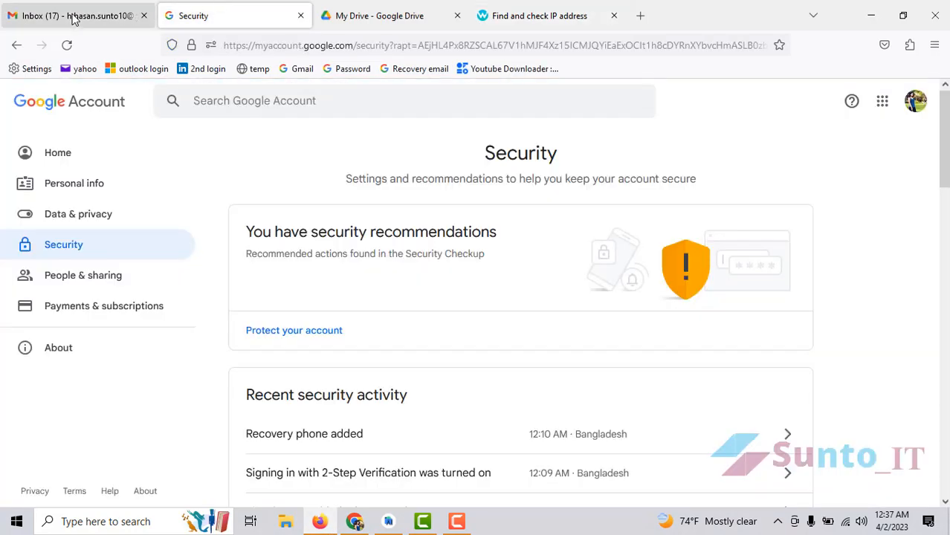
click(74, 18)
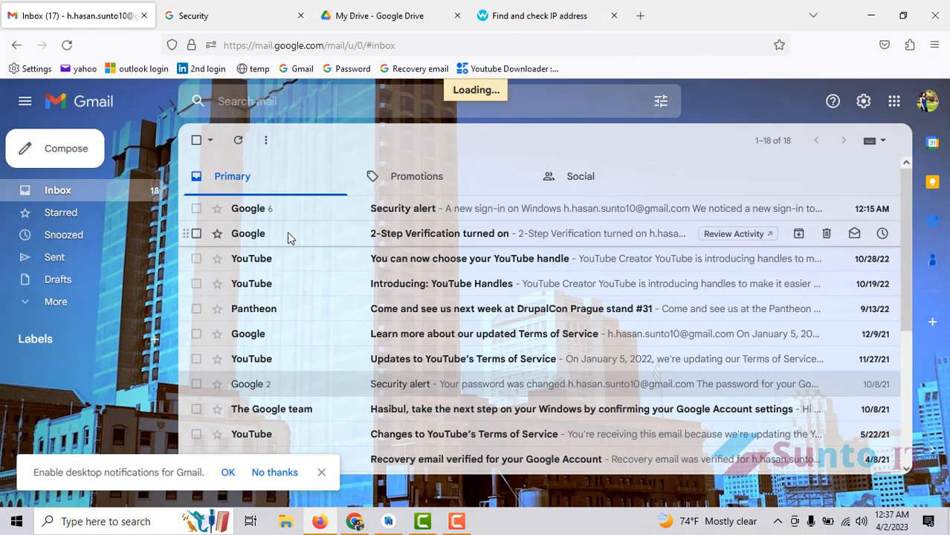
click(388, 216)
scroll(473, 316, down, 3)
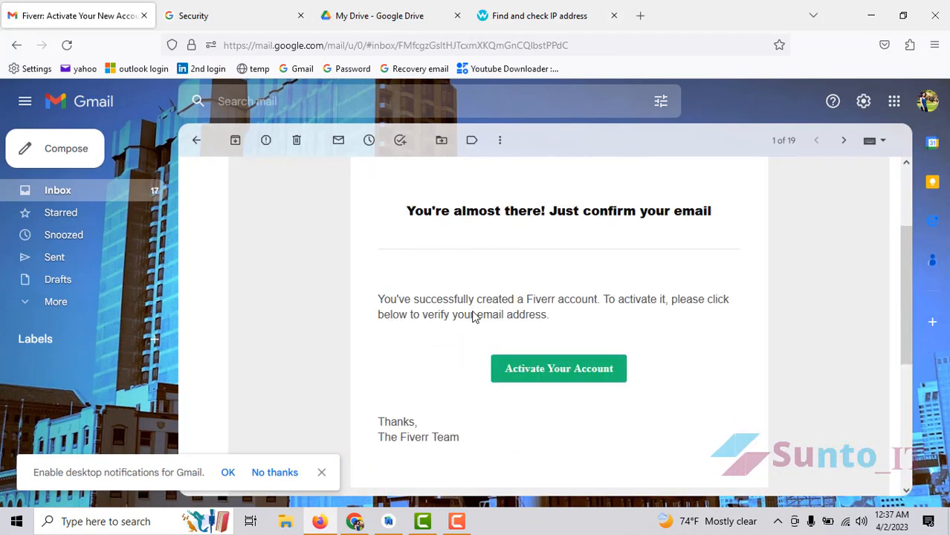
scroll(472, 316, down, 3)
right_click(541, 248)
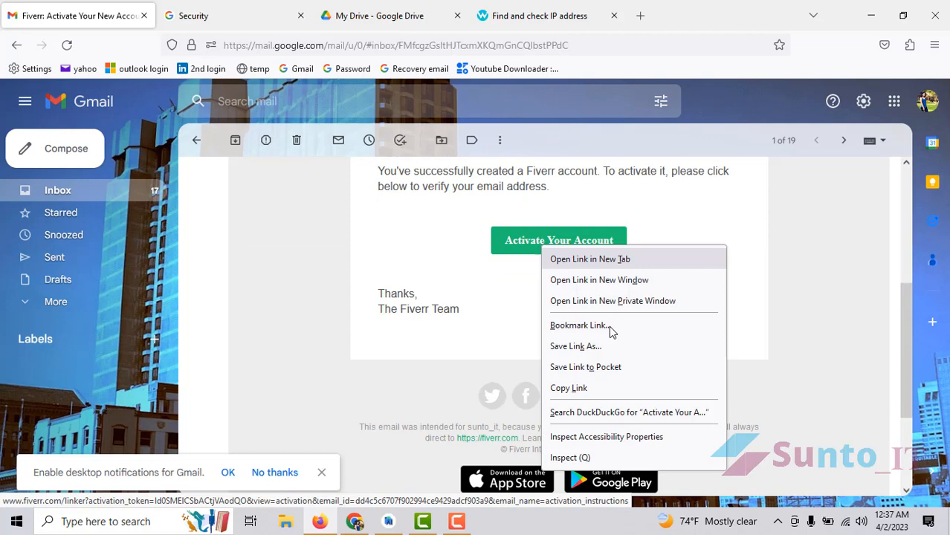
click(569, 388)
- Return to the Fiverr page and bring up the address bar's paste option
scroll(572, 365, up, 3)
scroll(552, 286, down, 3)
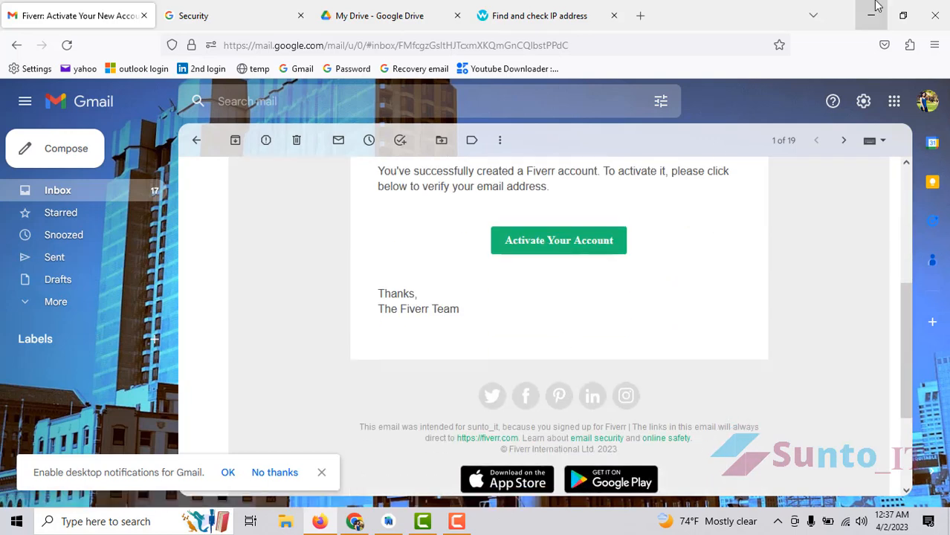
click(876, 6)
right_click(279, 36)
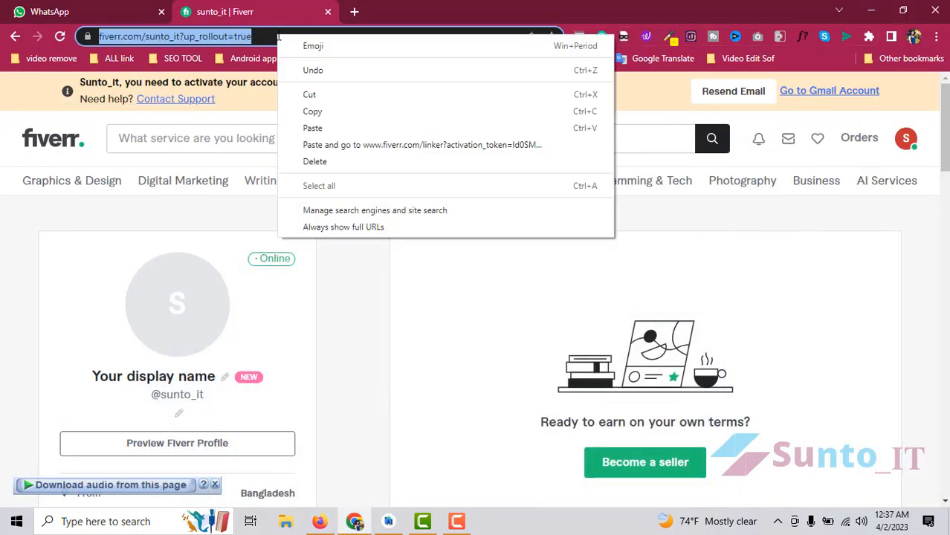
- Open the pasted activation link and go to the profile settings' Full Name field
click(356, 144)
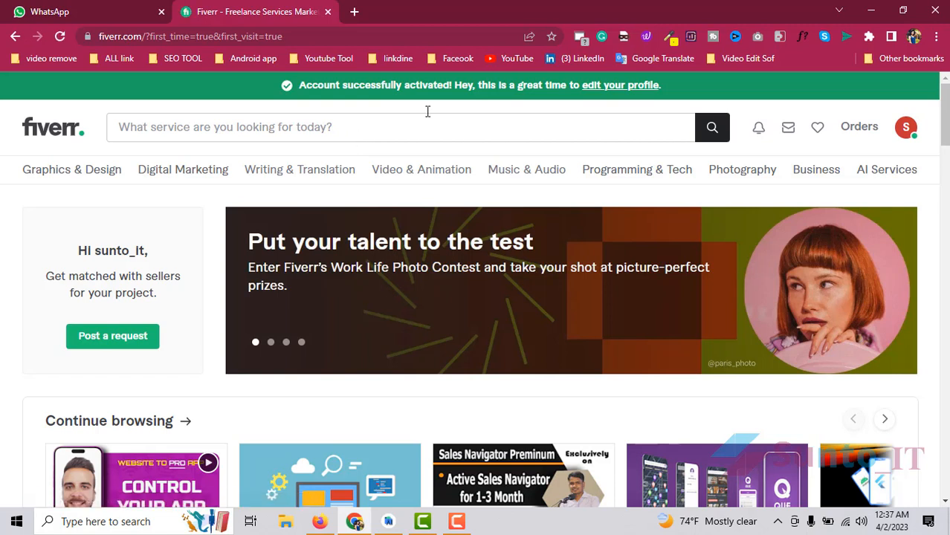
click(626, 91)
scroll(572, 164, down, 2)
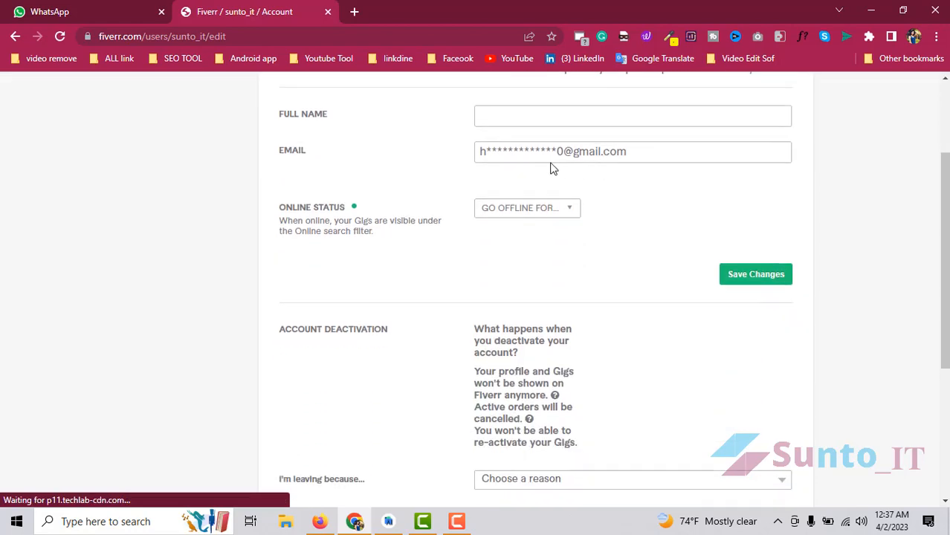
click(510, 113)
scroll(520, 148, up, 1)
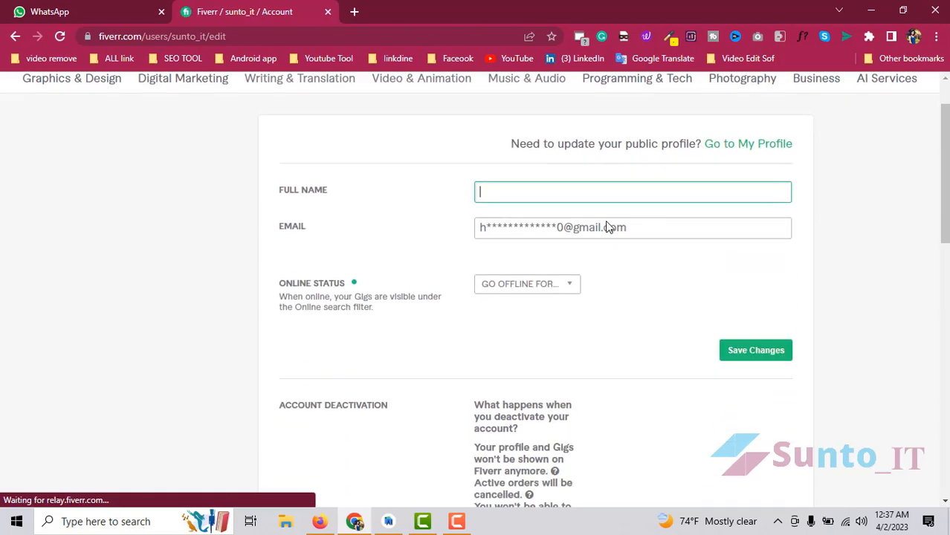
scroll(606, 226, down, 2)
scroll(657, 227, up, 3)
- Go to the sunto_it public profile page from the account menu
click(907, 99)
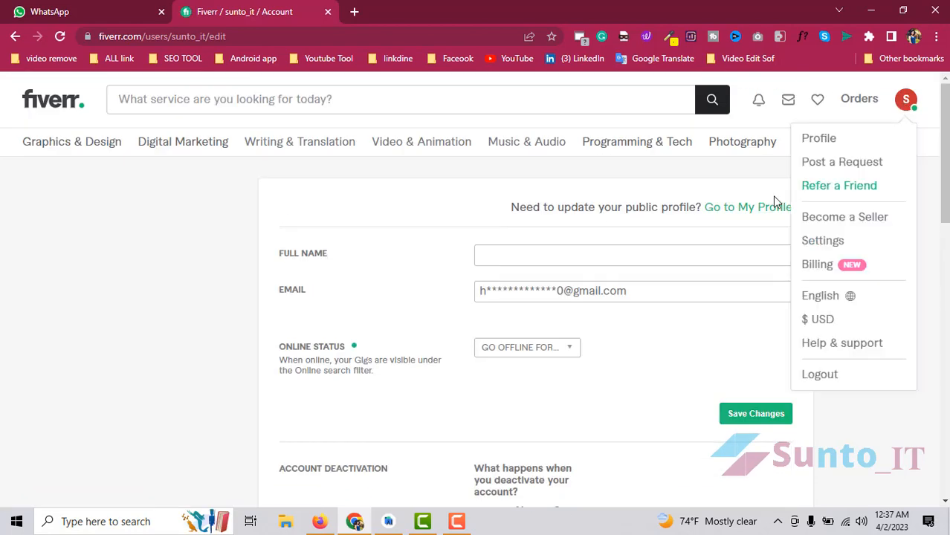
click(510, 261)
click(374, 214)
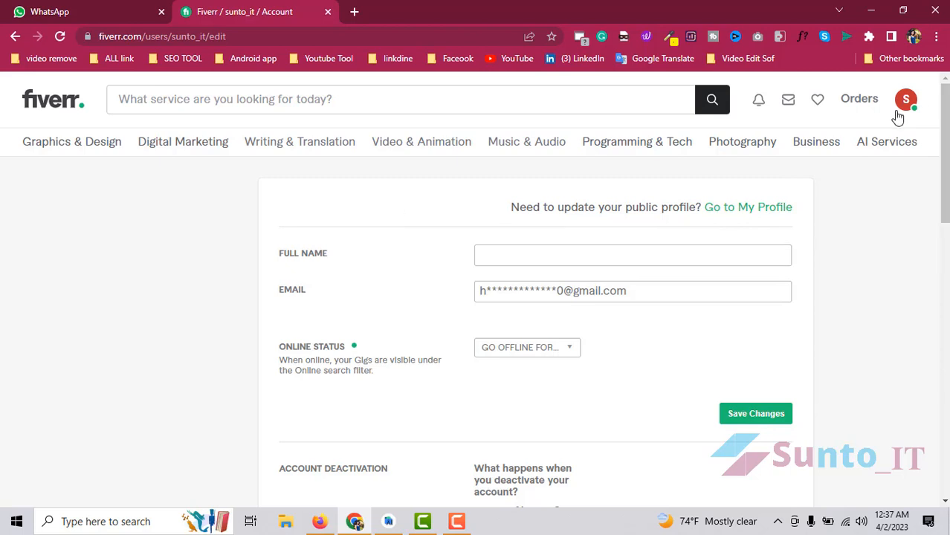
click(900, 113)
click(816, 138)
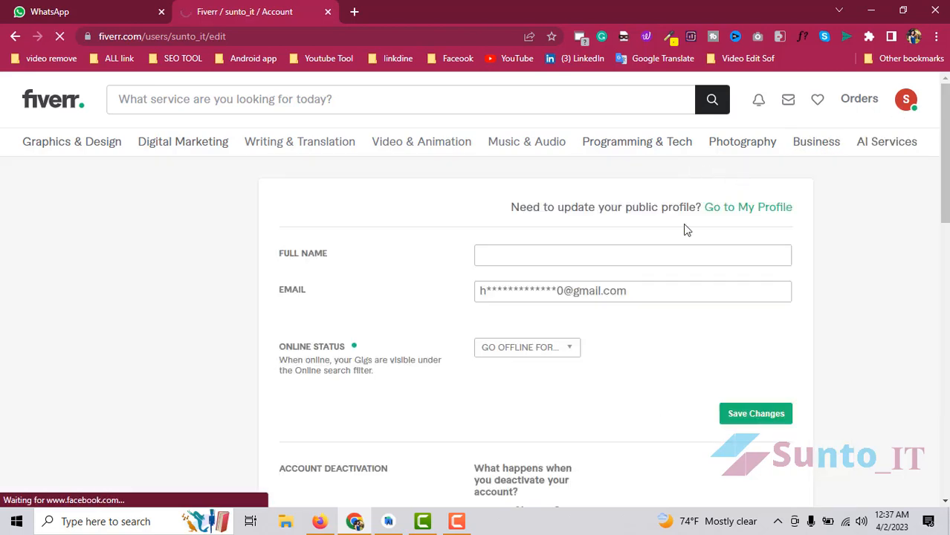
click(515, 255)
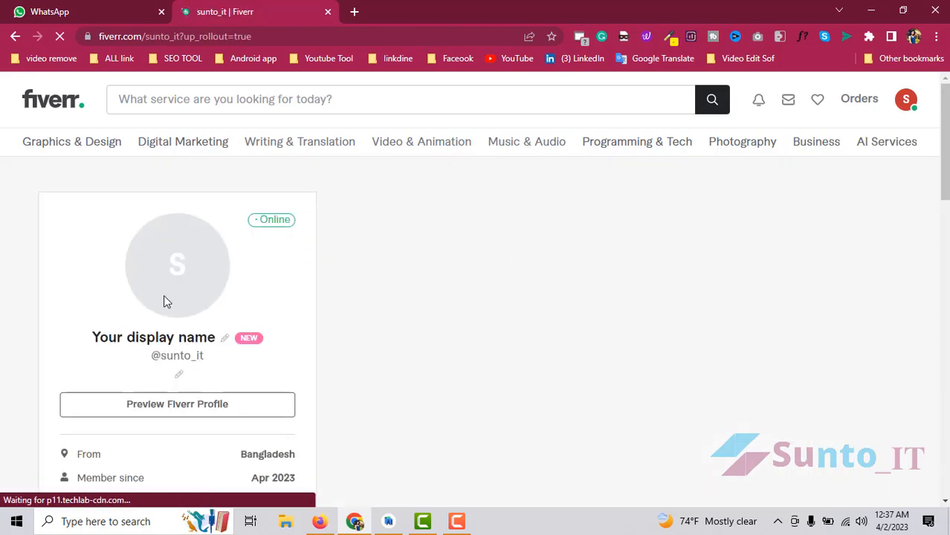
- Dismiss the introduce-yourself tip and preview the public profile
scroll(167, 301, down, 3)
click(248, 293)
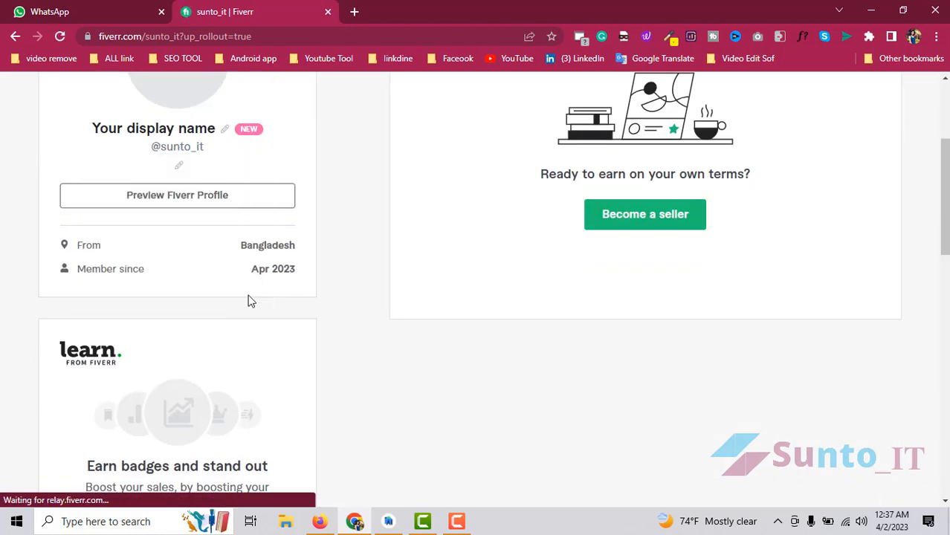
scroll(253, 305, down, 7)
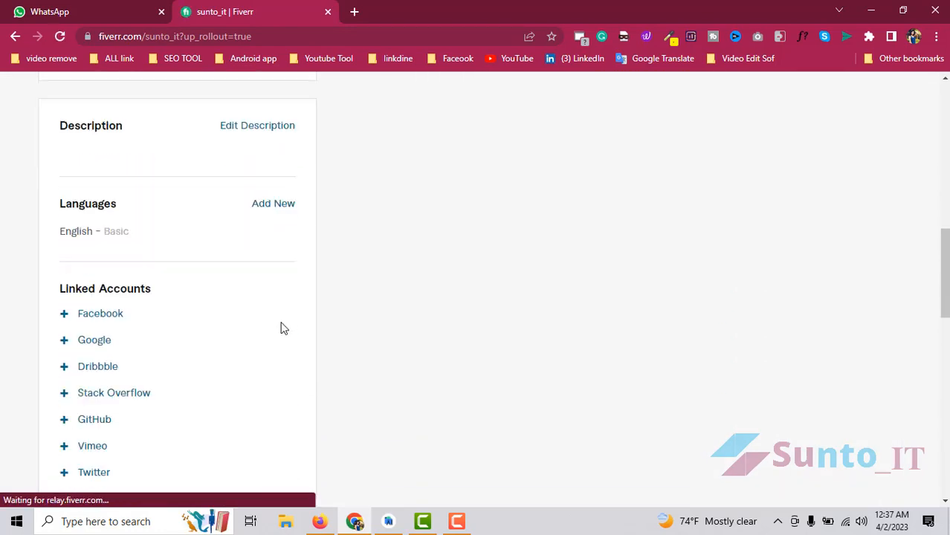
scroll(283, 328, up, 10)
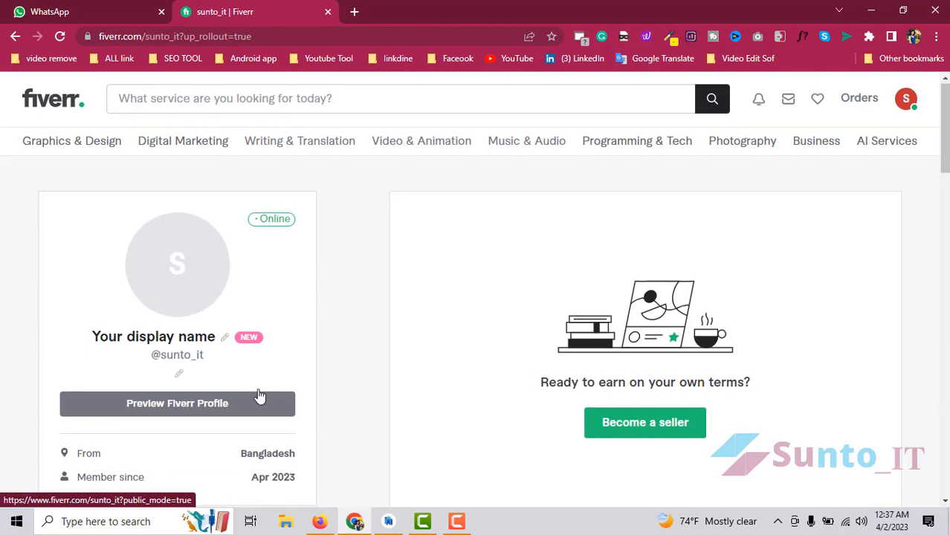
scroll(261, 394, down, 2)
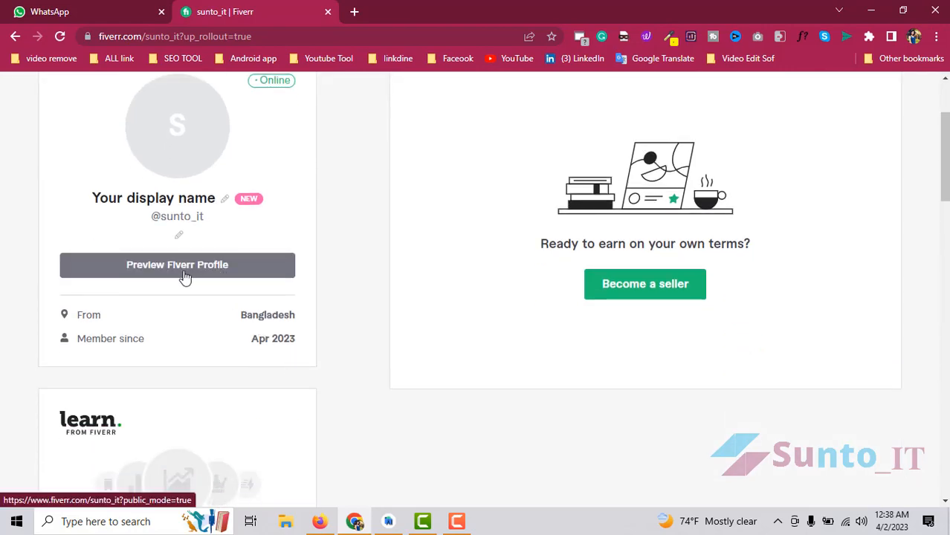
click(156, 275)
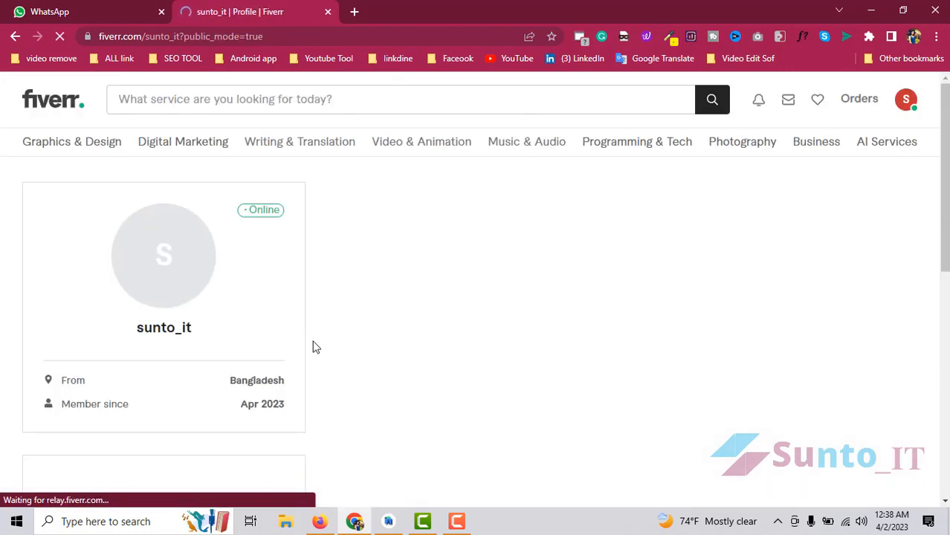
scroll(320, 347, down, 5)
scroll(323, 346, up, 5)
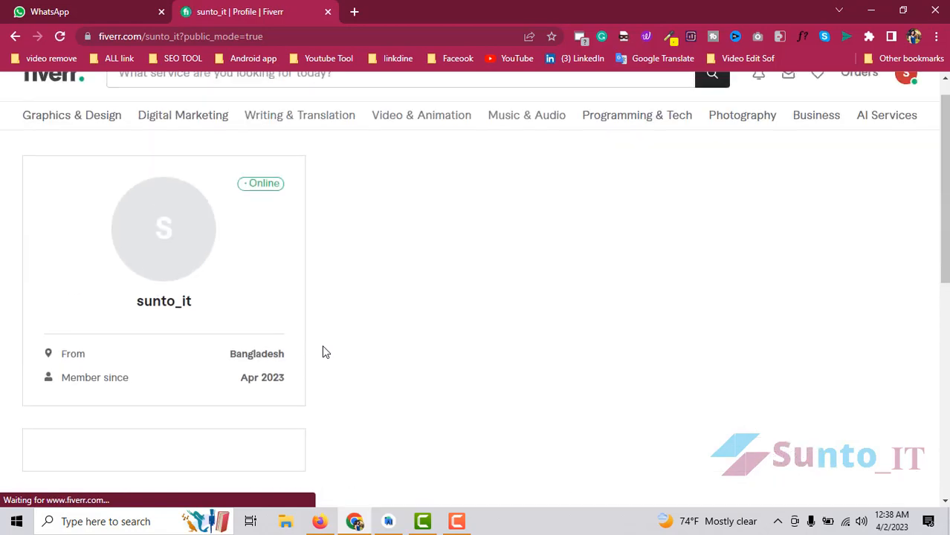
scroll(322, 351, up, 1)
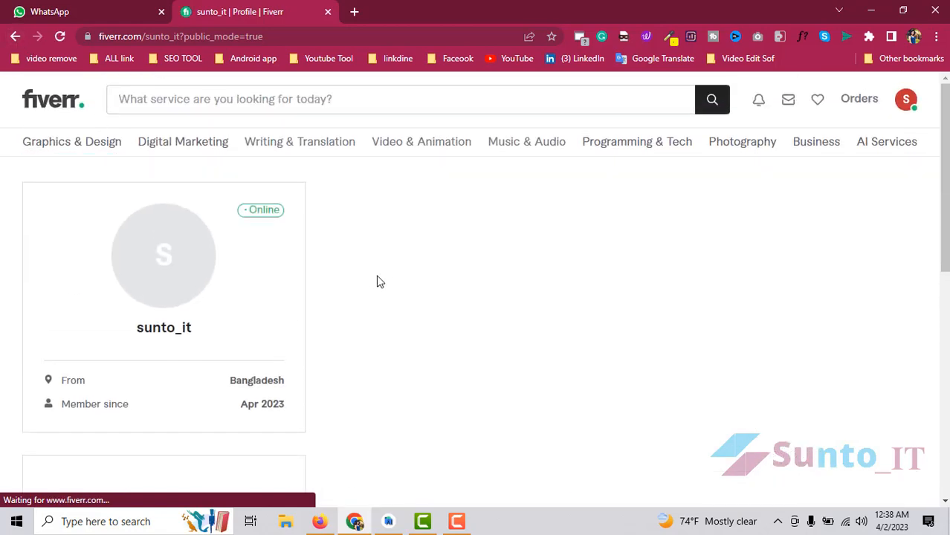
scroll(216, 344, down, 7)
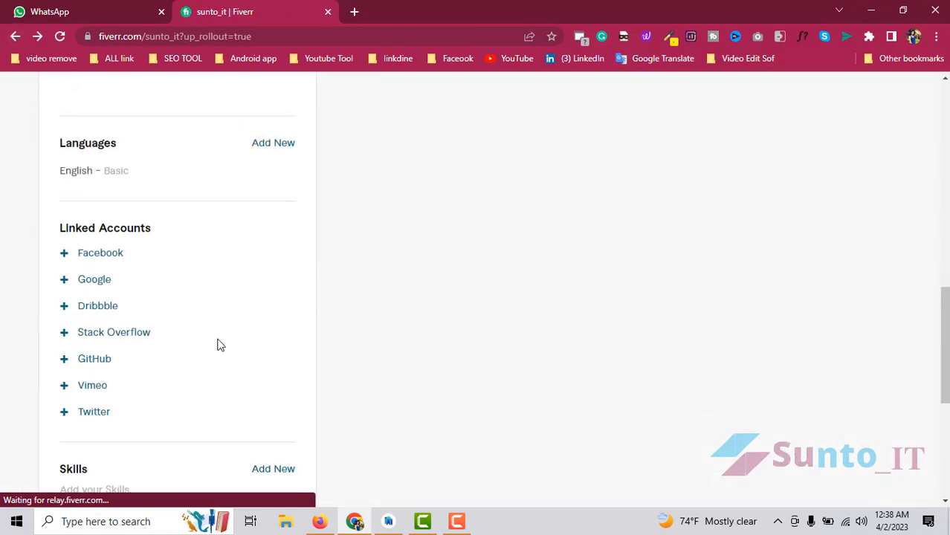
scroll(220, 345, up, 4)
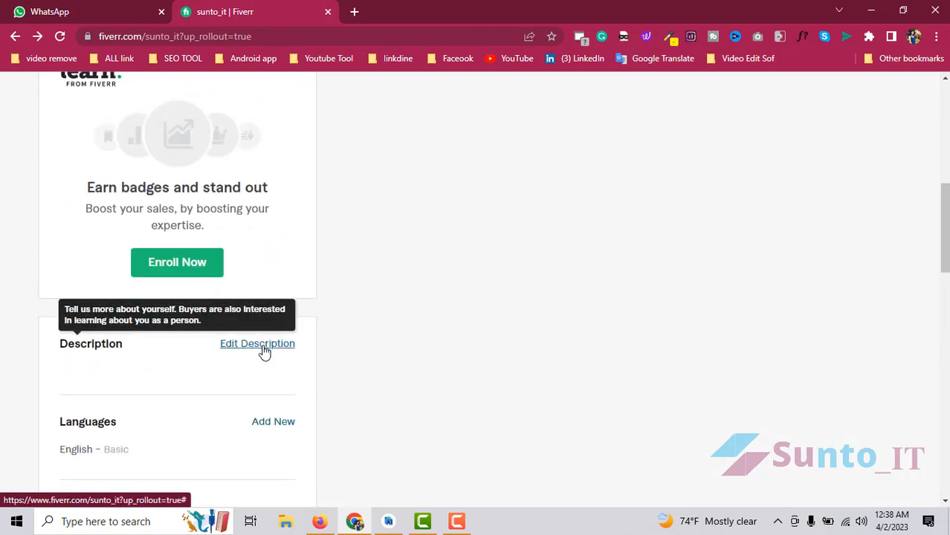
- Add Hebrew to the Languages list at Fluent level
click(273, 422)
scroll(275, 416, down, 2)
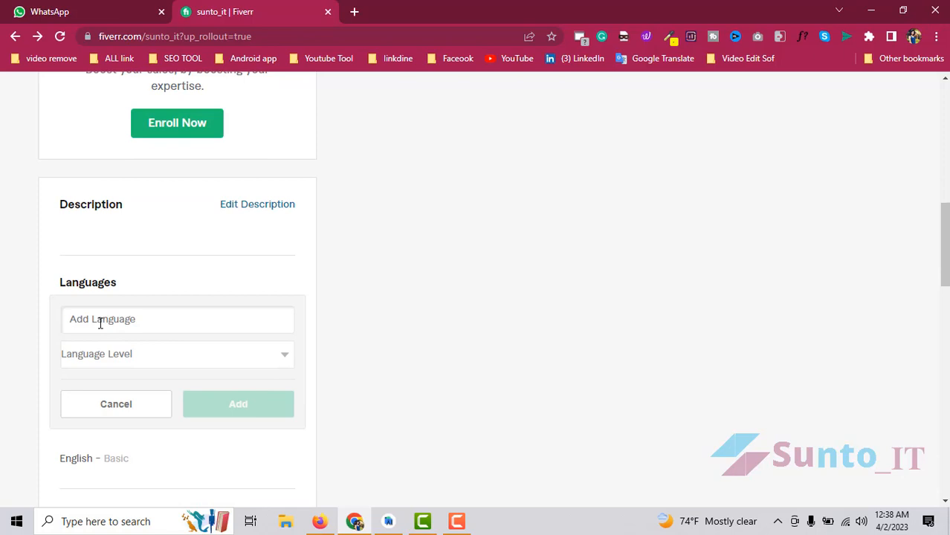
text(E)
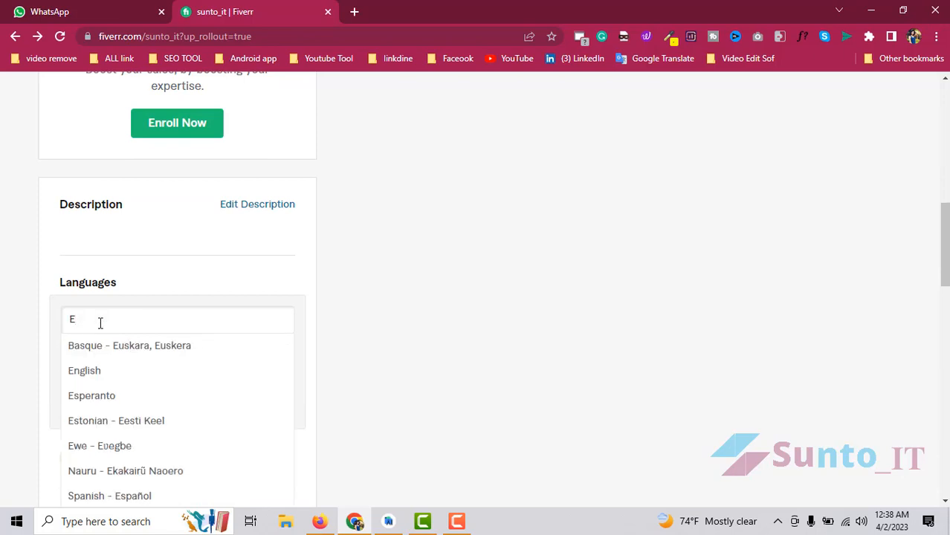
click(90, 370)
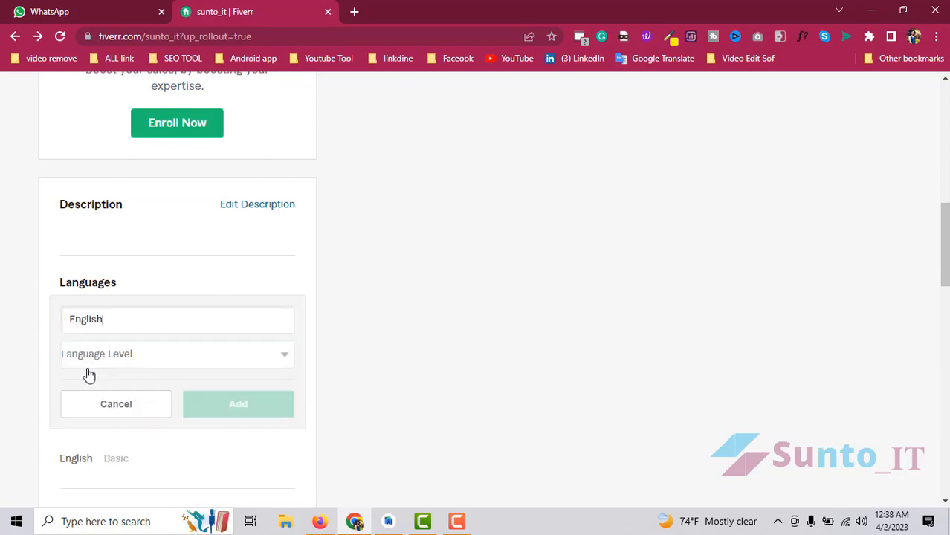
click(137, 356)
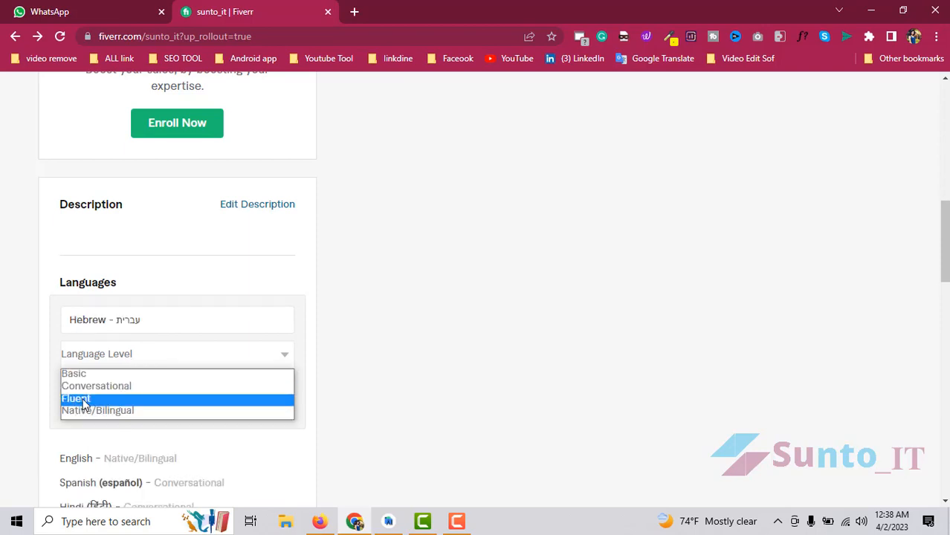
click(83, 402)
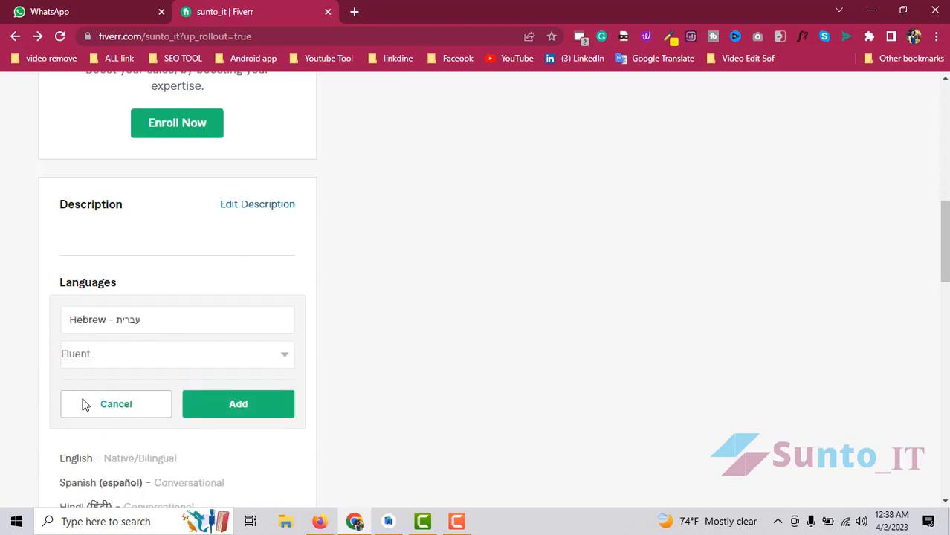
click(238, 405)
scroll(187, 309, down, 3)
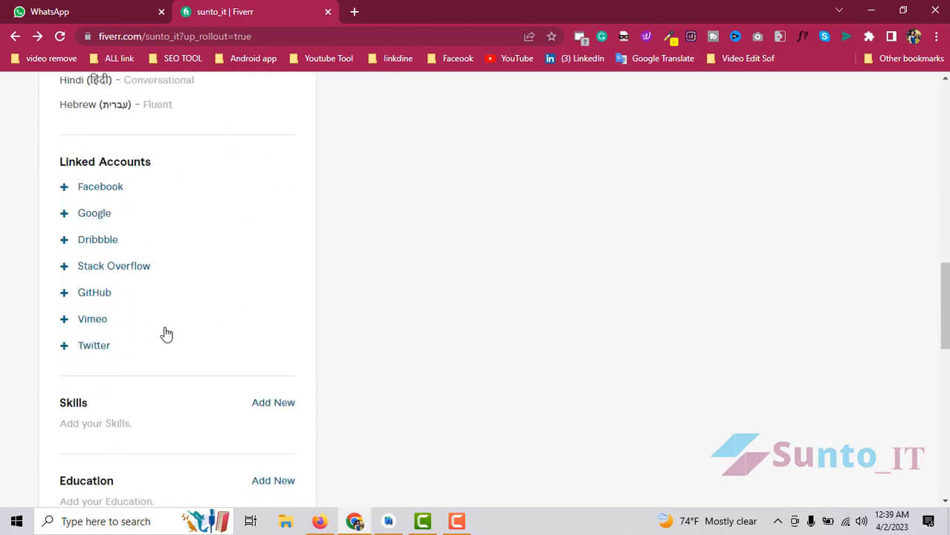
scroll(175, 354, up, 3)
scroll(201, 360, down, 3)
scroll(169, 223, down, 4)
scroll(169, 222, up, 2)
scroll(242, 274, up, 3)
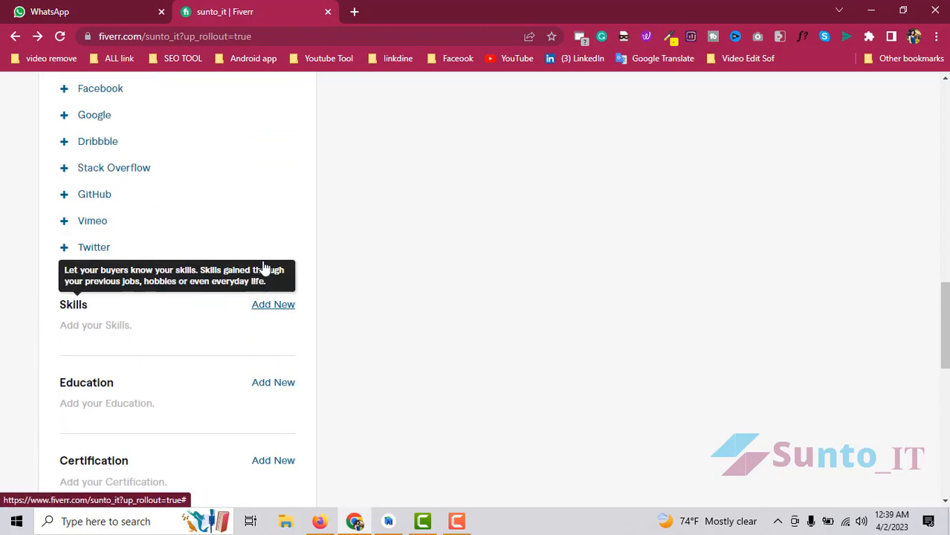
scroll(144, 264, down, 3)
- Add the skill Android development at Expert level
click(262, 268)
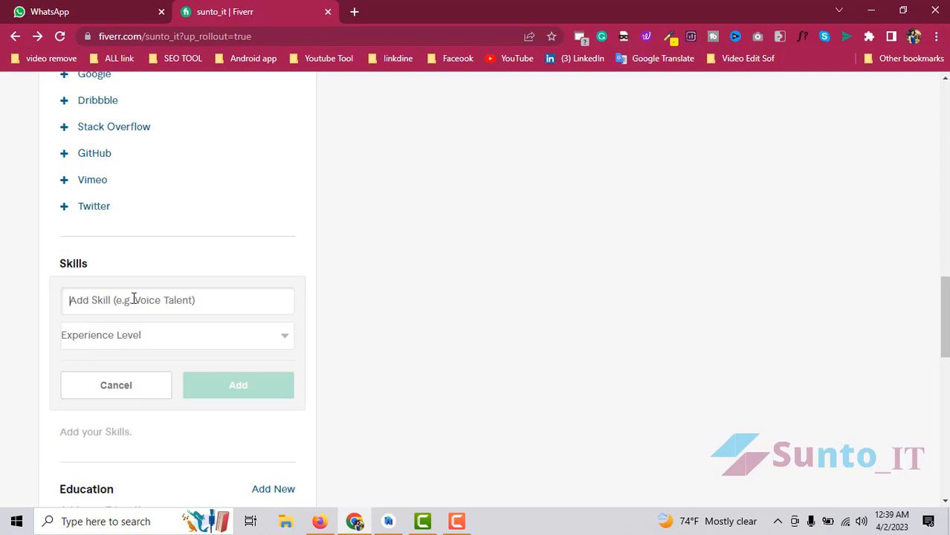
text(Ab)
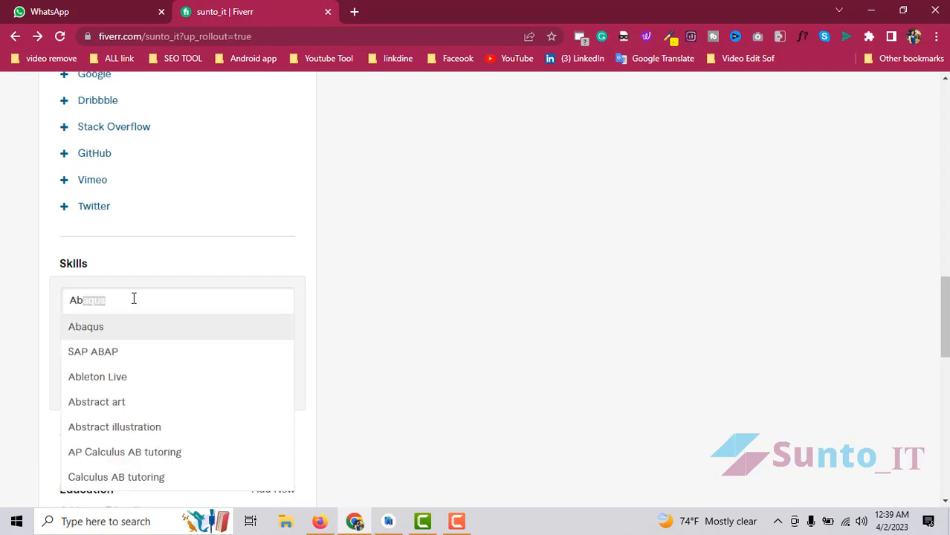
key(BackSpace)
text(n)
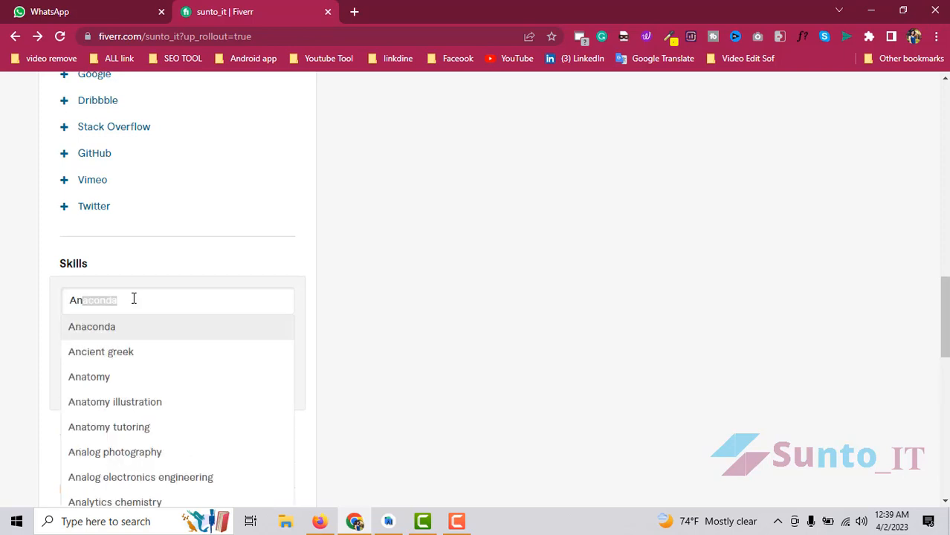
text(dr)
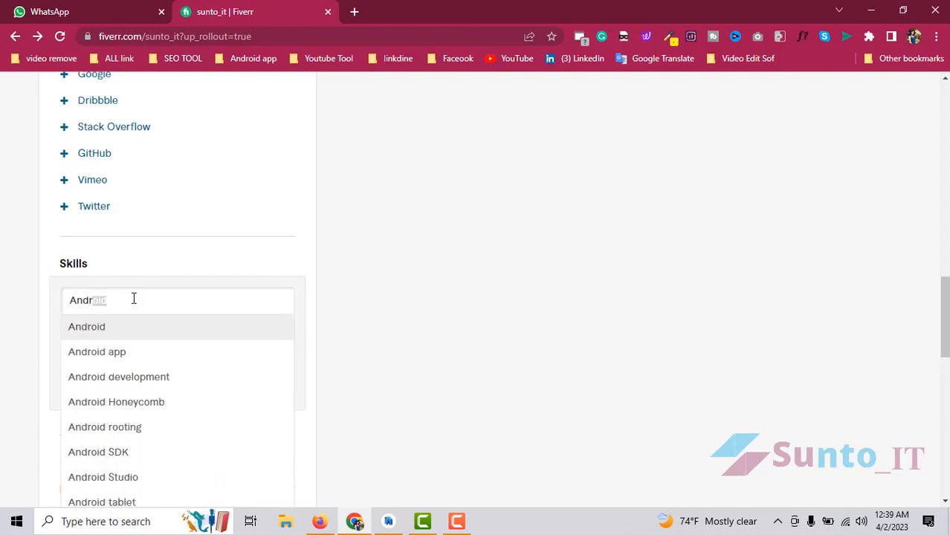
click(128, 377)
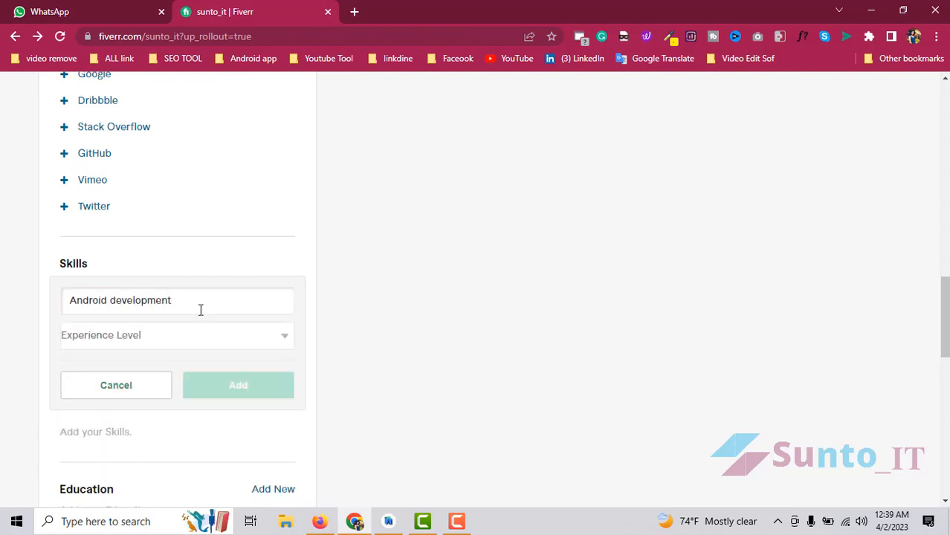
click(152, 338)
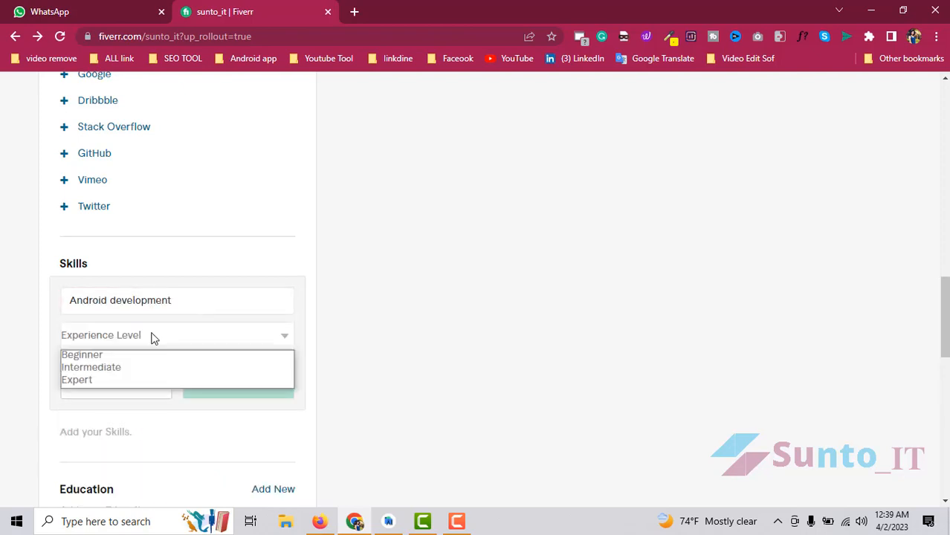
click(89, 379)
click(229, 391)
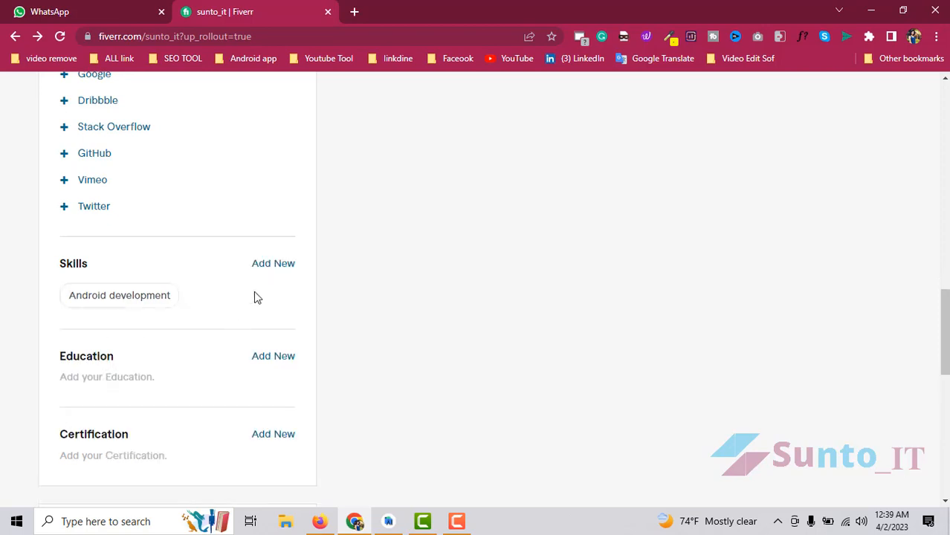
- Add the skill Android app with its experience level
click(268, 263)
text(Android)
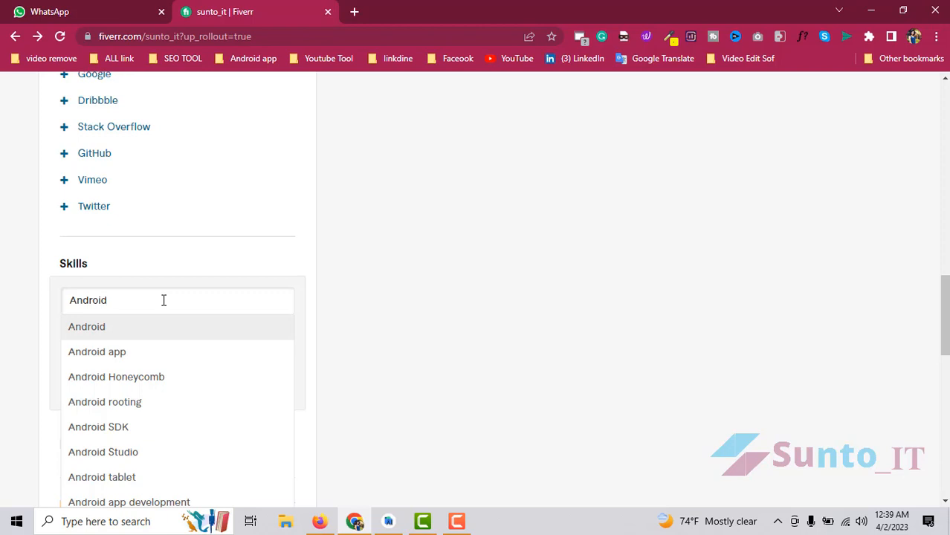
click(129, 354)
click(137, 335)
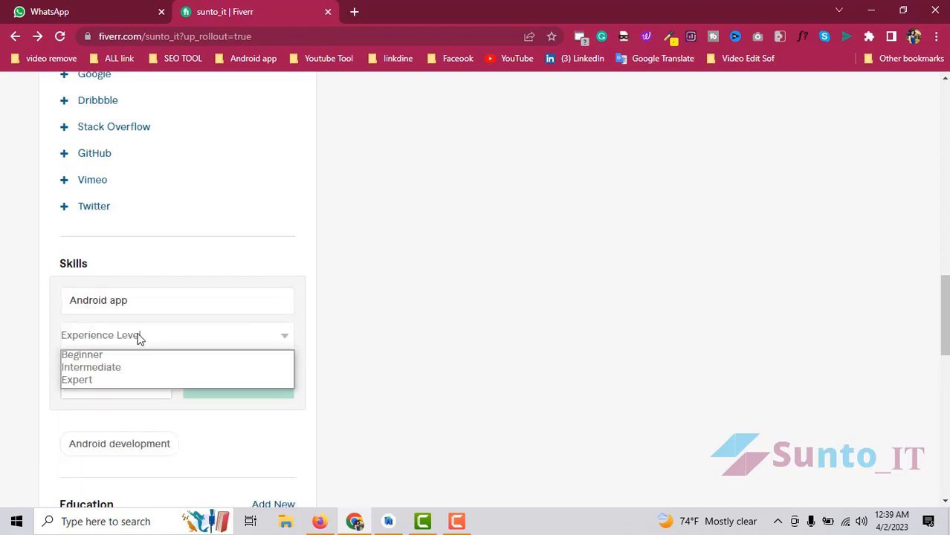
click(93, 380)
click(238, 385)
scroll(215, 379, down, 2)
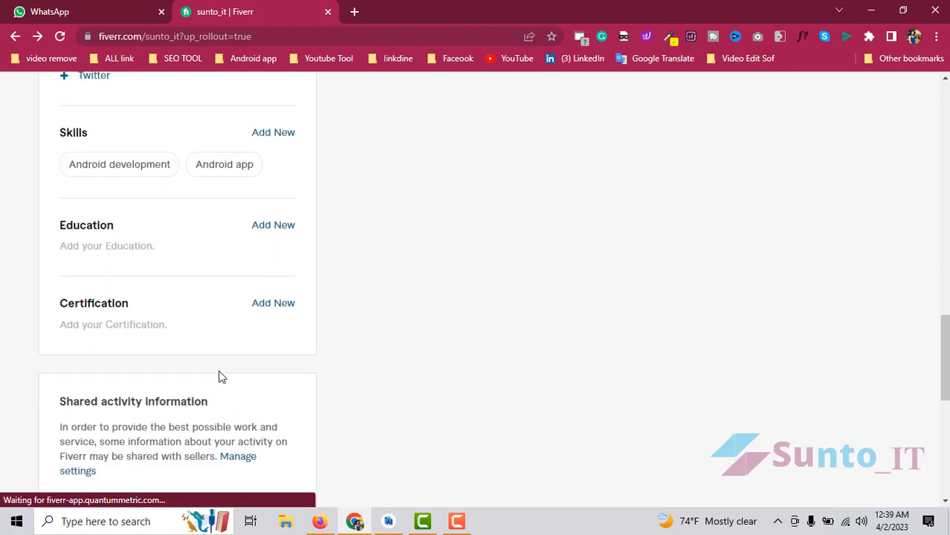
scroll(219, 377, up, 3)
- Add the skill Android app development at Expert level
click(270, 334)
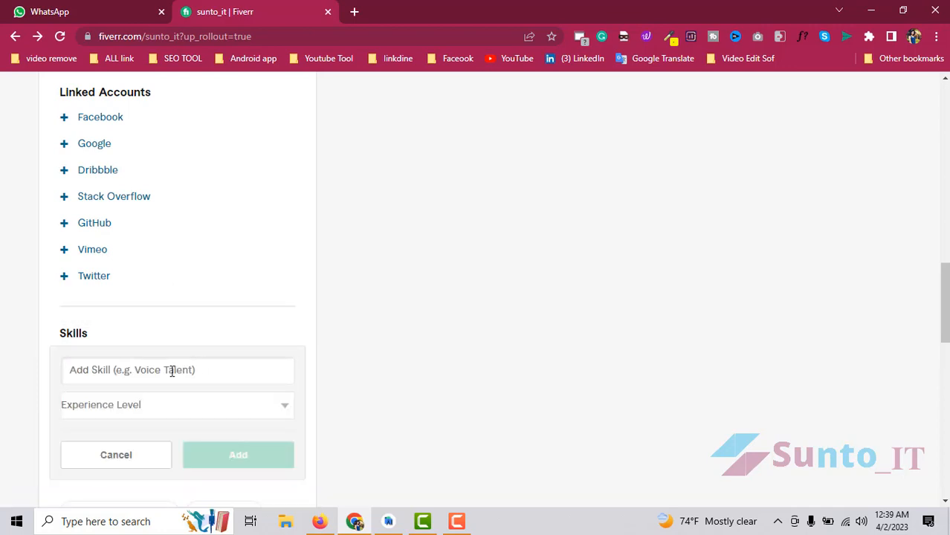
text(android)
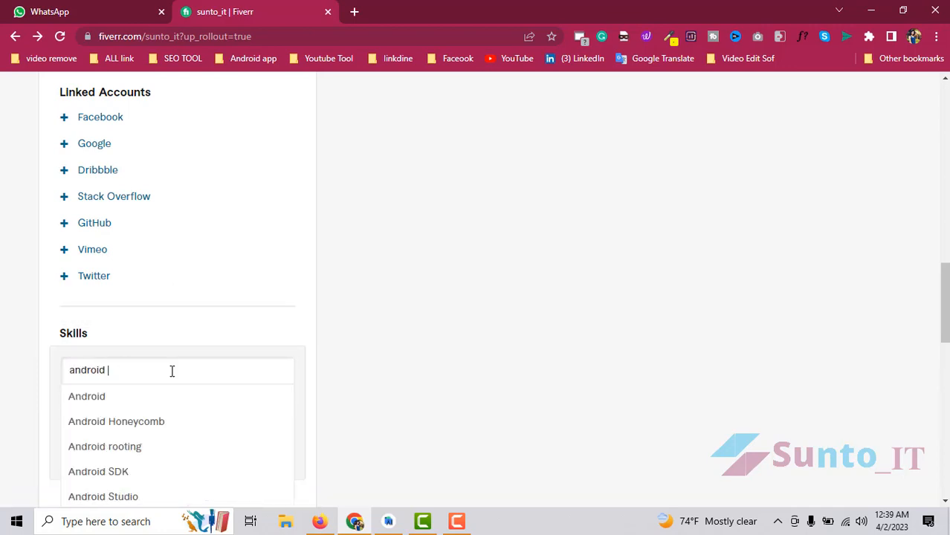
scroll(175, 454, down, 3)
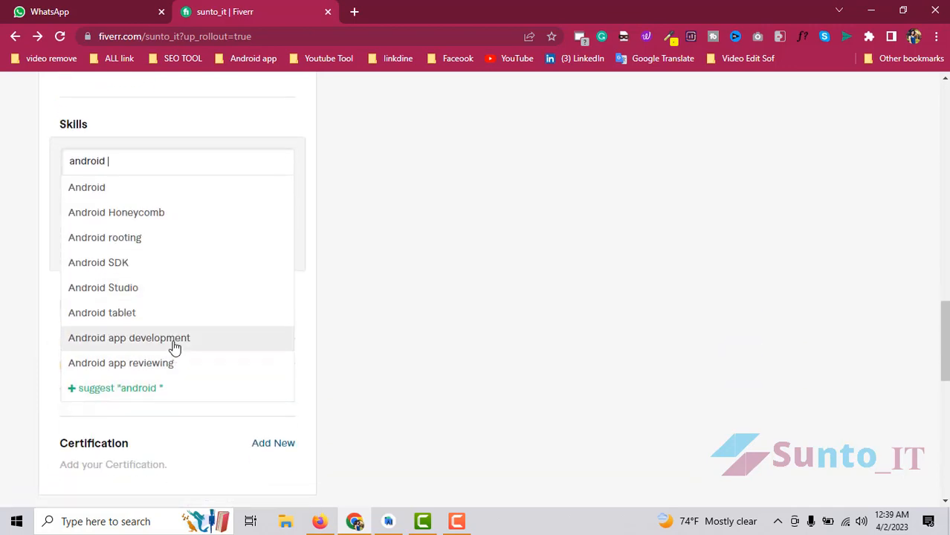
click(172, 338)
click(175, 201)
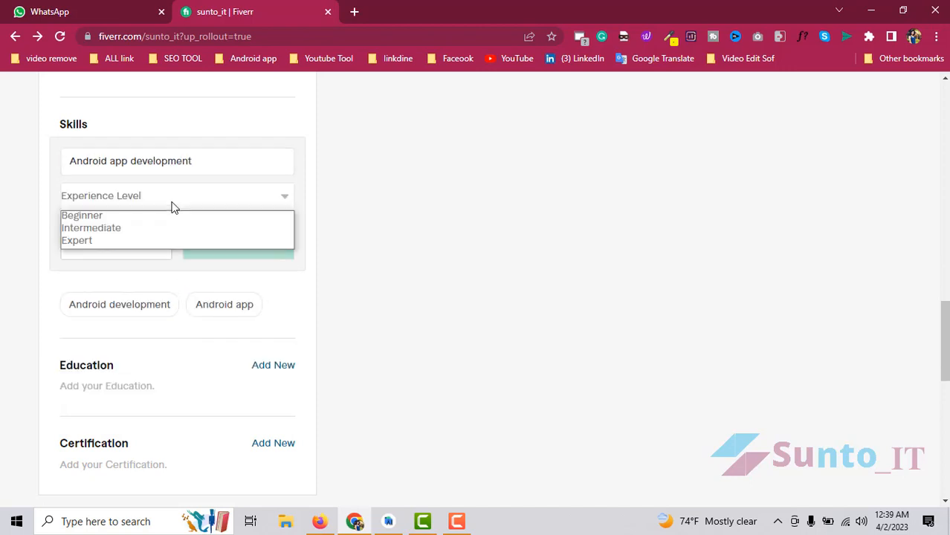
click(118, 243)
click(238, 250)
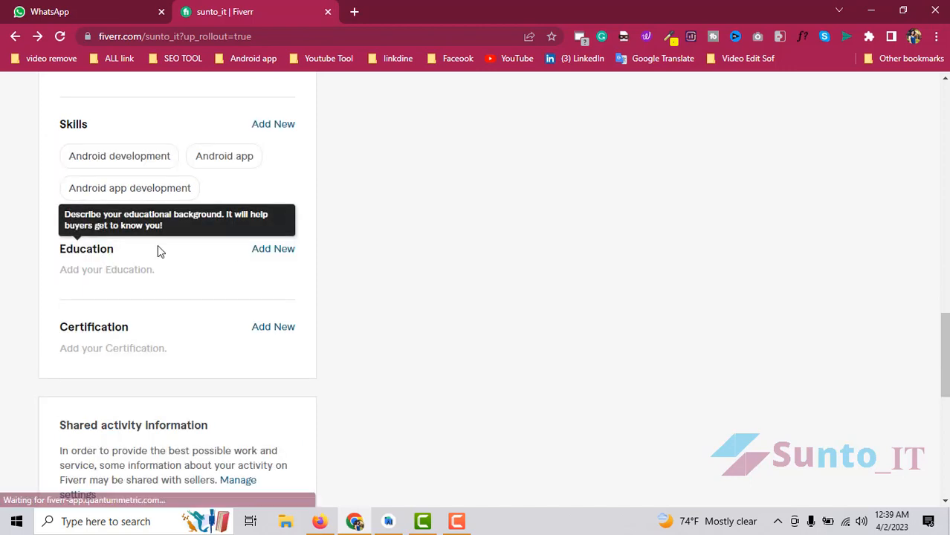
click(273, 125)
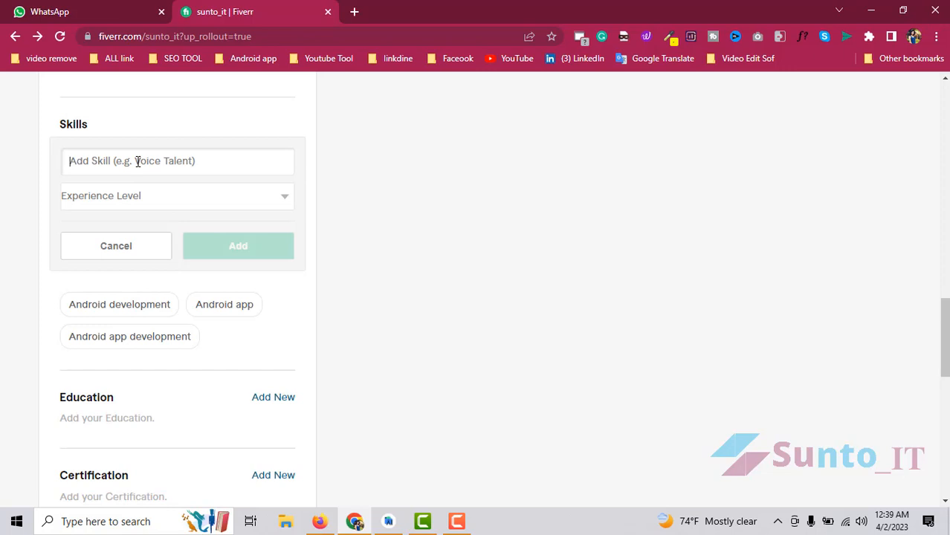
- Add the skill Website to app at Expert level
text(web t)
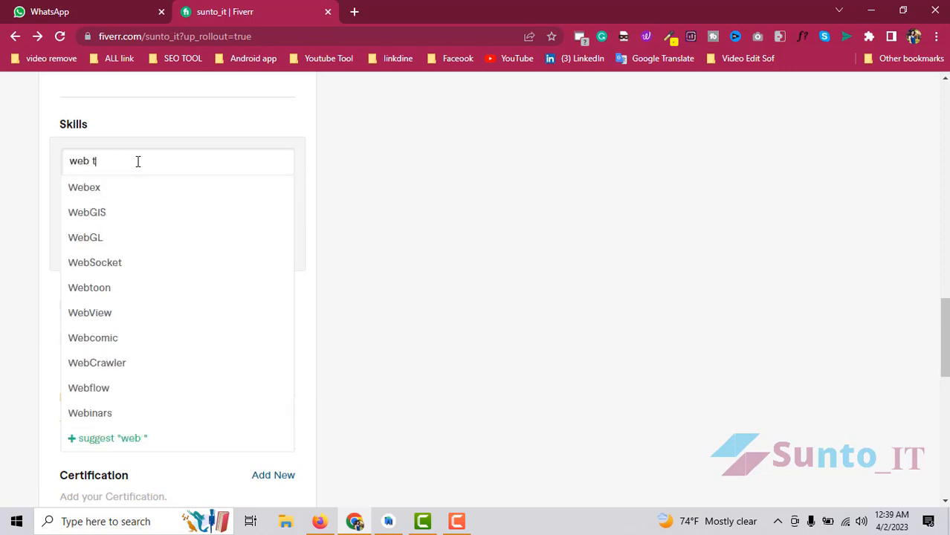
text(o a)
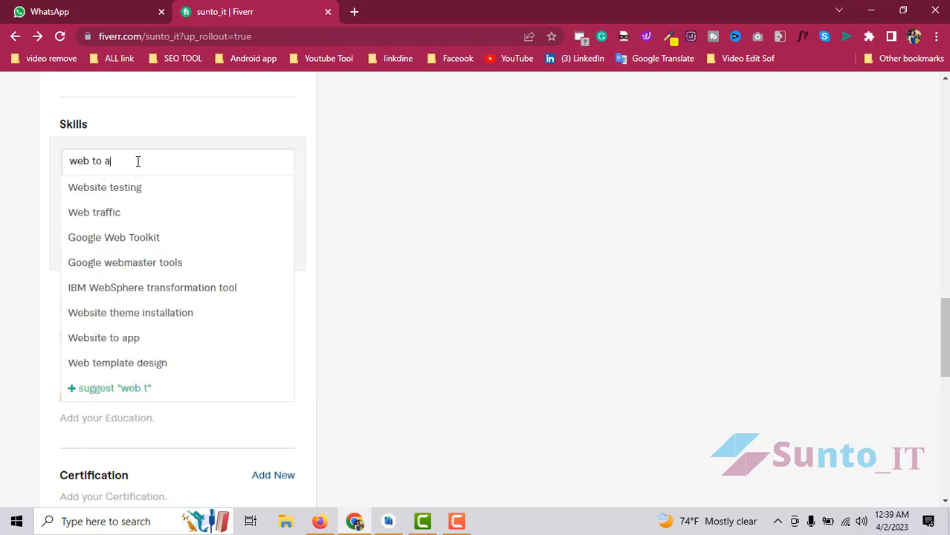
text(pp)
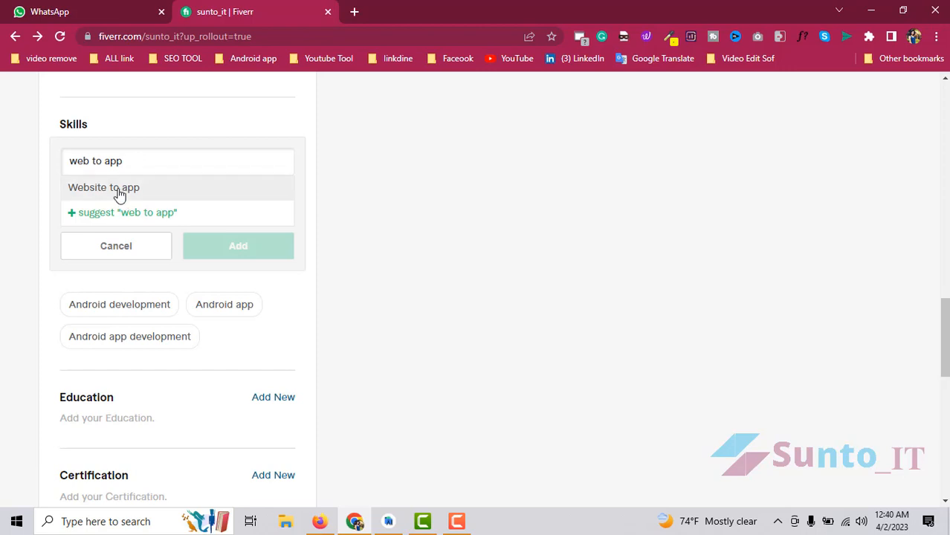
click(121, 190)
click(186, 194)
click(130, 241)
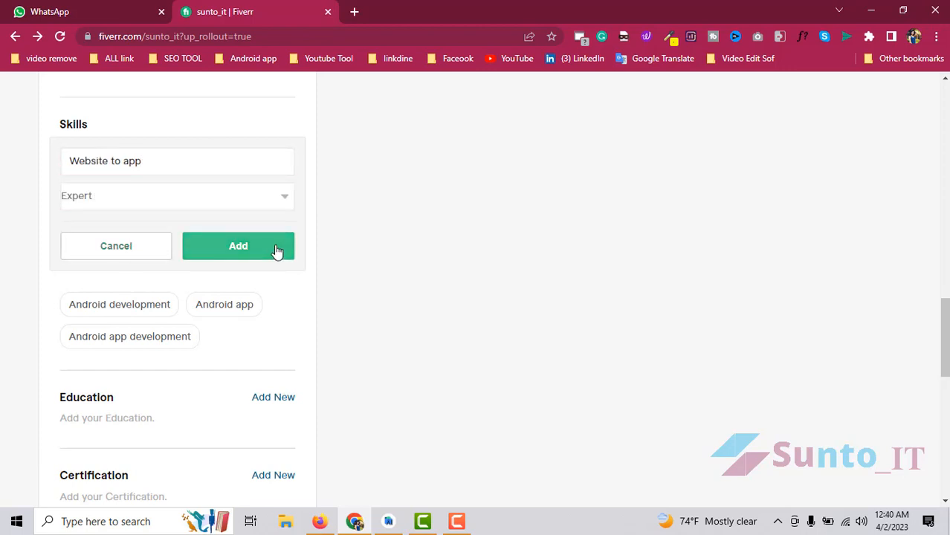
click(276, 251)
- Add the skill Mobile development at Expert level
click(288, 124)
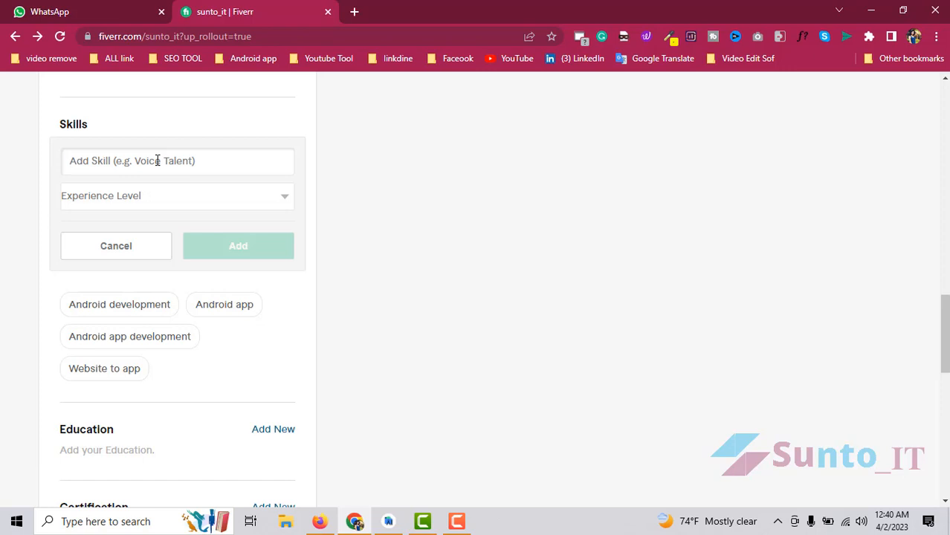
text(wa)
key(BackSpace)
key(BackSpace)
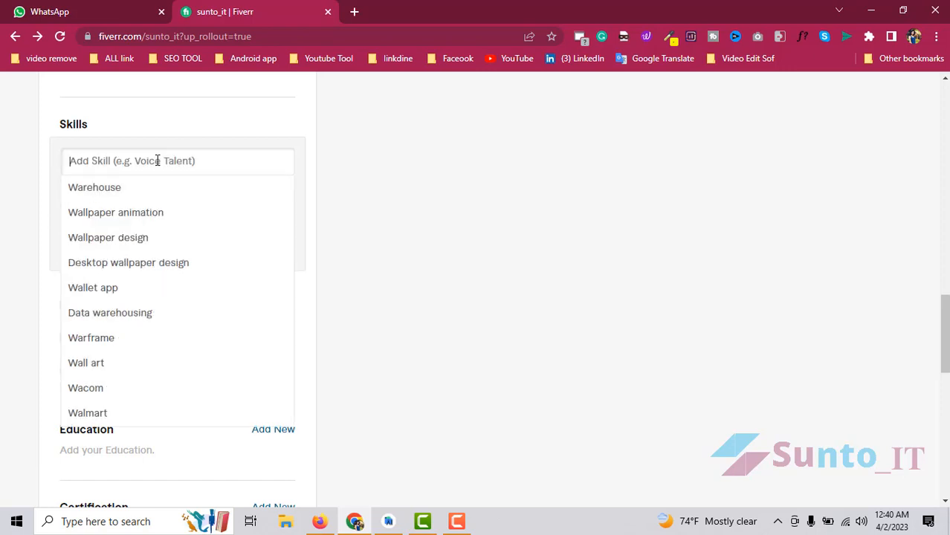
text(mobile)
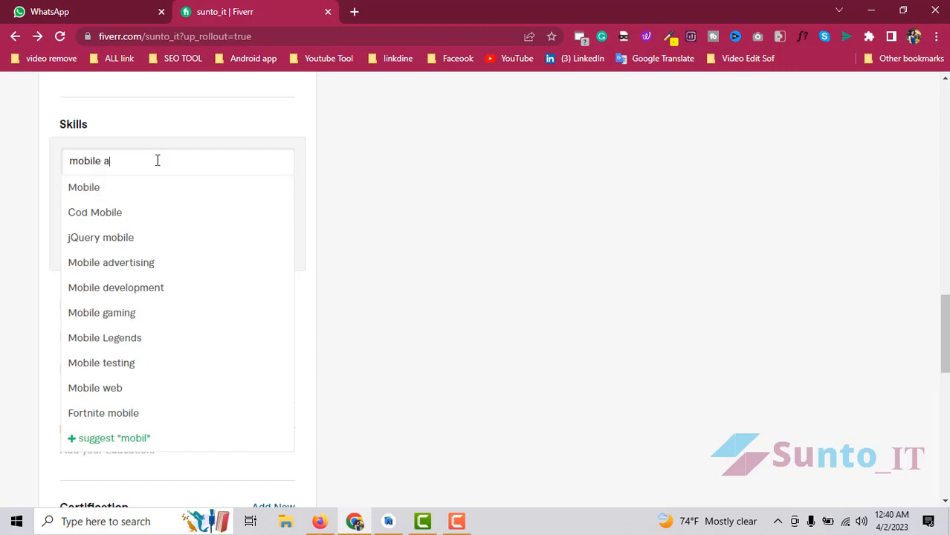
text( a)
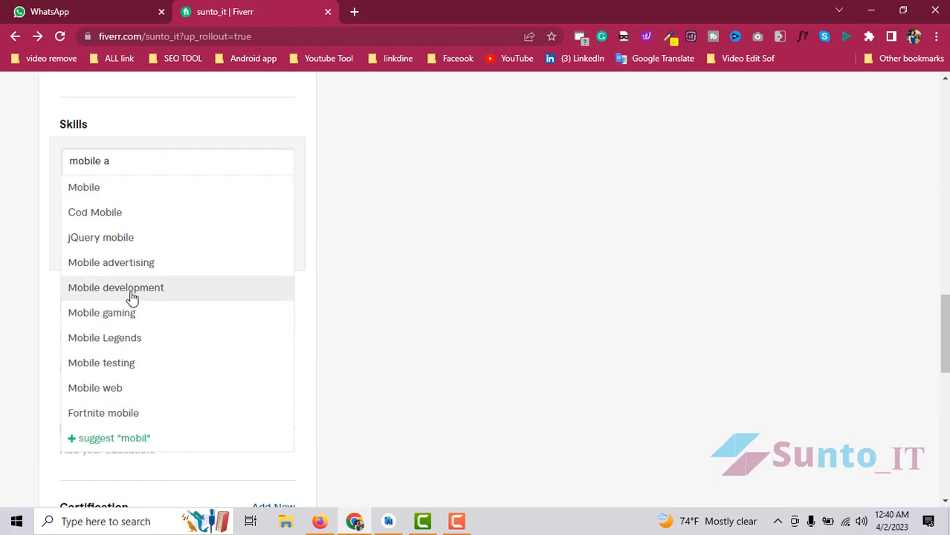
click(130, 290)
click(167, 208)
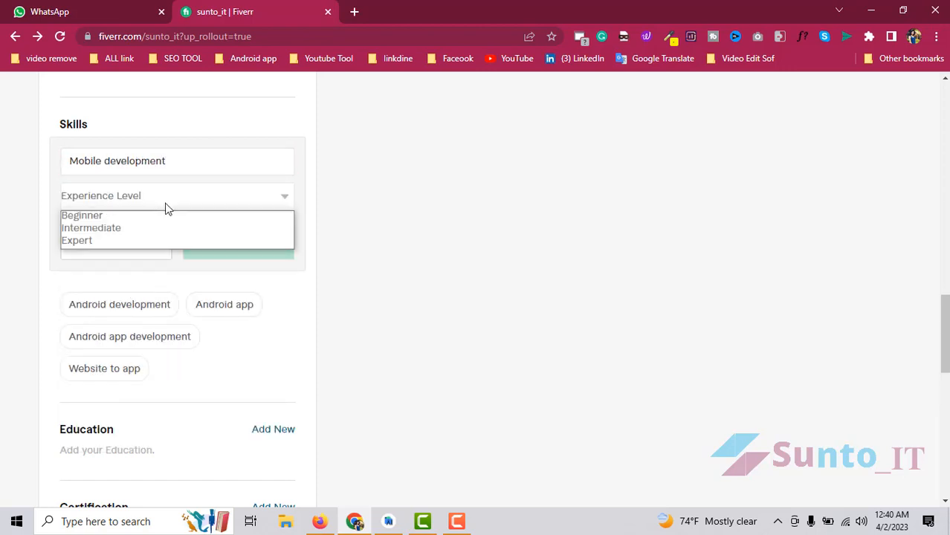
click(117, 240)
click(280, 246)
scroll(221, 297, up, 2)
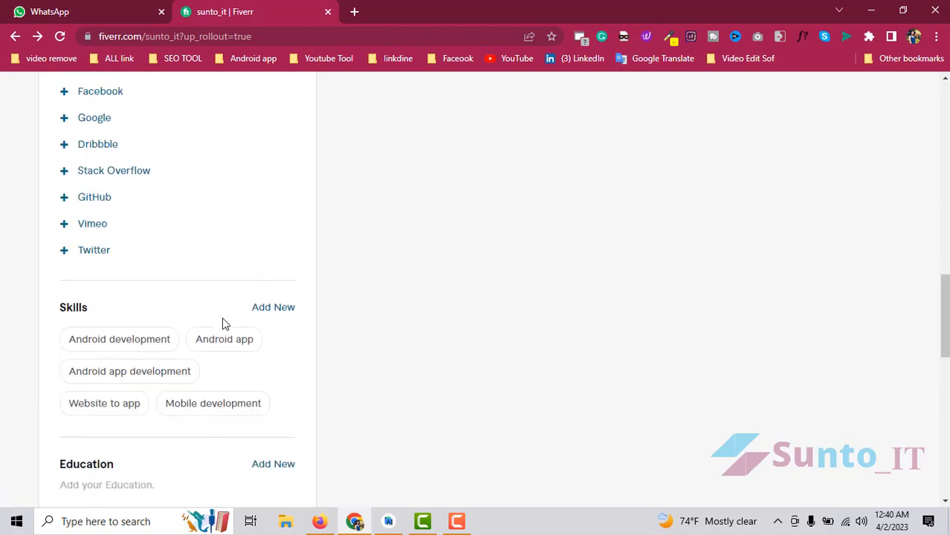
scroll(221, 321, down, 3)
mouse_move(229, 295)
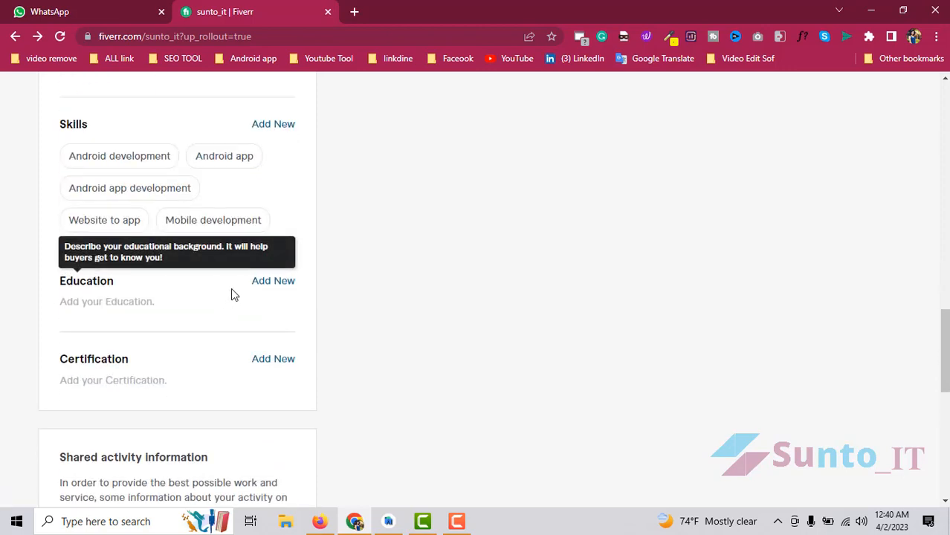
drag(279, 232, 67, 152)
- Begin an Education entry with Bangladesh as the college/university country, ready for the name
click(269, 213)
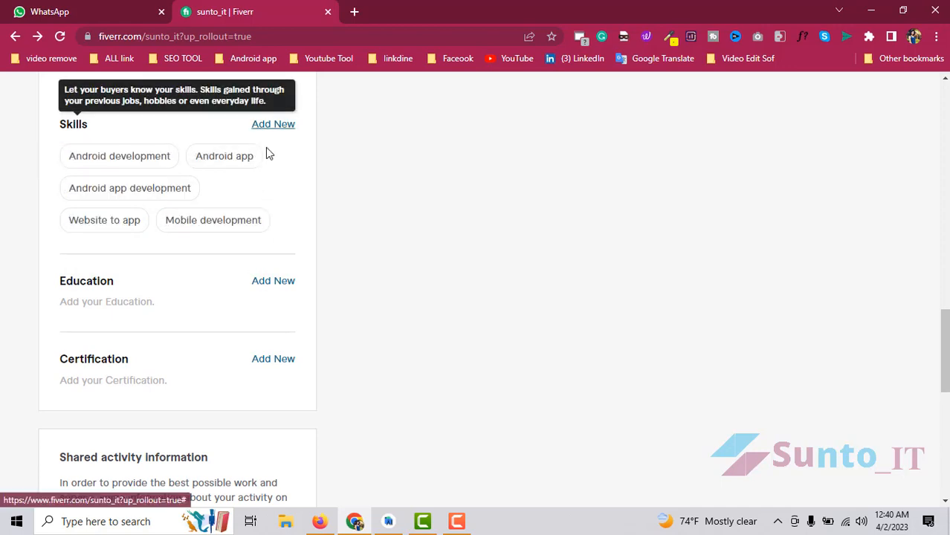
click(272, 287)
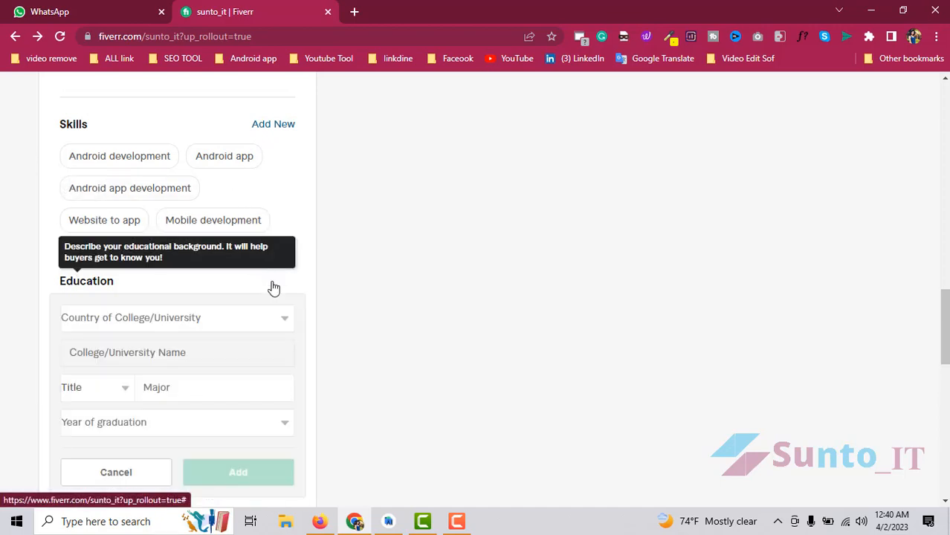
click(145, 321)
scroll(133, 290, down, 1)
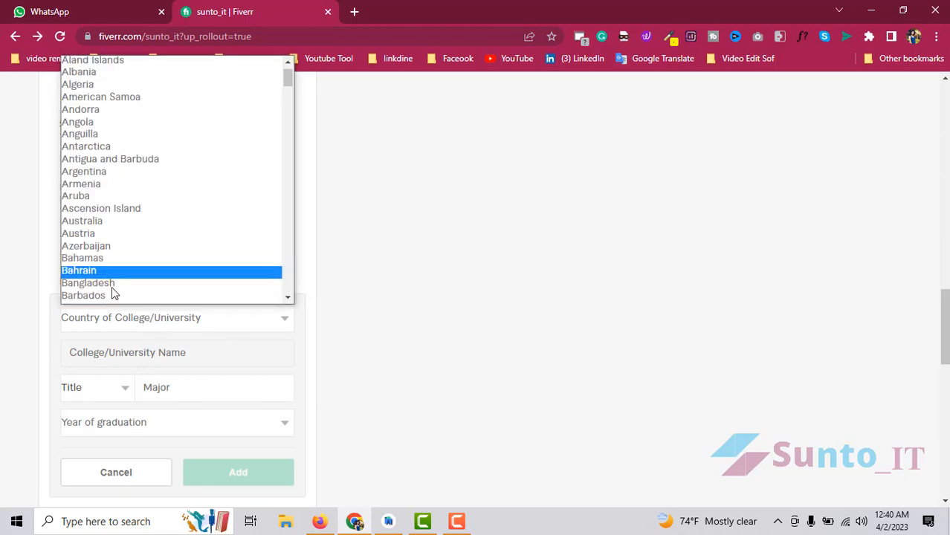
click(114, 287)
scroll(281, 318, down, 1)
scroll(279, 316, down, 1)
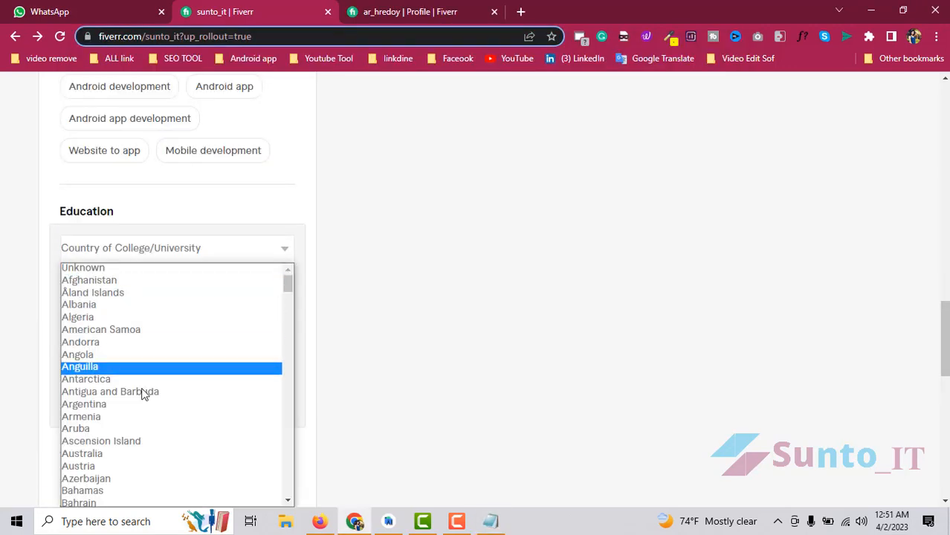
scroll(126, 372, down, 3)
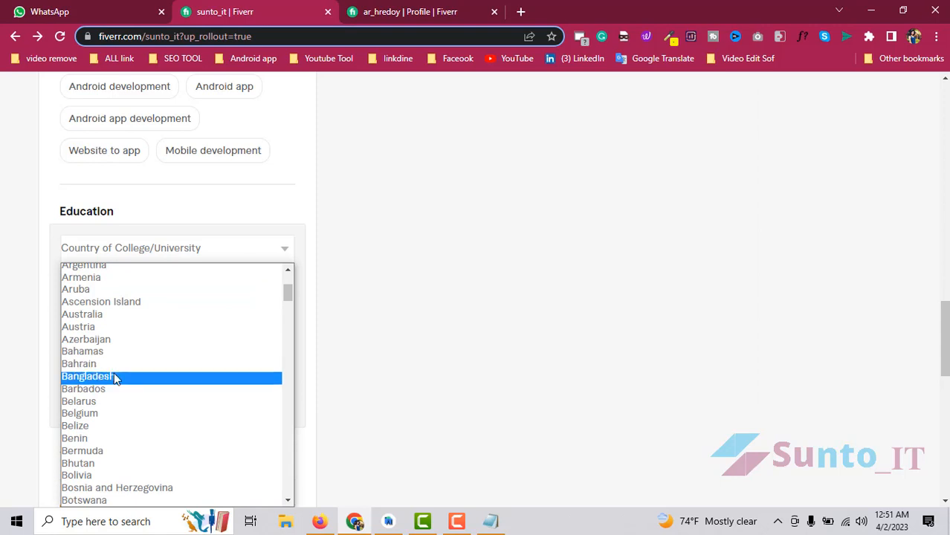
click(115, 376)
click(151, 289)
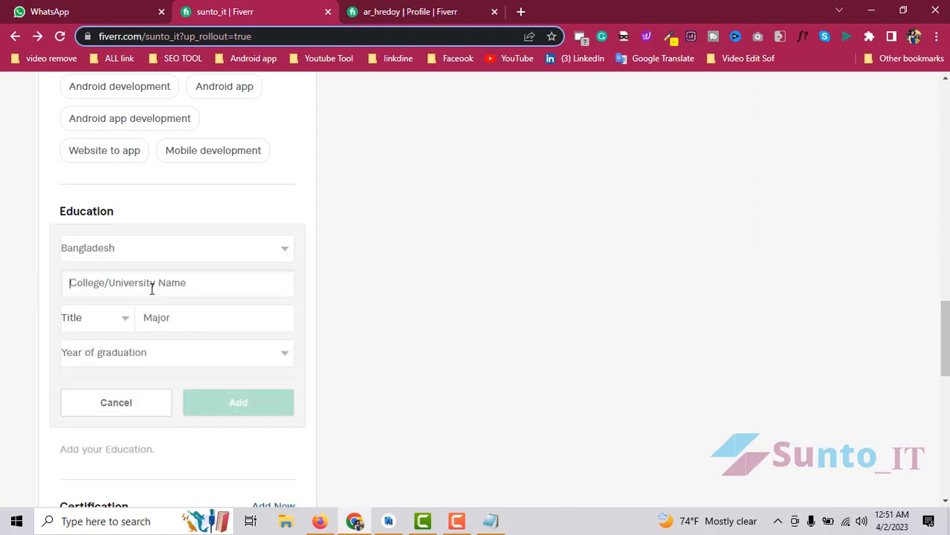
- Paste American International University-Bangladesh from the notes as the university and choose the B.Sc. degree
click(490, 521)
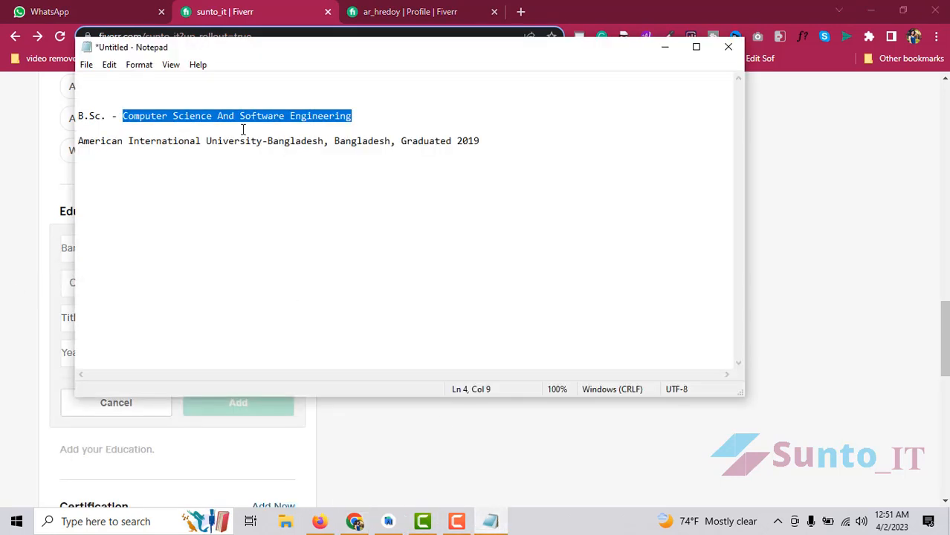
click(382, 127)
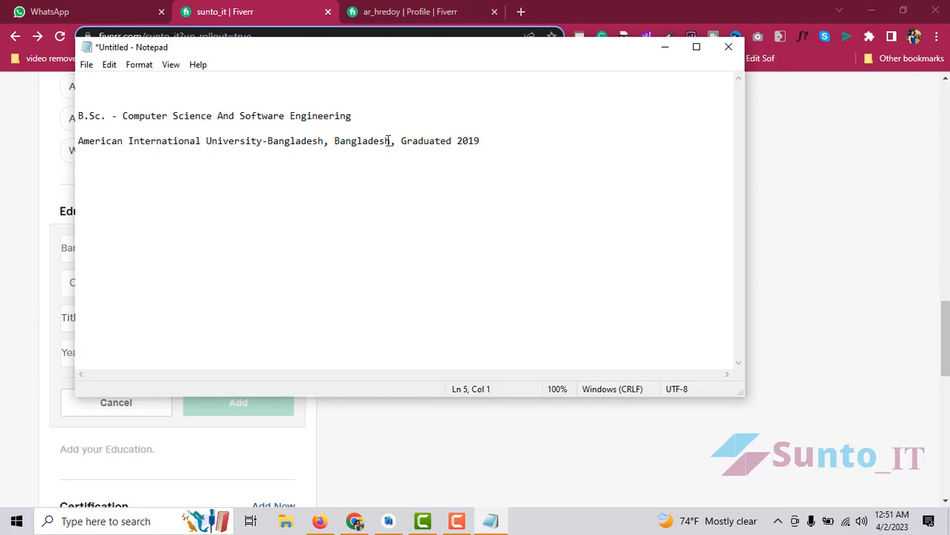
drag(397, 140, 1, 135)
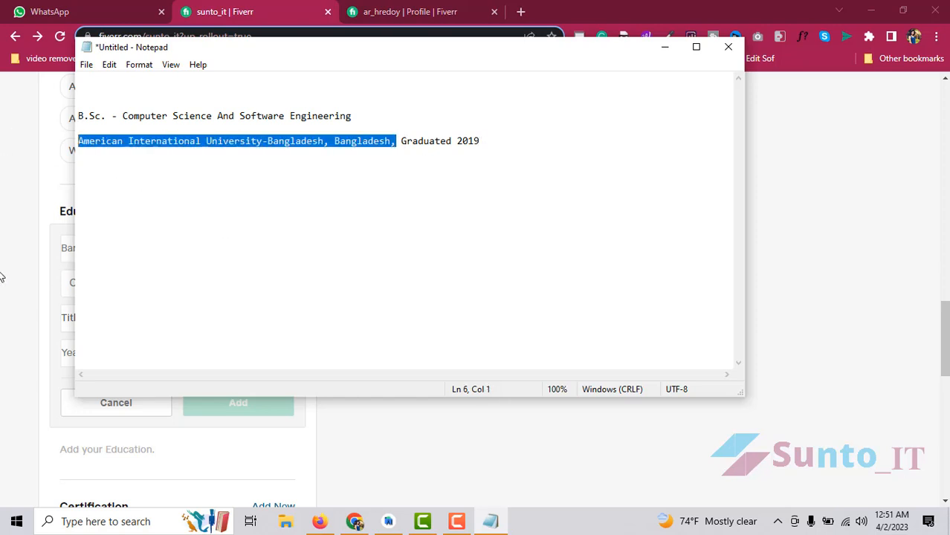
key(ctrl+c)
click(2, 277)
click(142, 276)
key(ctrl+v)
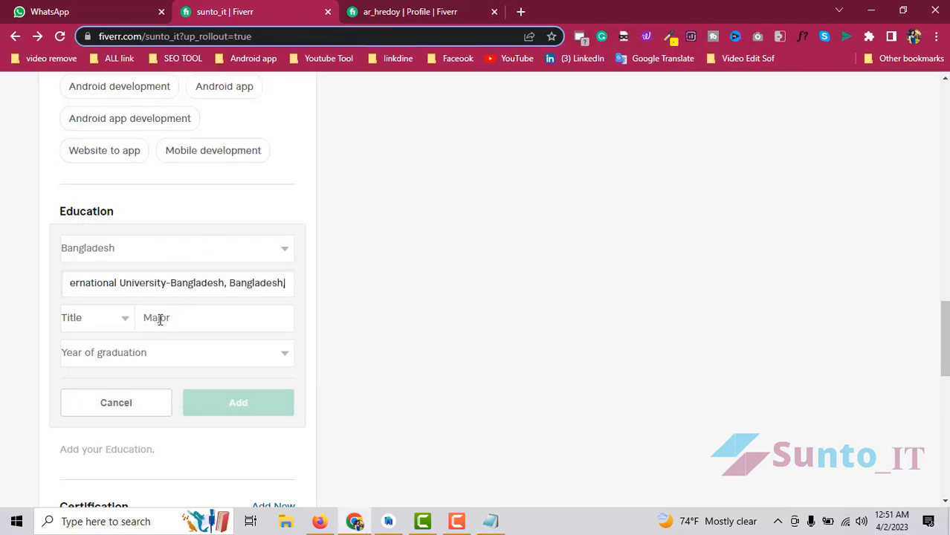
click(95, 317)
click(81, 170)
- Set the major to the suggested Computer Science And Software Engineering, taken from the notes
click(182, 317)
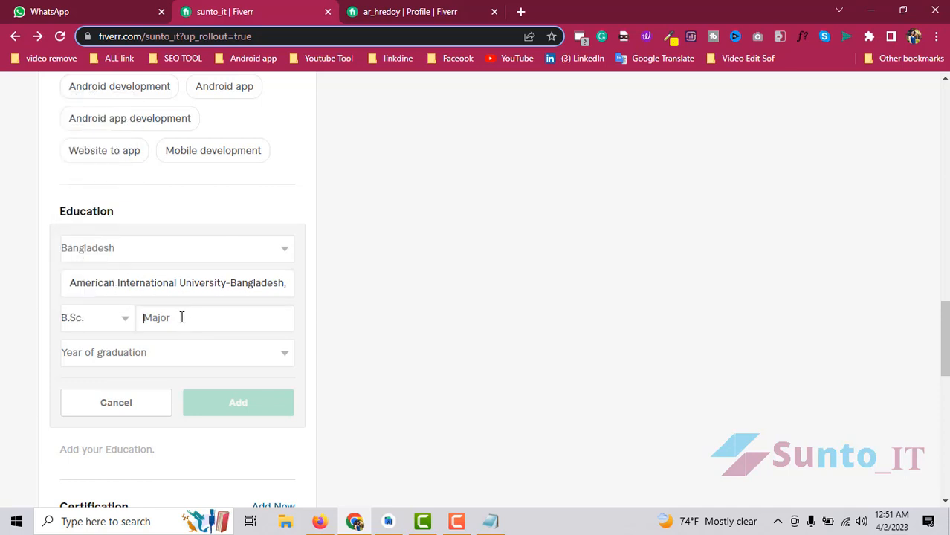
click(492, 521)
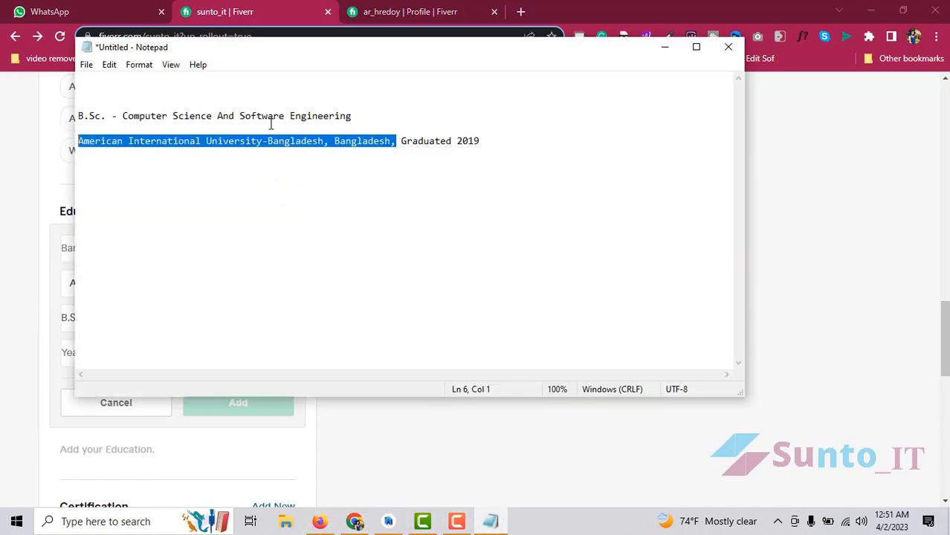
drag(369, 116, 123, 117)
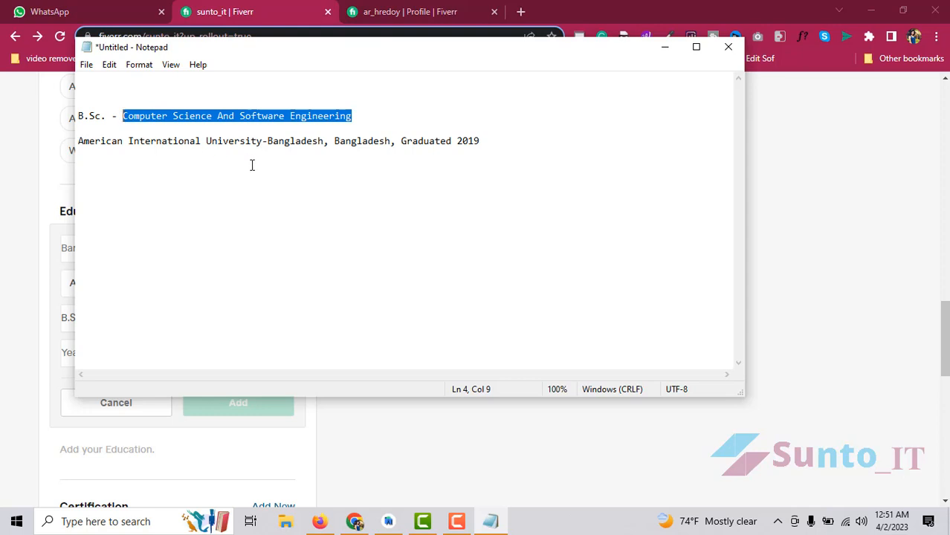
click(165, 312)
key(ctrl+v)
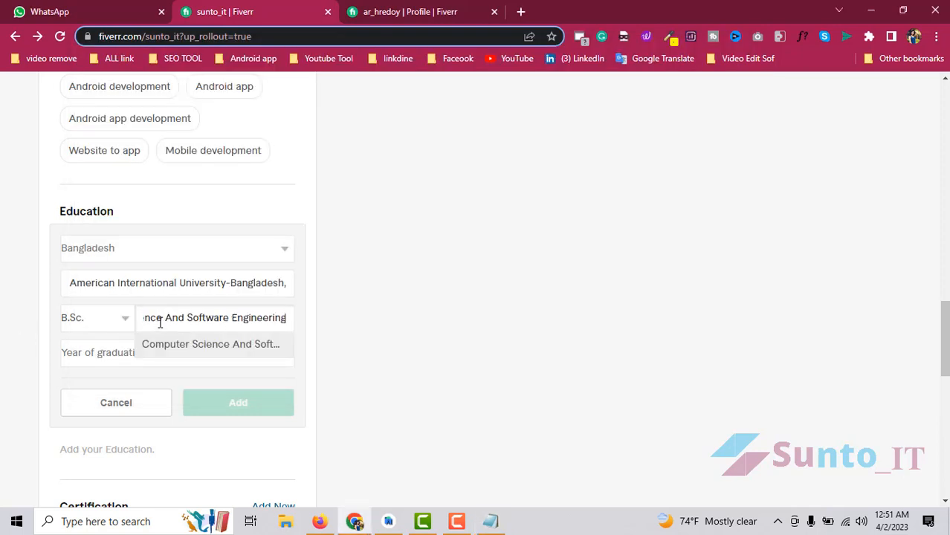
click(179, 346)
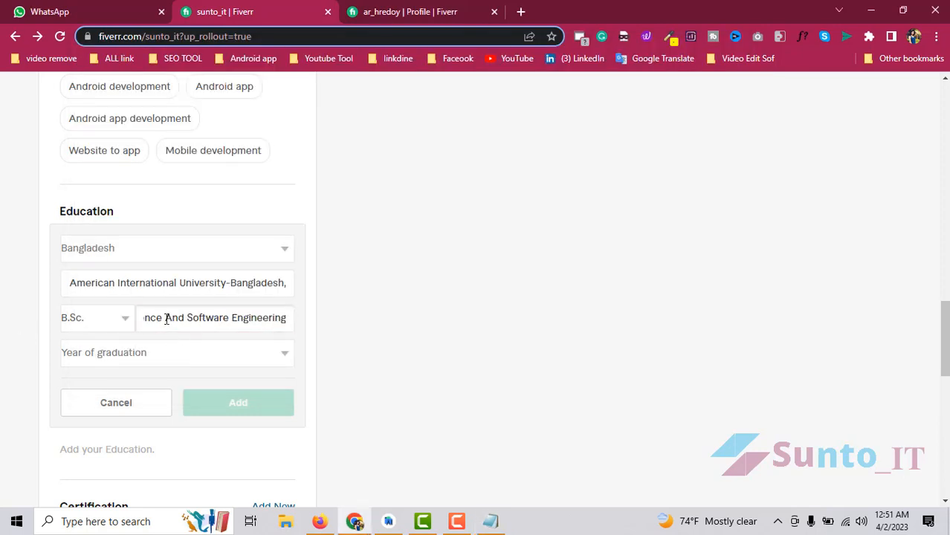
drag(215, 317, 146, 316)
click(157, 320)
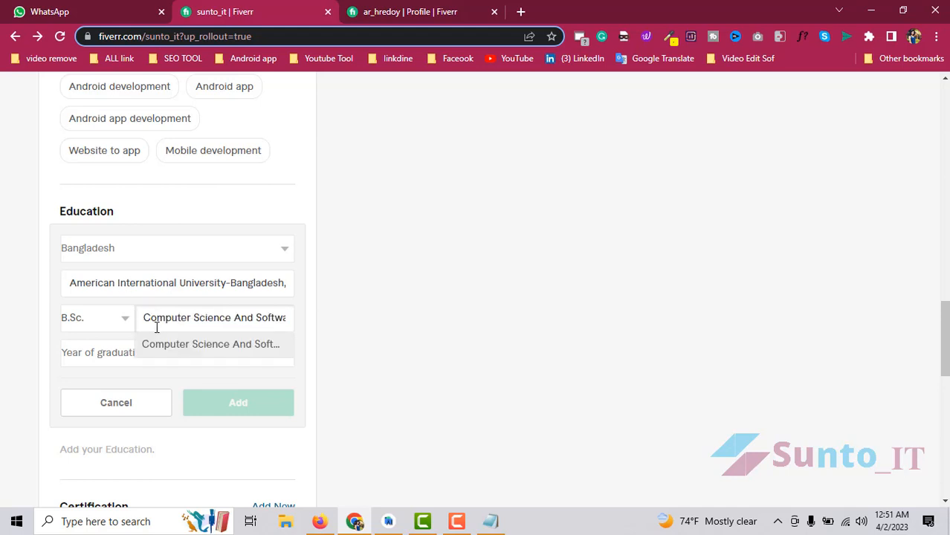
click(490, 521)
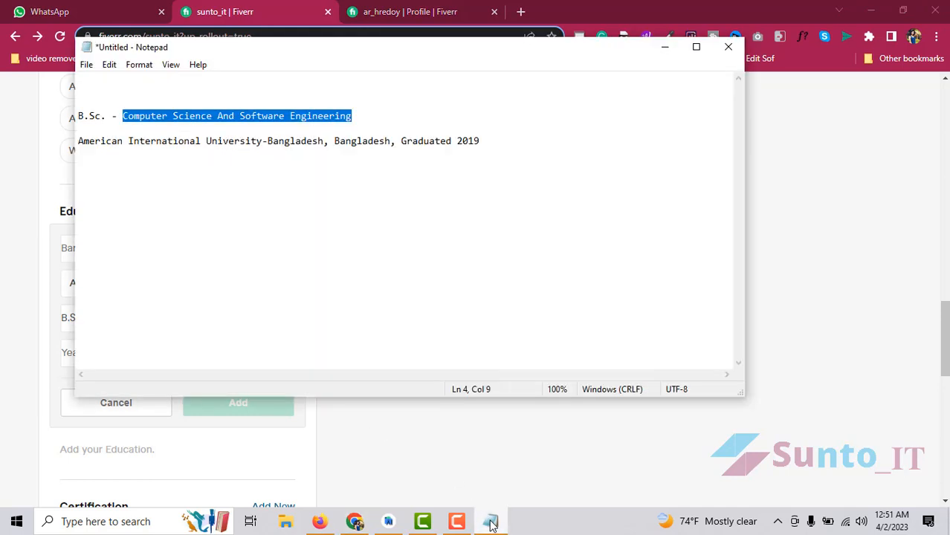
click(490, 523)
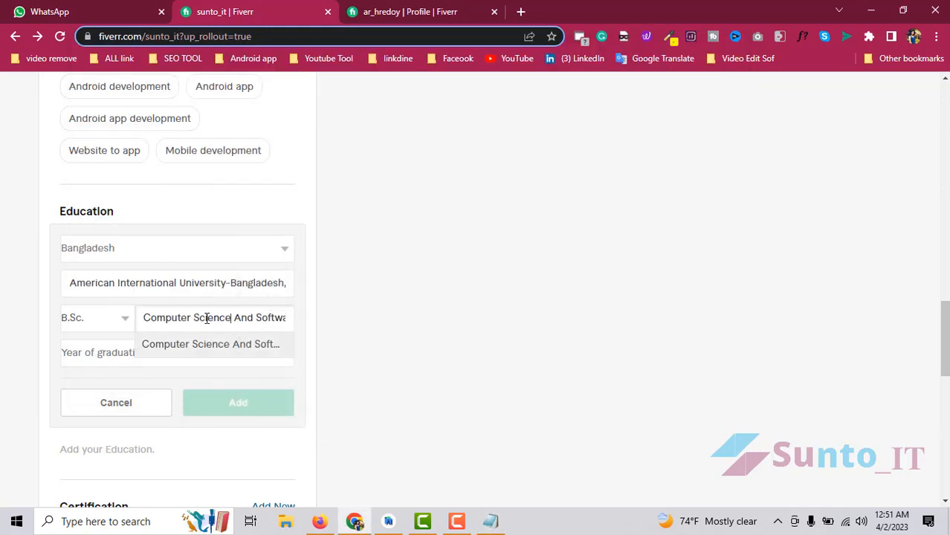
click(187, 351)
click(206, 318)
click(182, 347)
- Set the graduation year to 2019 and add the B.Sc. education entry
click(133, 354)
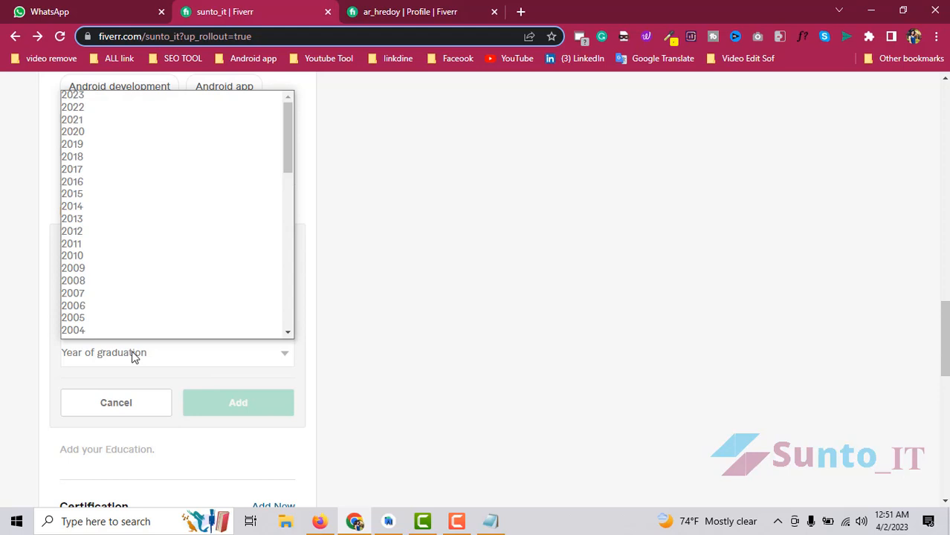
click(77, 146)
click(238, 411)
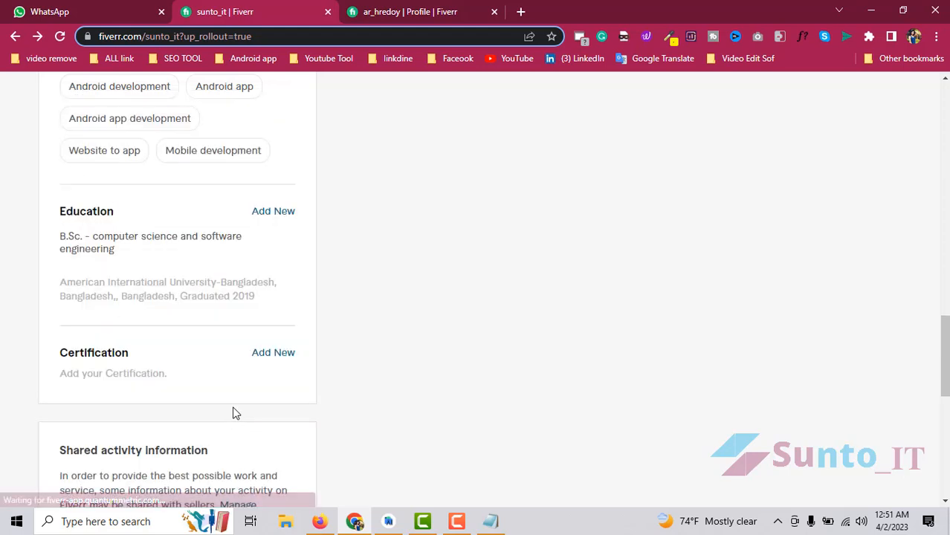
scroll(178, 286, down, 2)
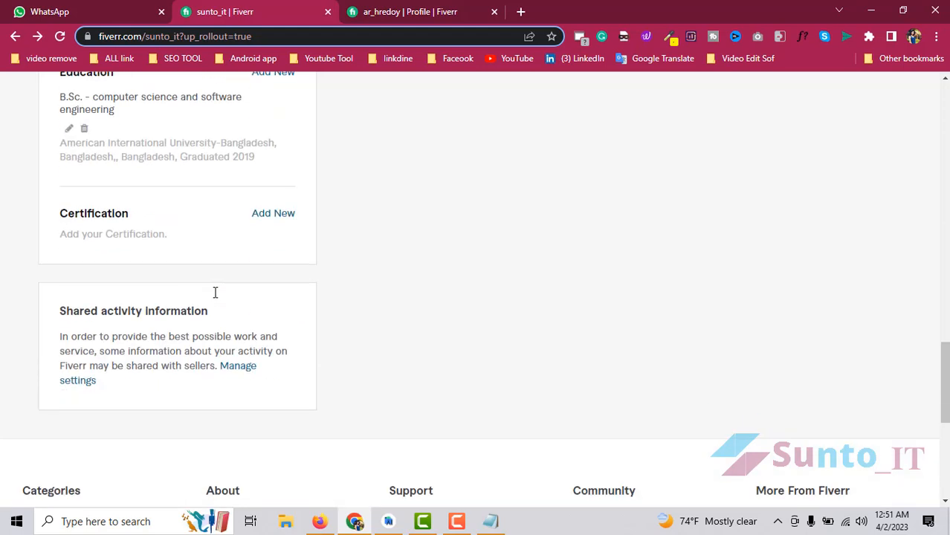
scroll(215, 292, up, 2)
- Start a new education entry with Bangladesh as the country and Other as the degree
click(273, 214)
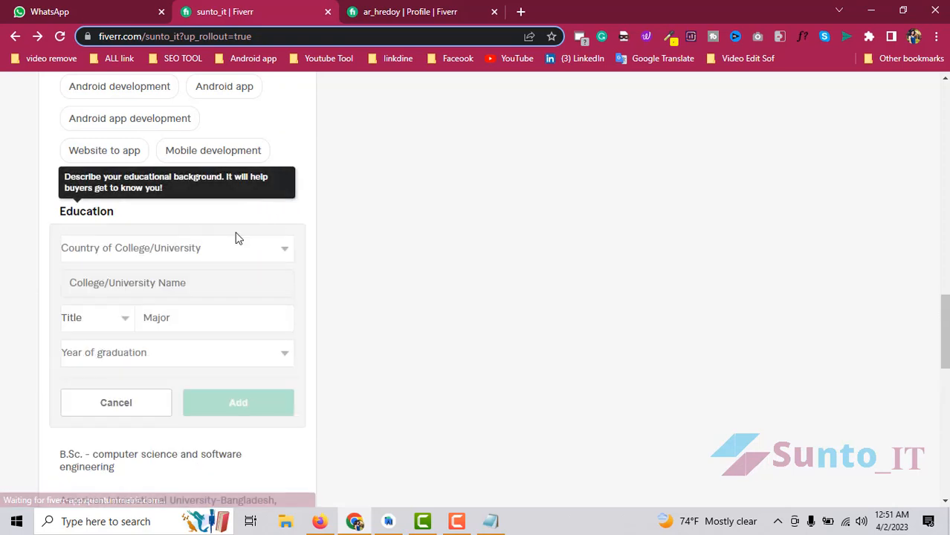
click(189, 250)
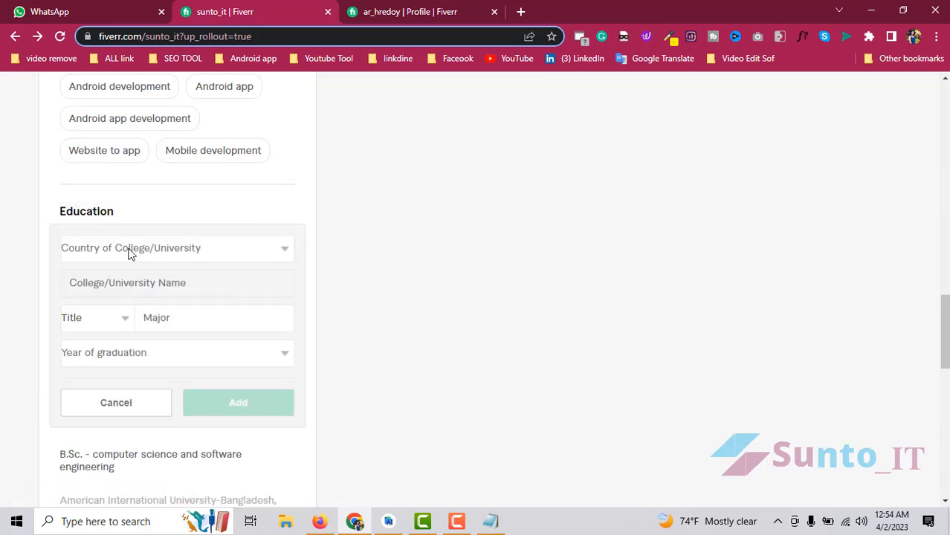
click(131, 251)
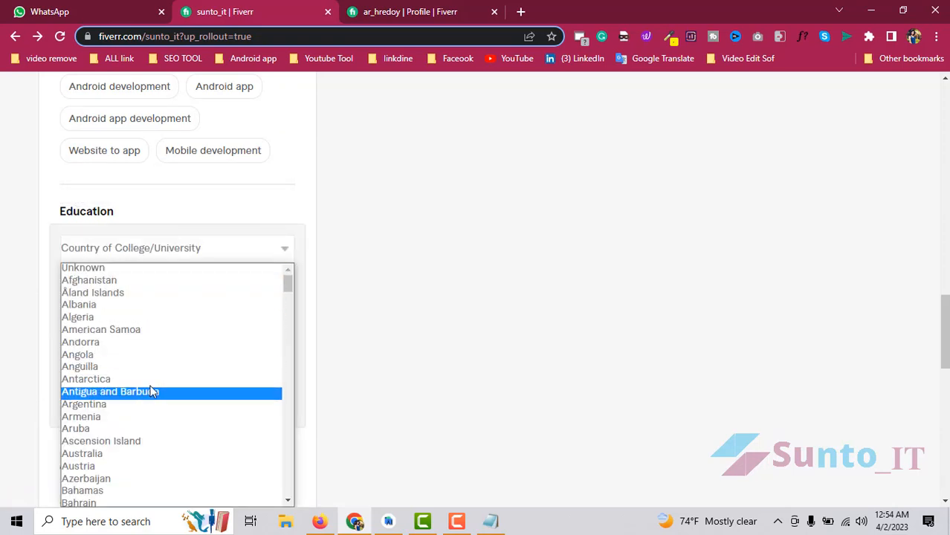
scroll(152, 392, down, 3)
click(100, 377)
click(116, 325)
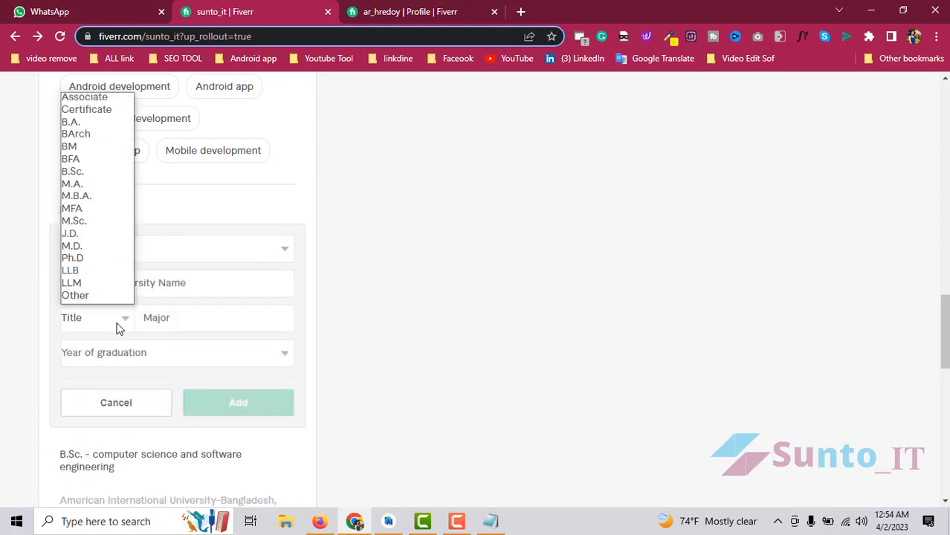
click(93, 295)
- Enter App Development as the major and pick its suggestion
click(124, 283)
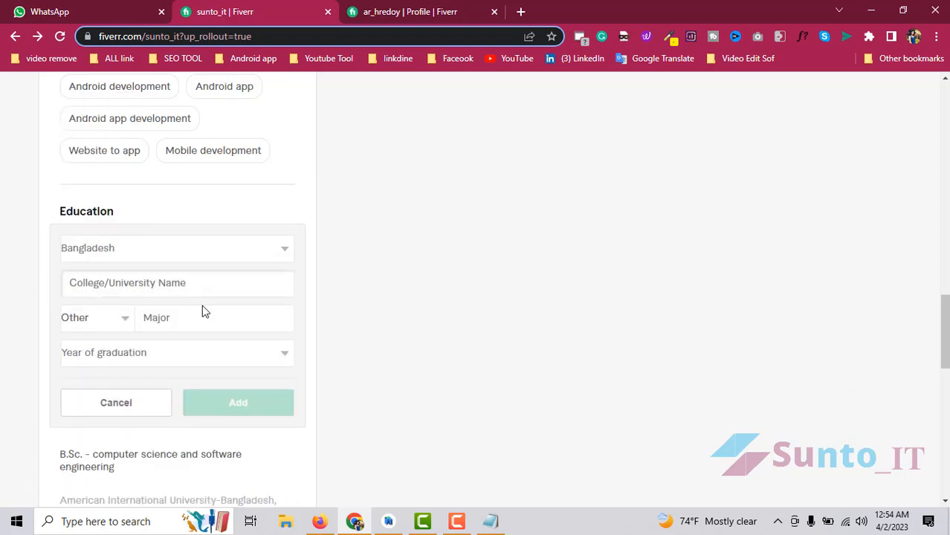
click(191, 321)
text(App )
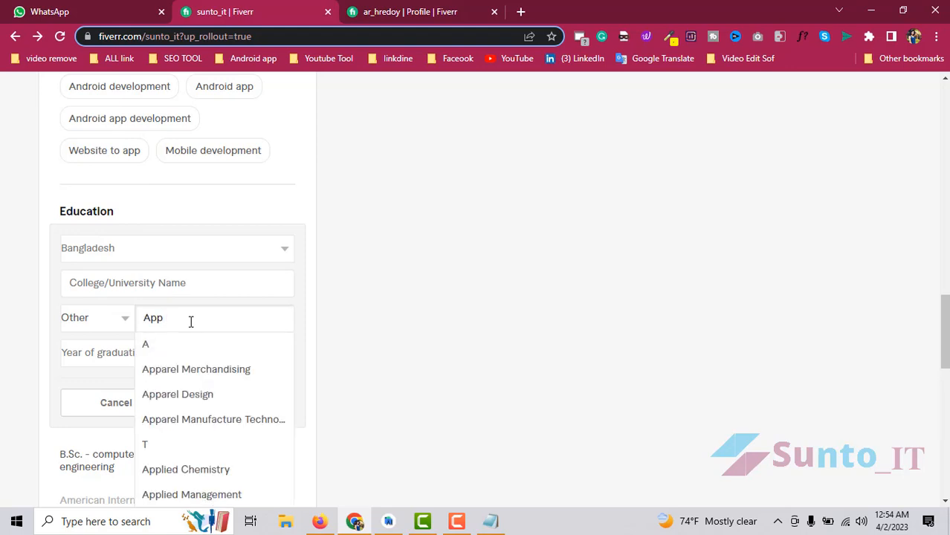
text(Development)
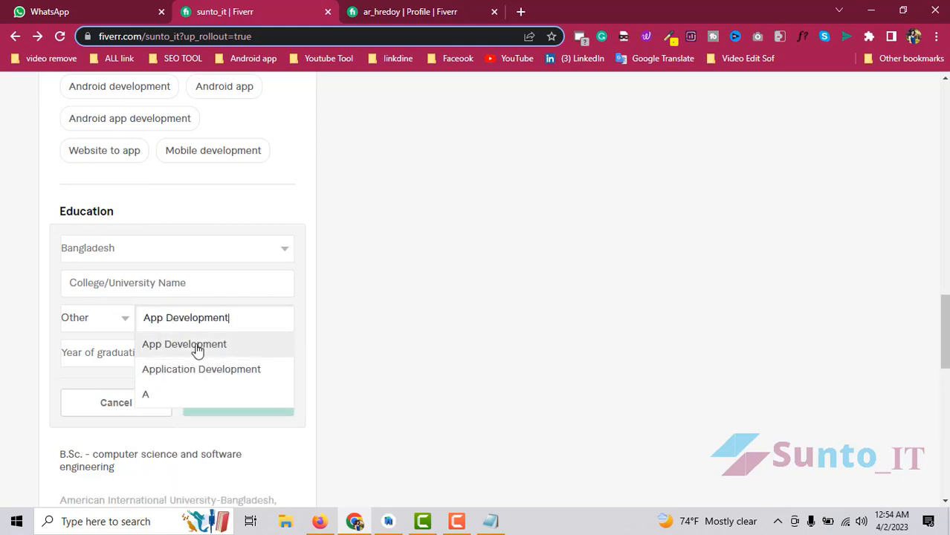
click(193, 345)
- Copy Ashford University, United States from the notes into the university name field
click(149, 286)
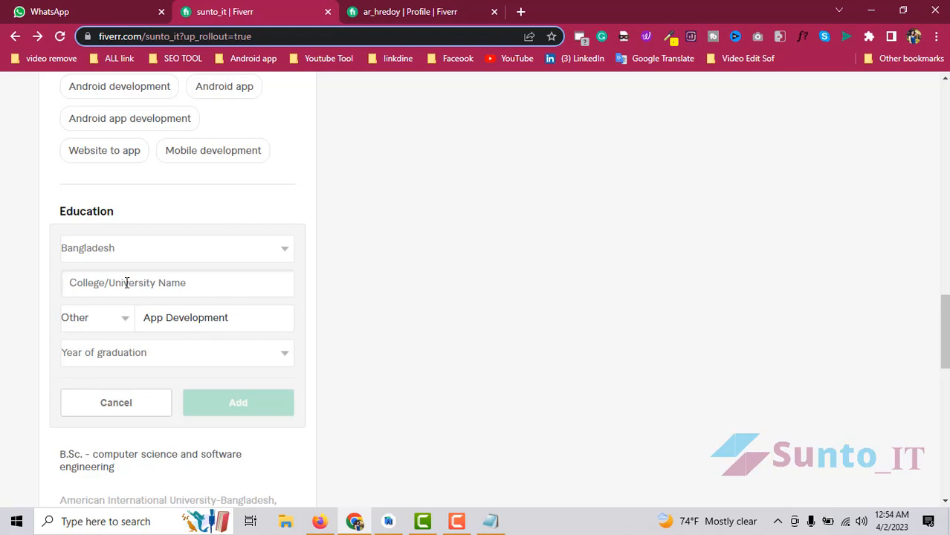
click(490, 522)
click(229, 229)
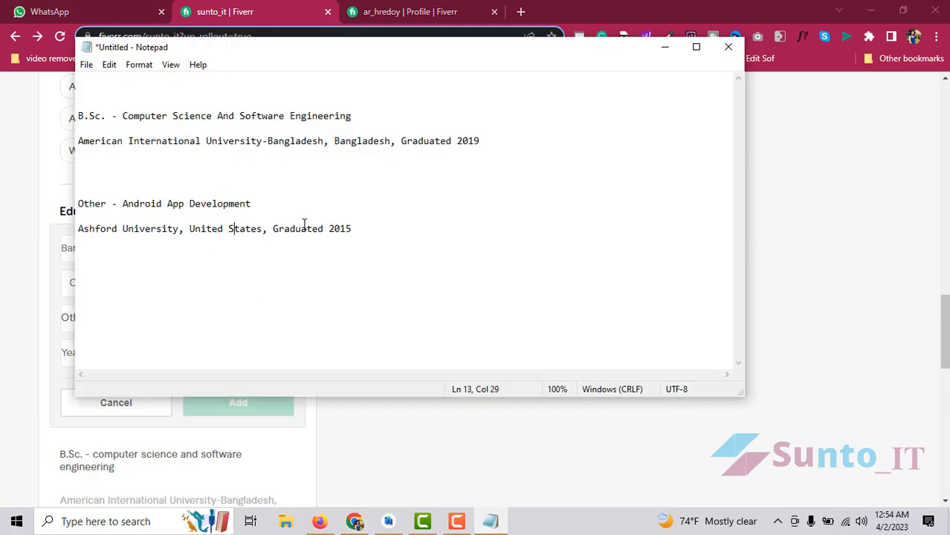
drag(266, 229, 46, 229)
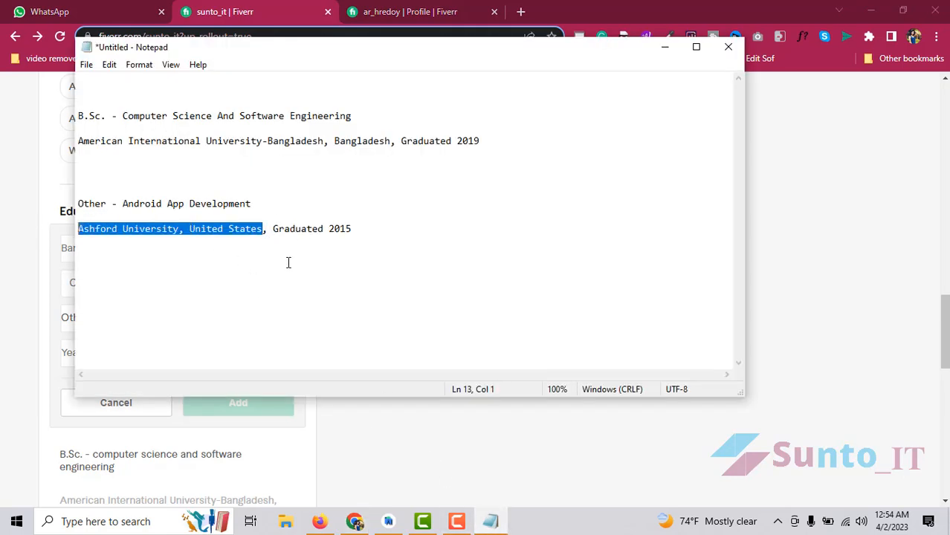
key(ctrl+c)
key(alt+Tab)
key(ctrl+v)
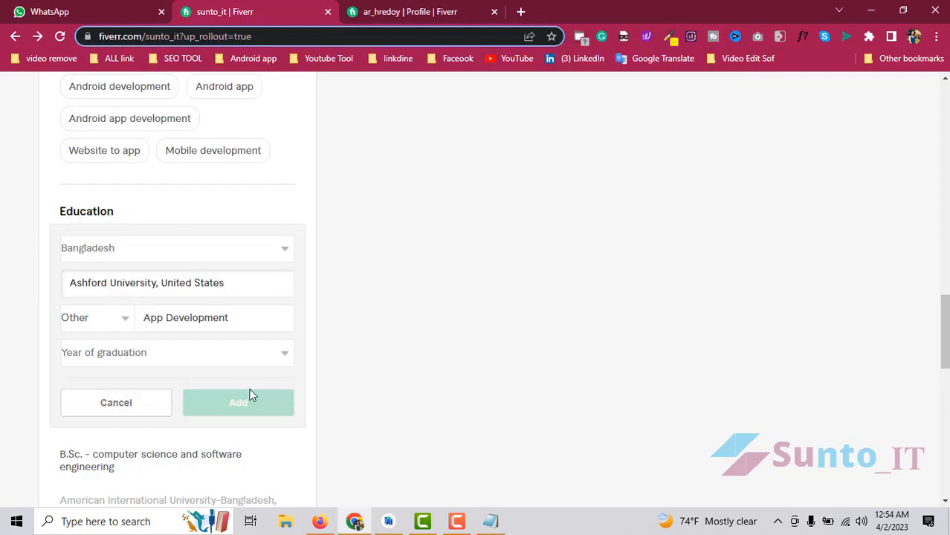
- Set graduation year 2015, add the entry, then start a new certification entry
click(206, 361)
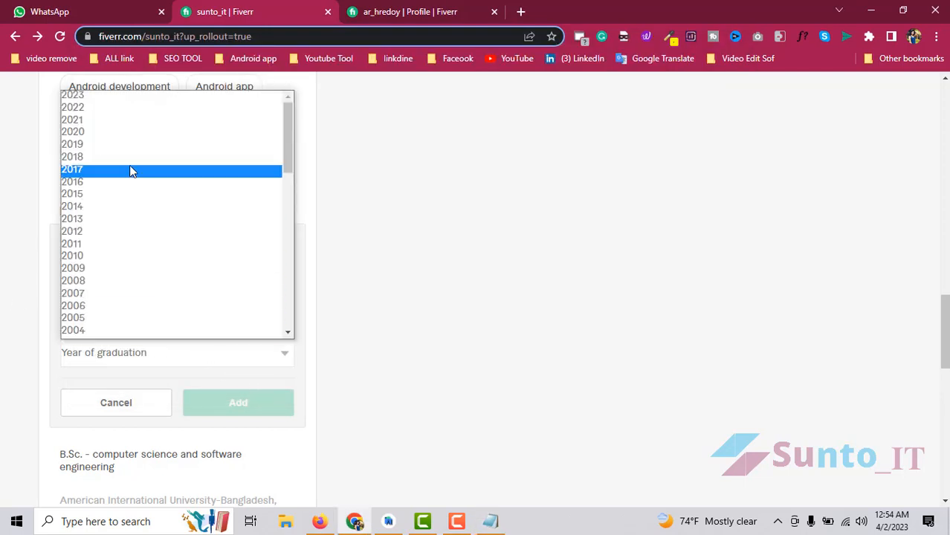
click(102, 193)
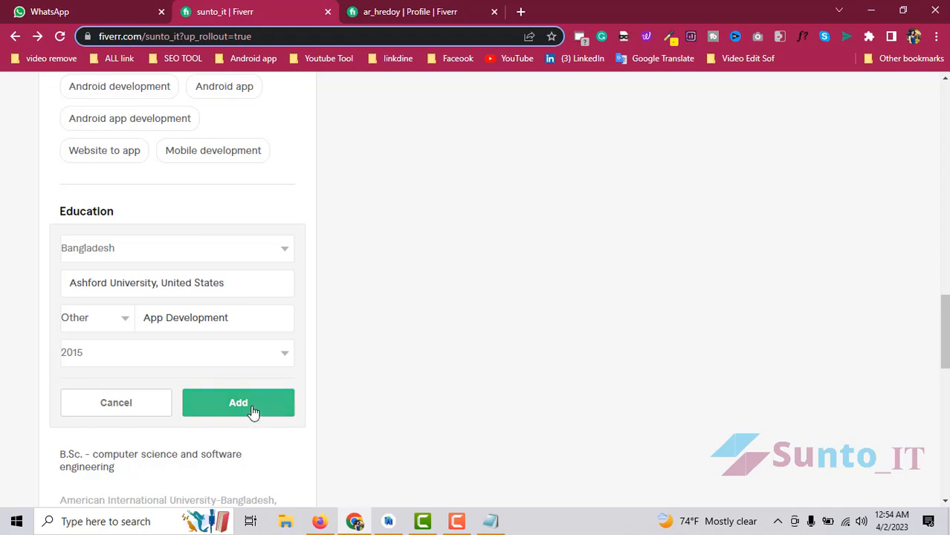
click(253, 411)
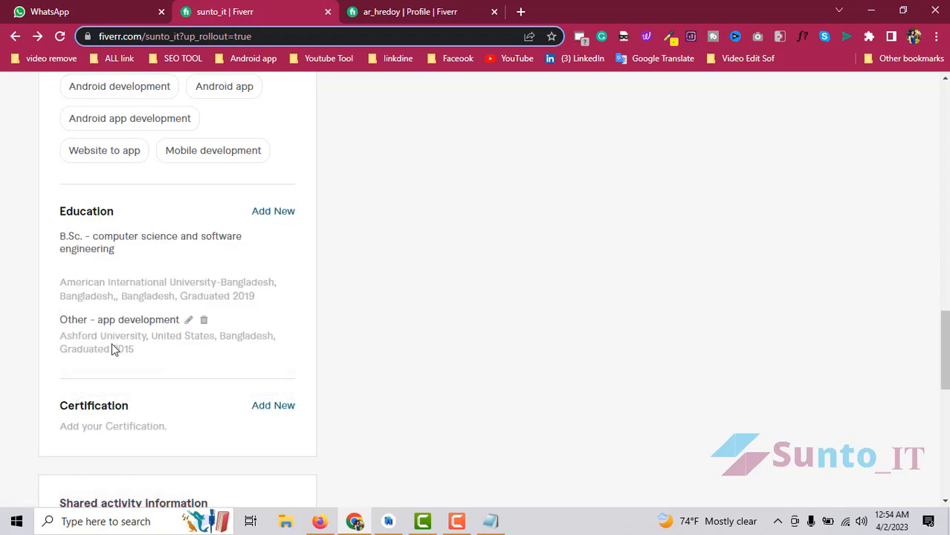
scroll(373, 444, down, 1)
scroll(334, 427, up, 2)
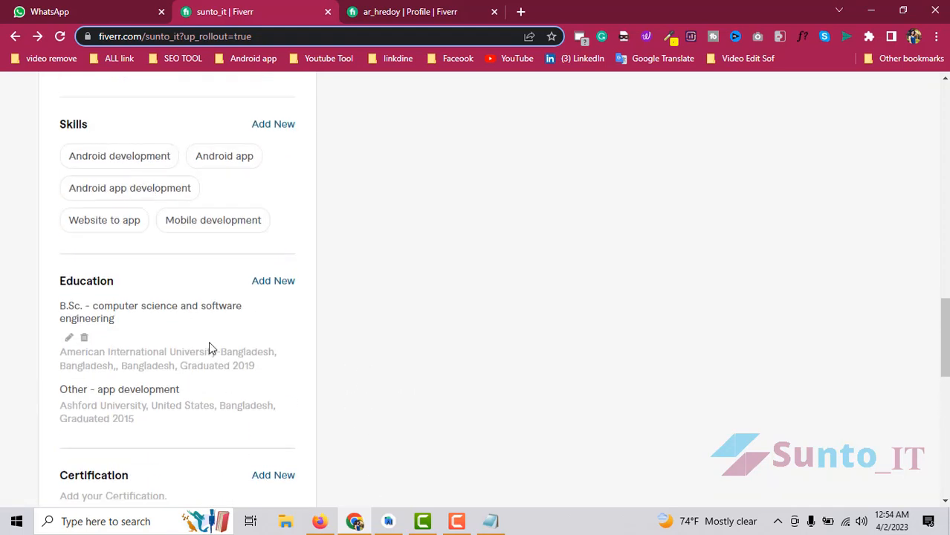
scroll(209, 347, down, 3)
click(277, 267)
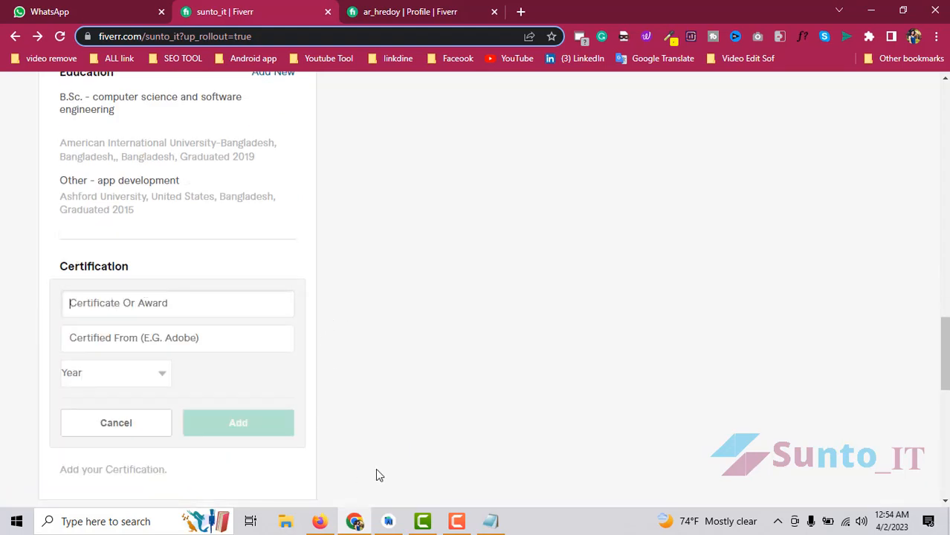
- Paste Android App Development from the notes as the certificate name and set year 2016
mouse_move(459, 523)
click(490, 521)
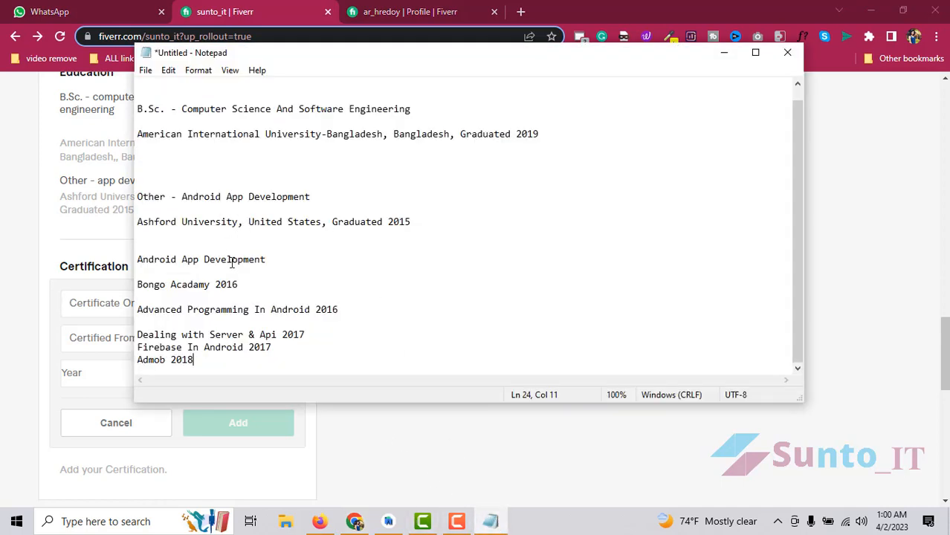
click(258, 259)
click(335, 275)
drag(307, 263, 92, 252)
click(106, 314)
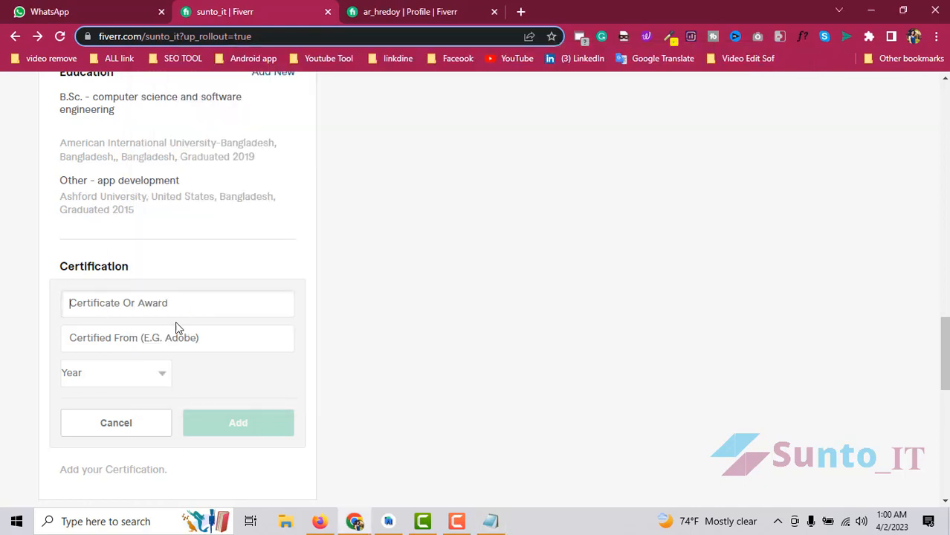
key(ctrl+v)
click(134, 336)
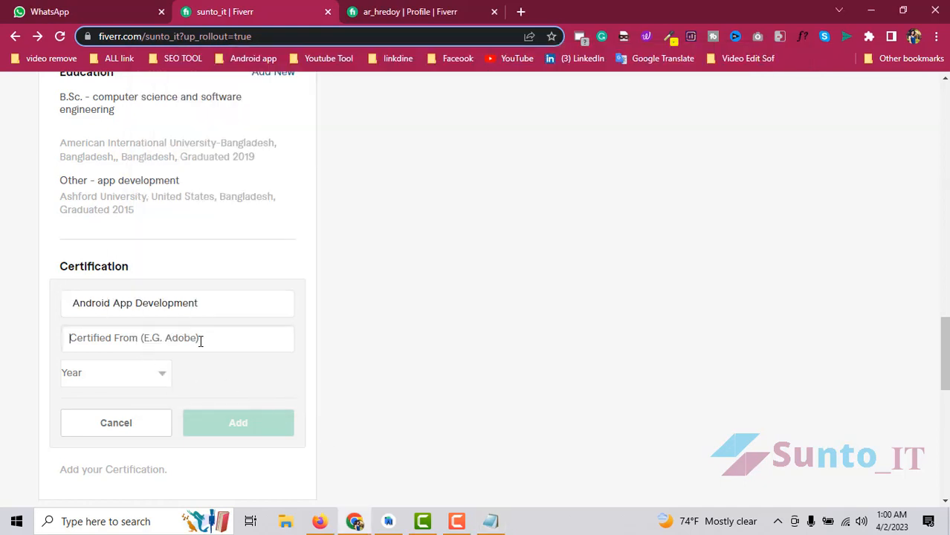
click(116, 376)
scroll(144, 352, down, 1)
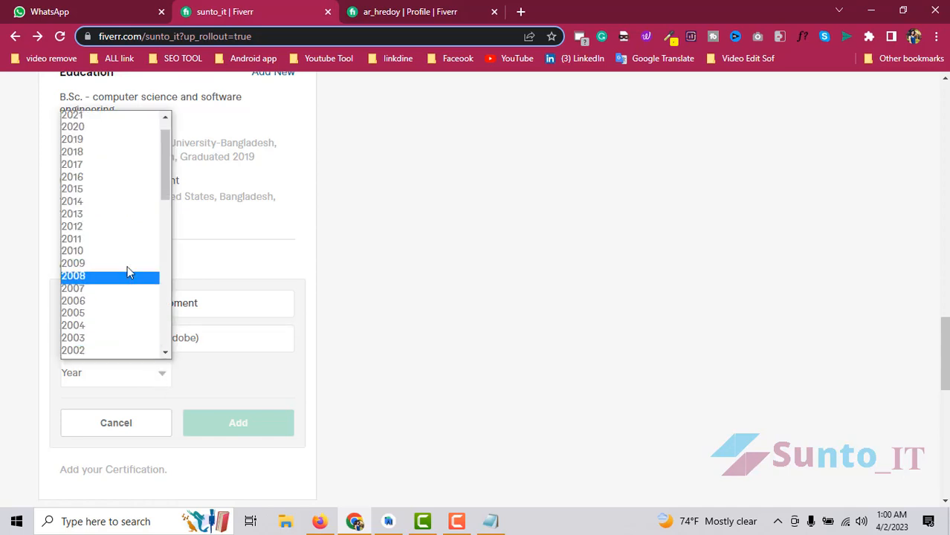
click(87, 178)
- Paste the issuer, correct it to Bongo Academy, add the certificate, and start another
click(125, 340)
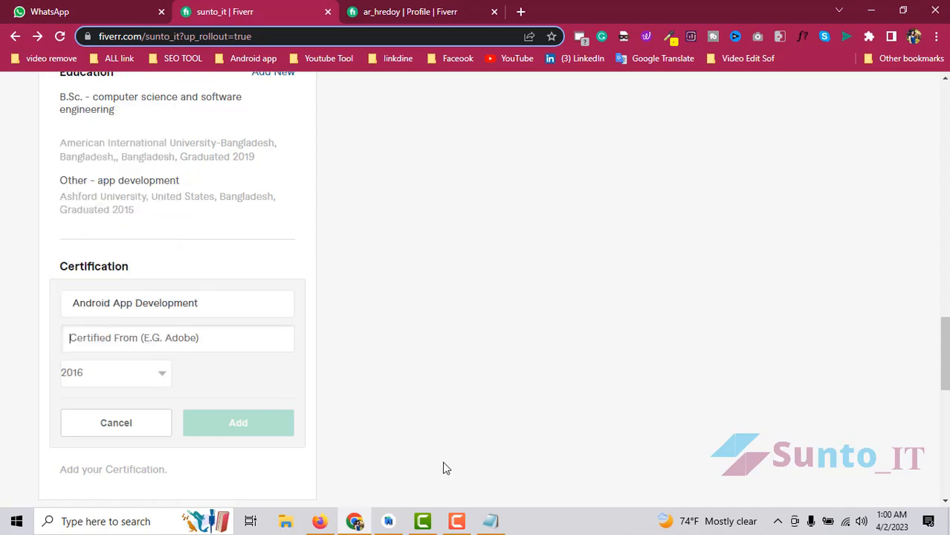
click(490, 522)
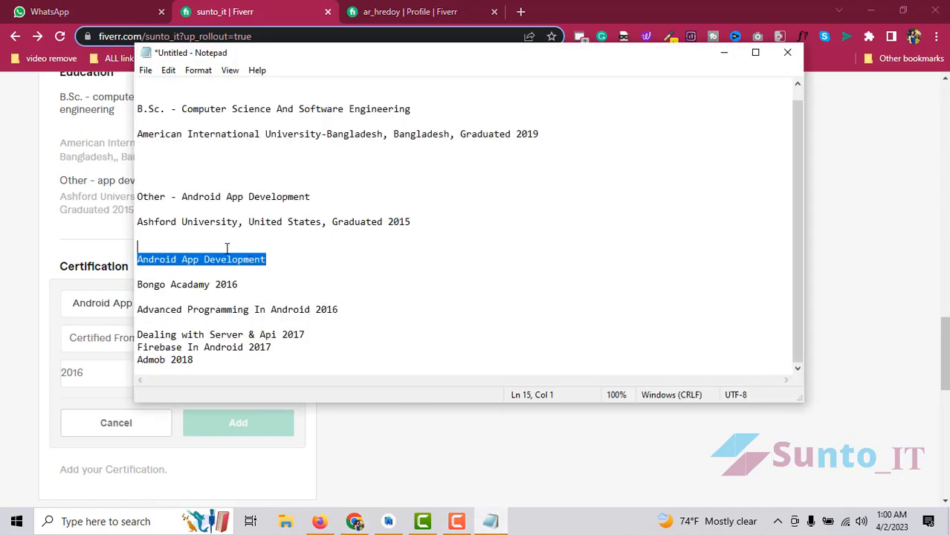
drag(215, 287, 129, 281)
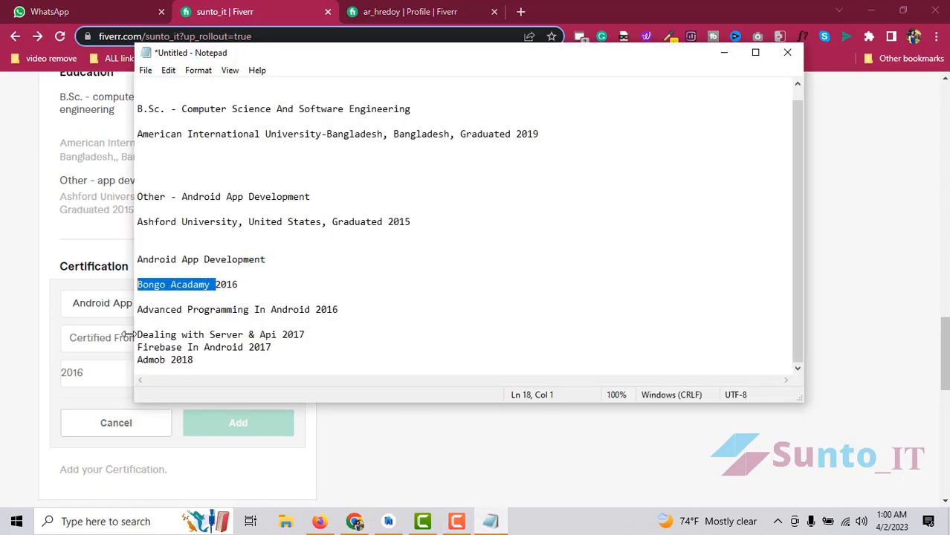
click(128, 337)
key(ctrl+v)
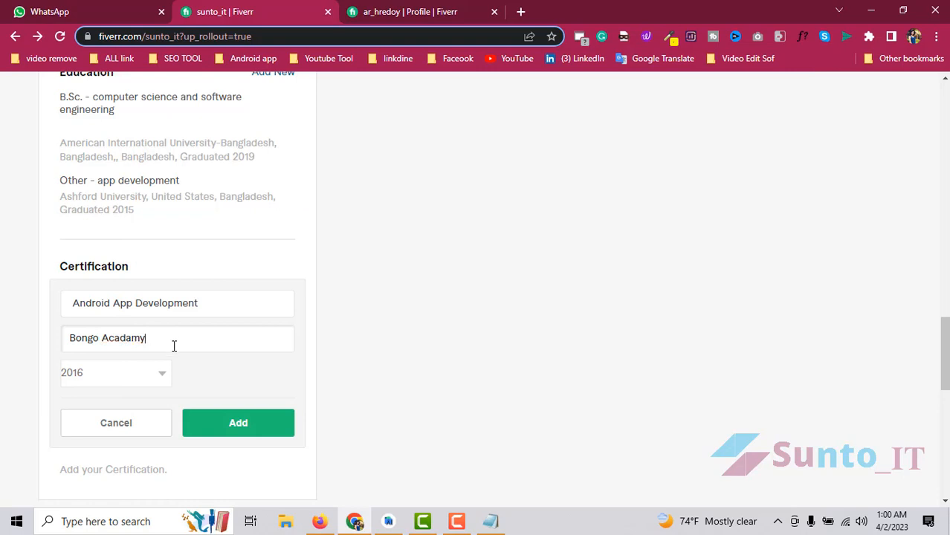
right_click(126, 338)
click(182, 125)
click(253, 427)
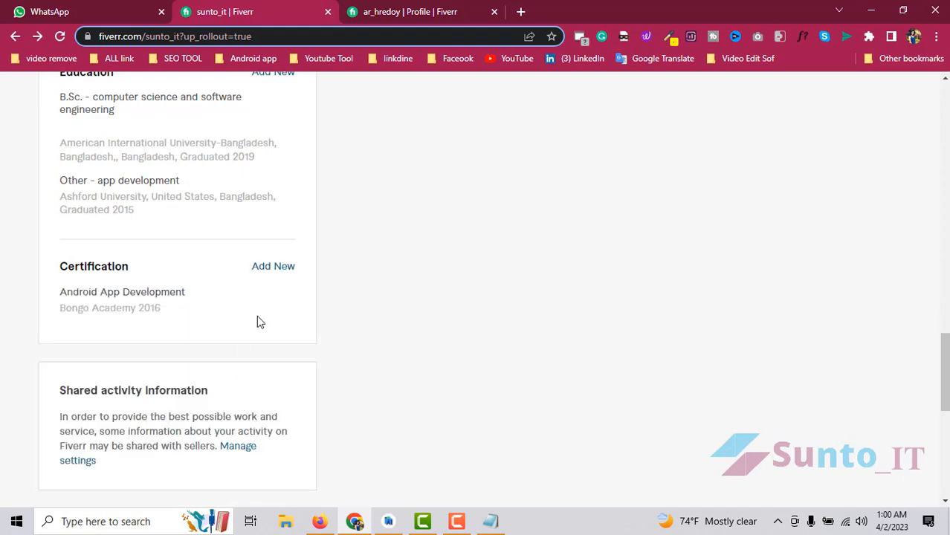
click(274, 272)
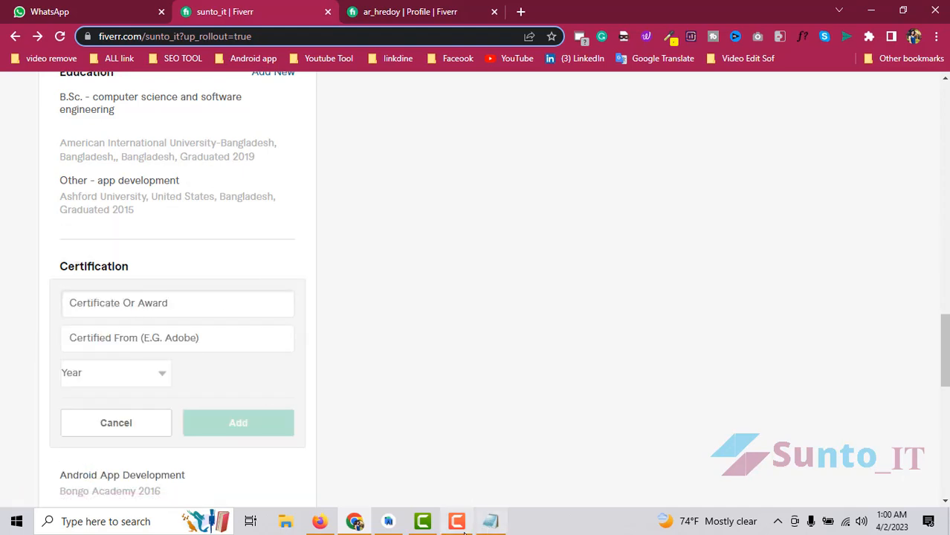
- Paste Advanced Programming In Android from the notes as the certificate name
click(488, 523)
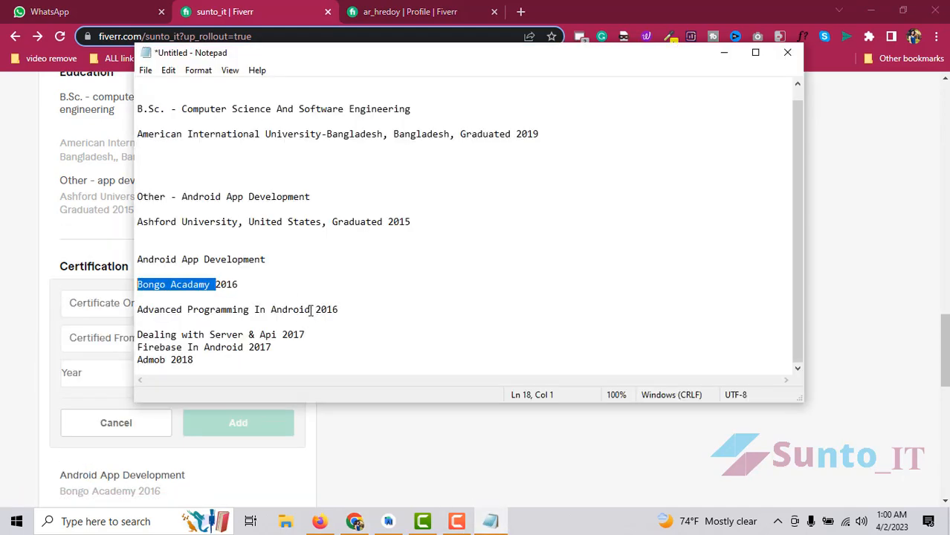
drag(311, 311, 109, 304)
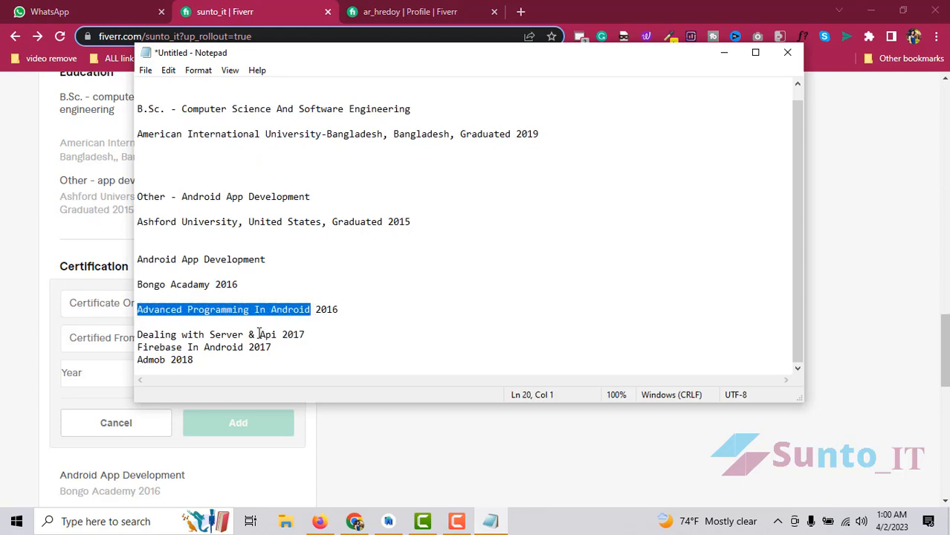
click(115, 303)
key(ctrl+v)
click(117, 340)
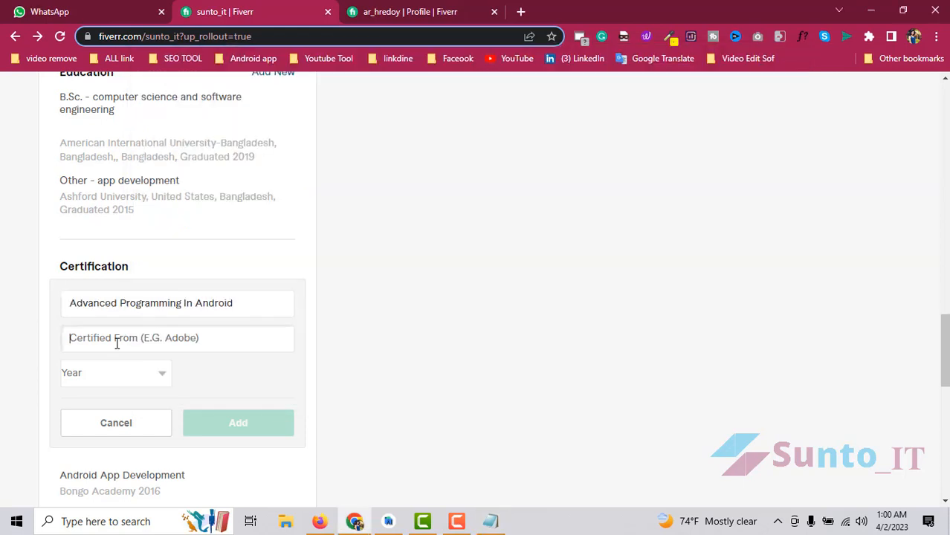
- Set the issuer to Bongo Academy via spell-check fix, year 2016, and add the certificate
click(489, 520)
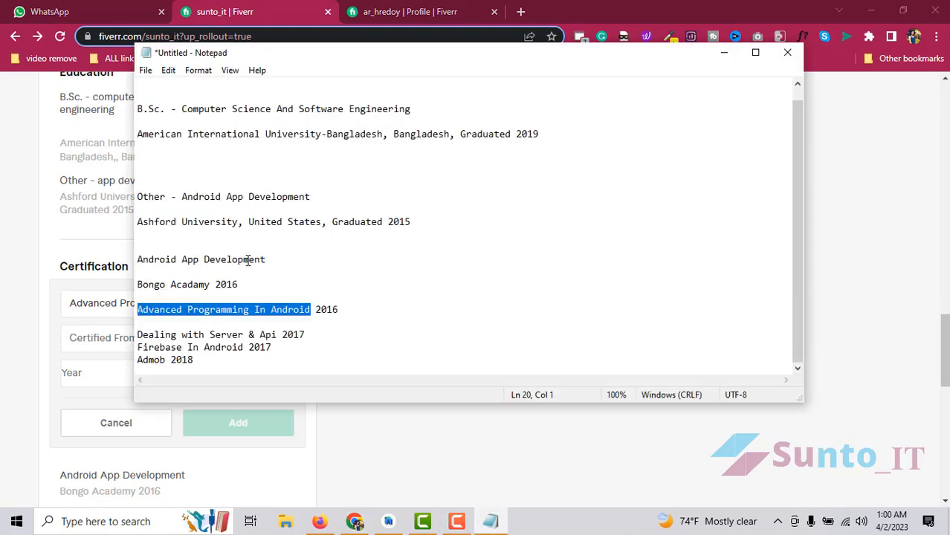
drag(211, 287, 56, 284)
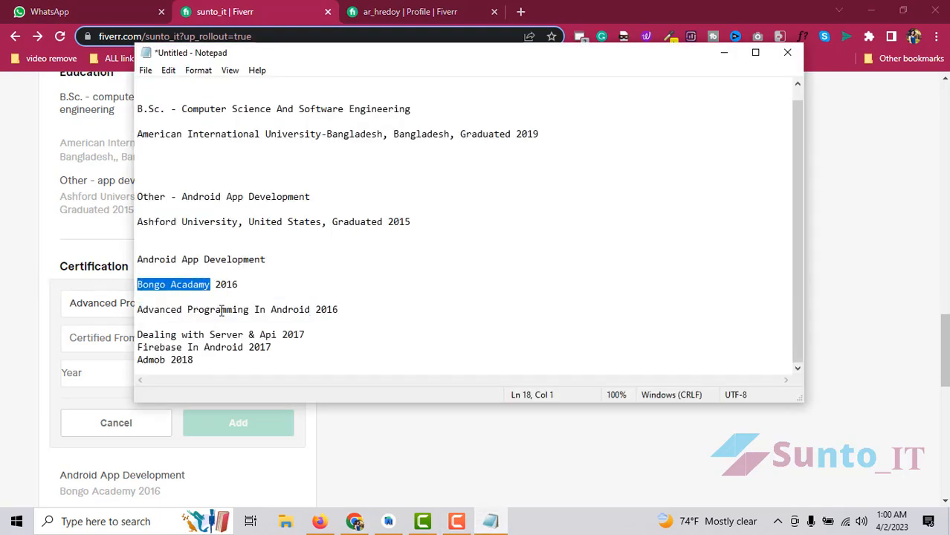
key(ctrl+c)
click(97, 338)
key(ctrl+v)
right_click(119, 337)
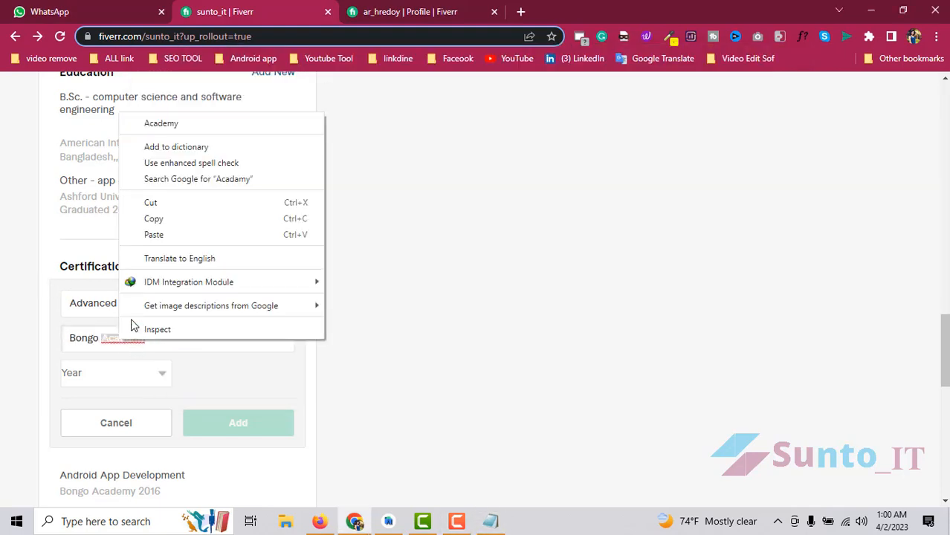
click(159, 124)
key(ctrl+a)
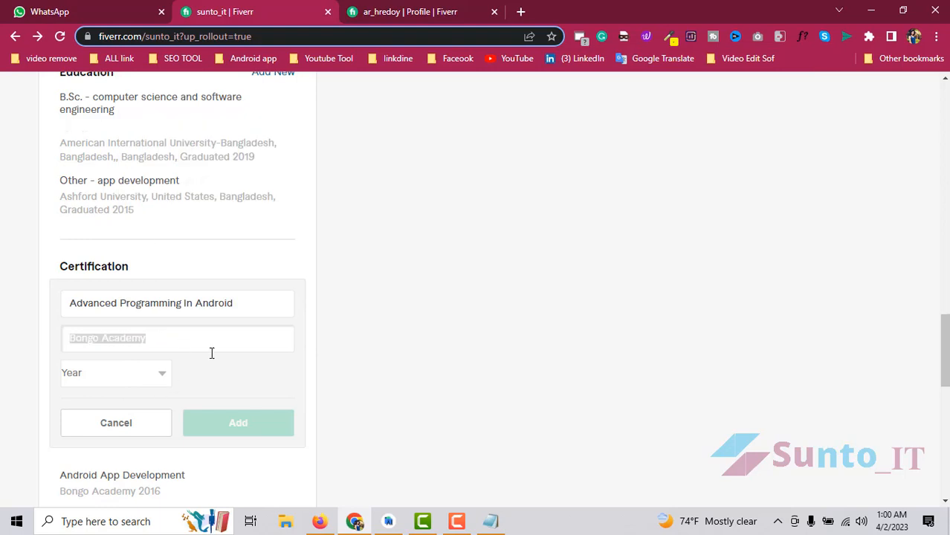
click(134, 370)
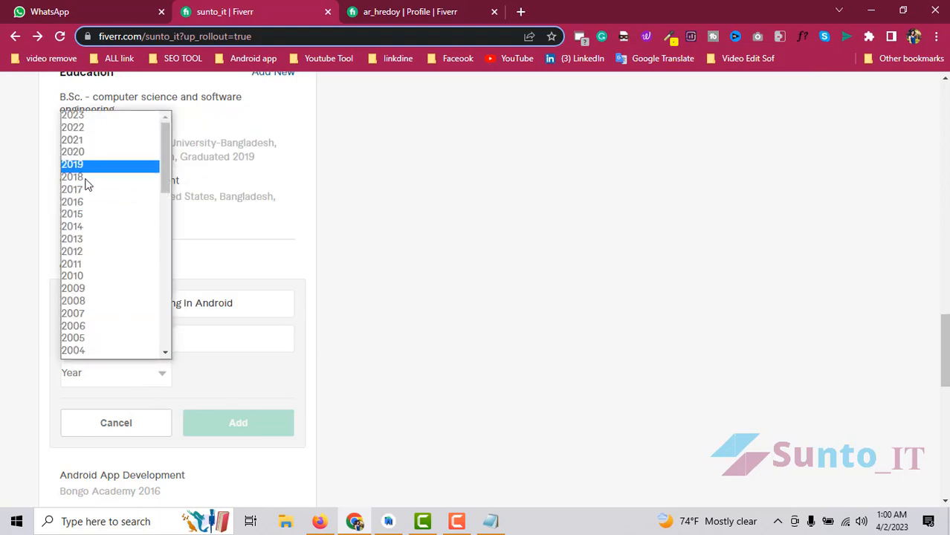
click(91, 204)
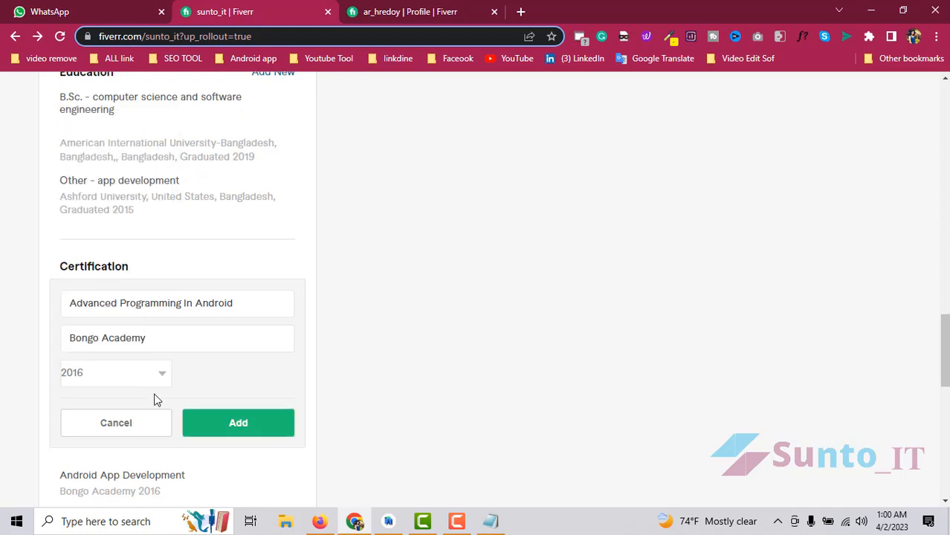
click(270, 428)
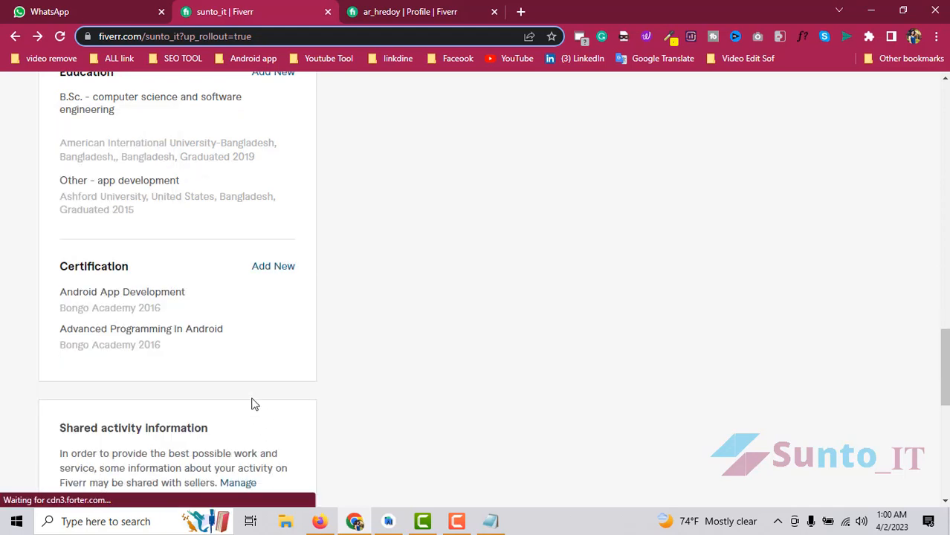
- Start another certification entry and paste Bongo Academy as its issuer
click(268, 266)
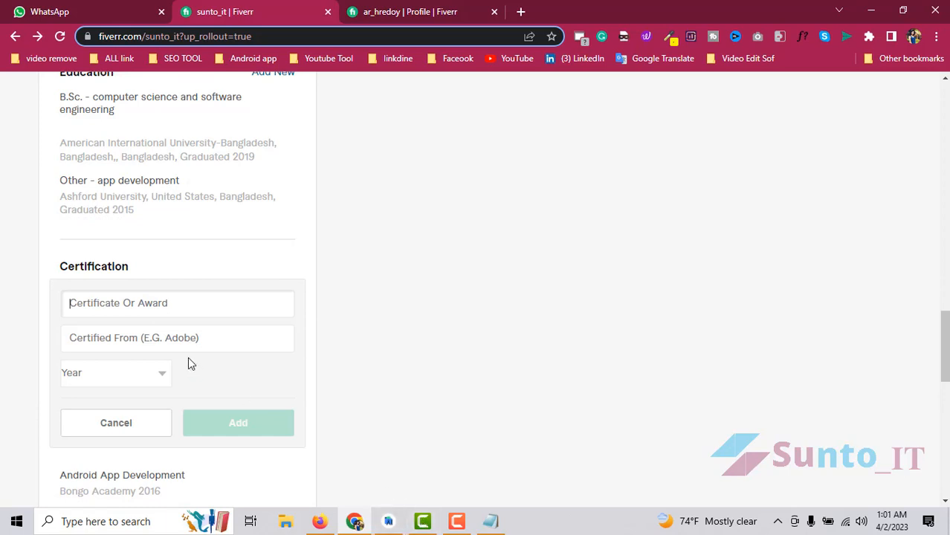
click(165, 341)
key(ctrl+v)
click(144, 306)
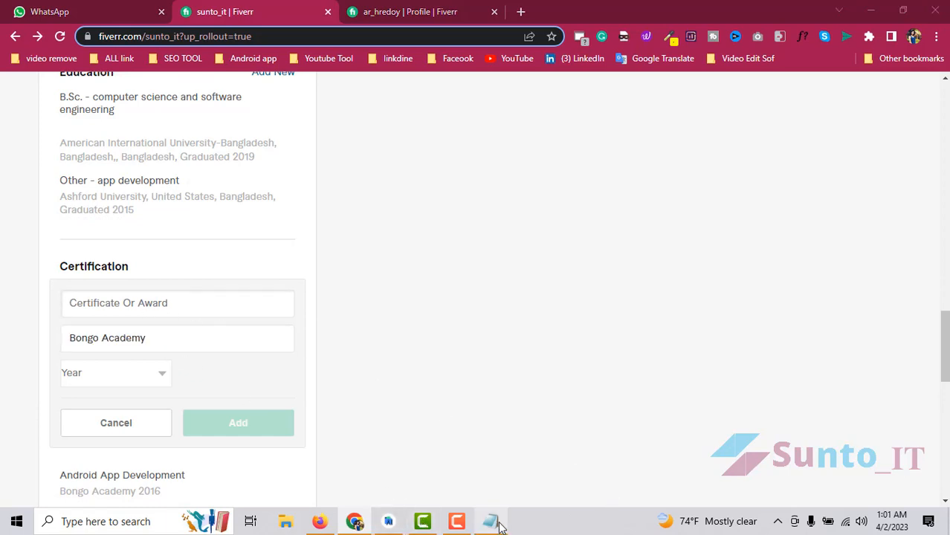
- Paste Dealing with Server & Api as the certificate name, choose a year, and add it
click(490, 521)
drag(360, 312, 122, 308)
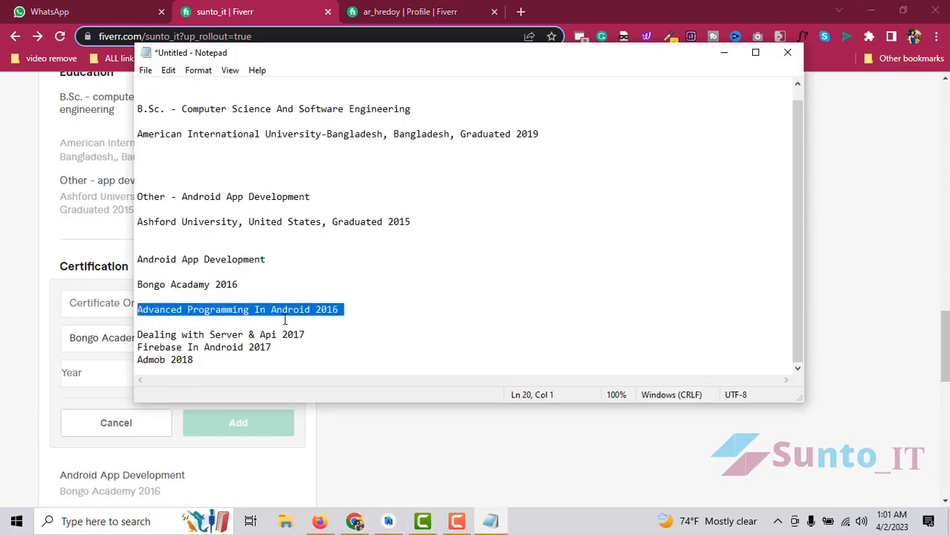
click(286, 320)
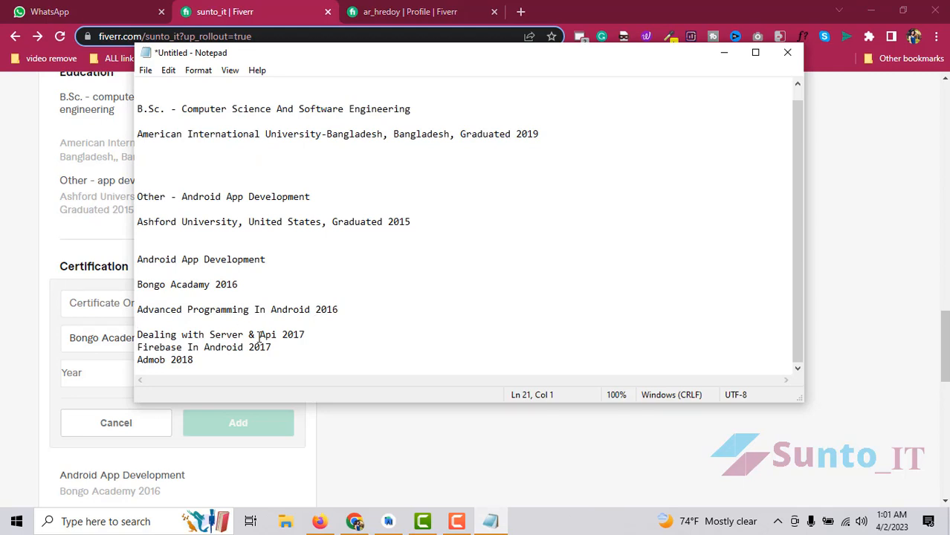
drag(233, 332, 103, 329)
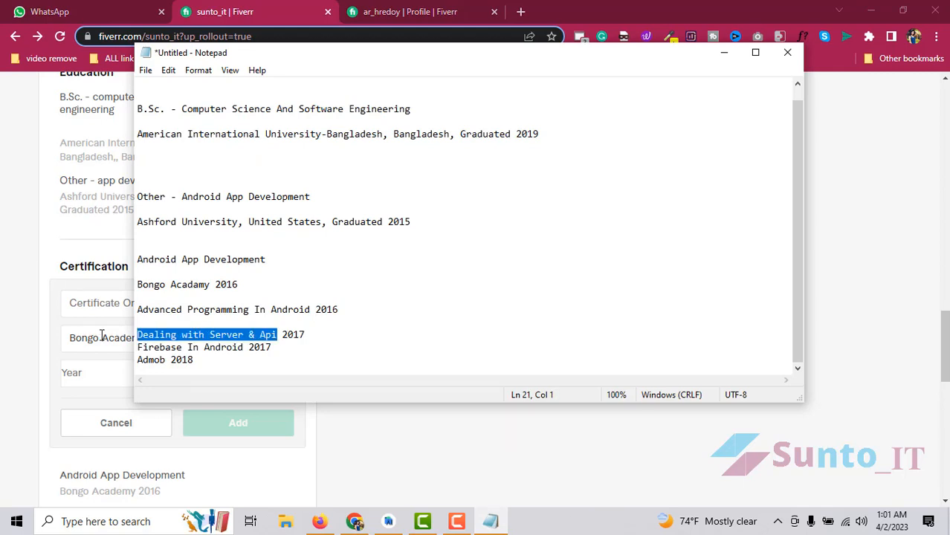
key(ctrl+c)
click(74, 304)
key(ctrl+v)
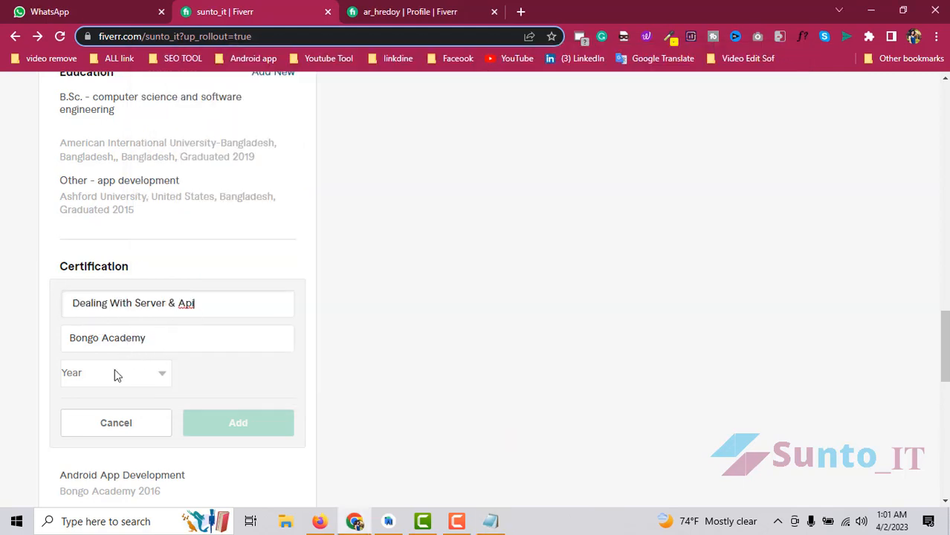
click(116, 371)
click(84, 197)
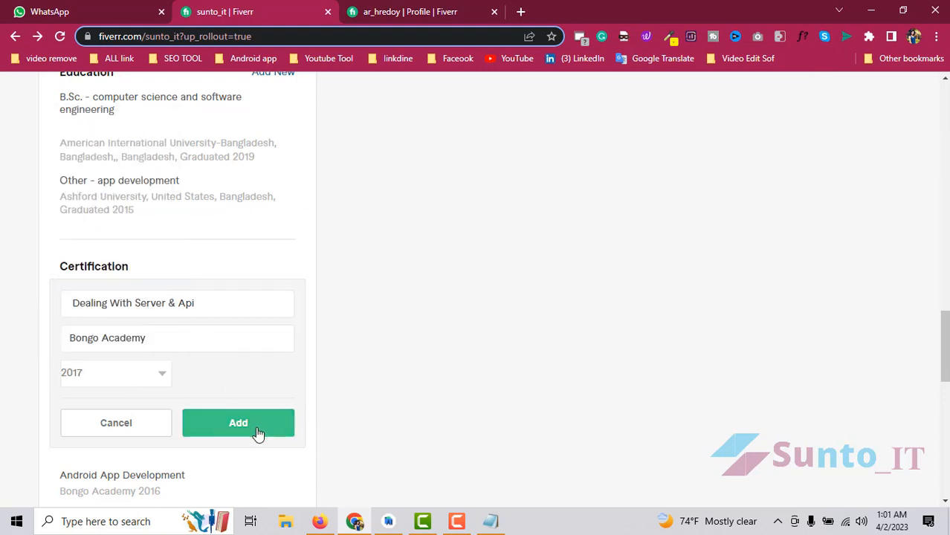
click(253, 427)
- Start a new certification entry named Firebase In Android, pasted from the notes
scroll(201, 383, down, 1)
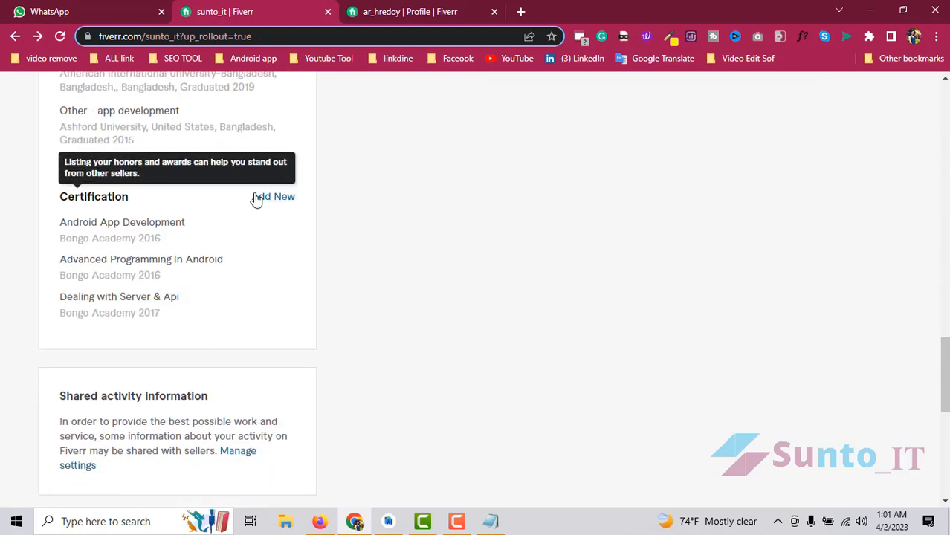
click(259, 198)
click(490, 522)
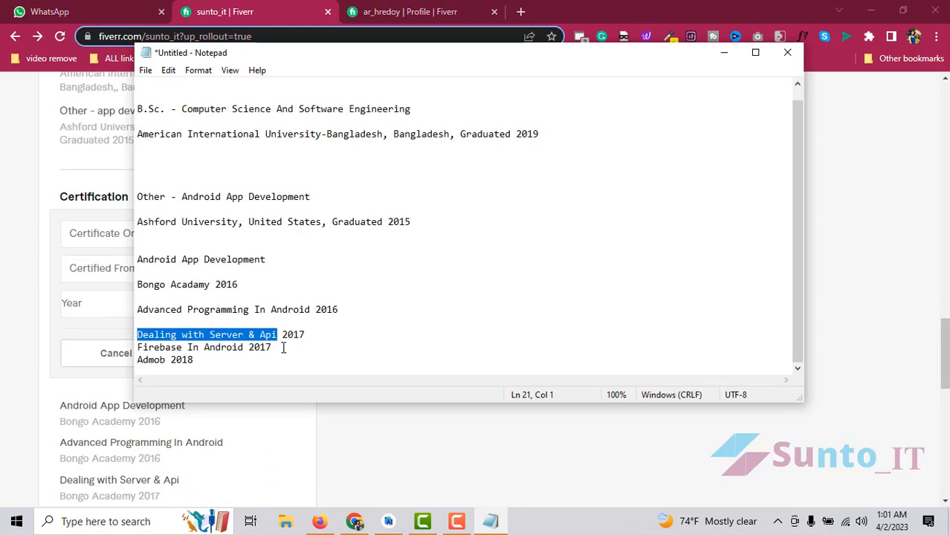
drag(246, 347, 107, 347)
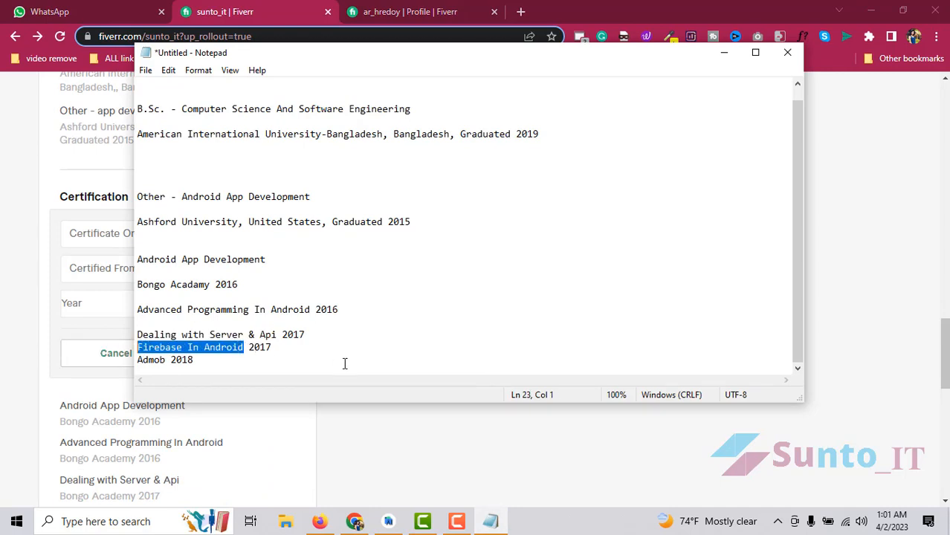
click(82, 236)
key(ctrl+v)
click(149, 270)
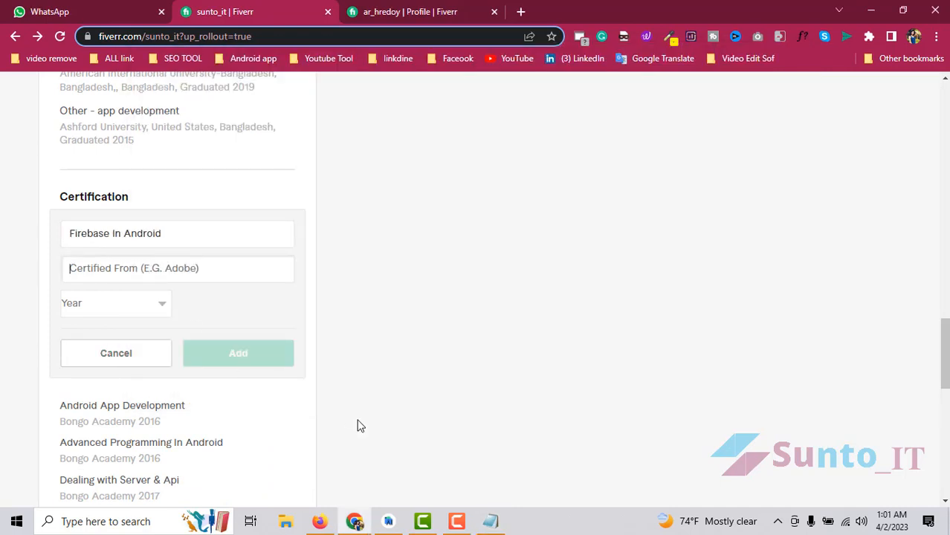
- Set the institution to Bongo Academy with spelling fixed, year 2017, and add the certification
click(490, 521)
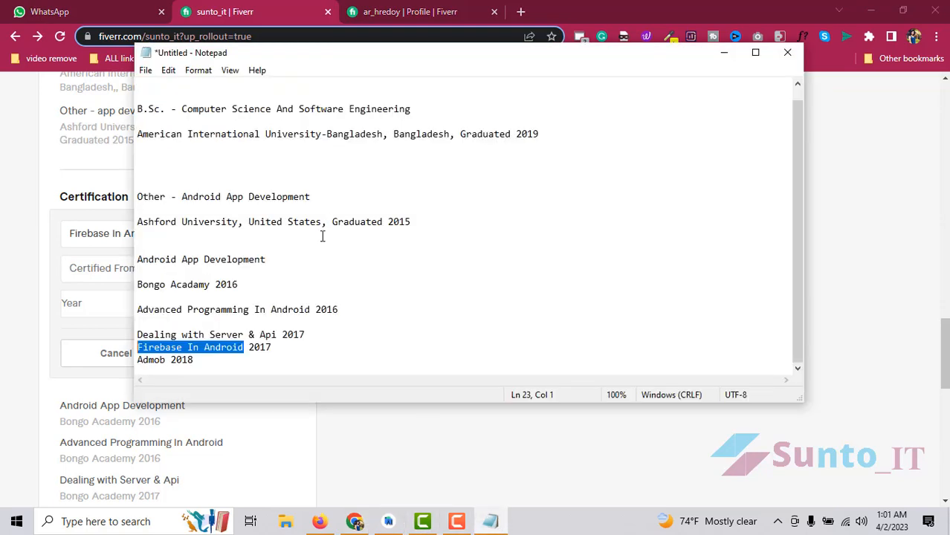
drag(212, 285, 123, 292)
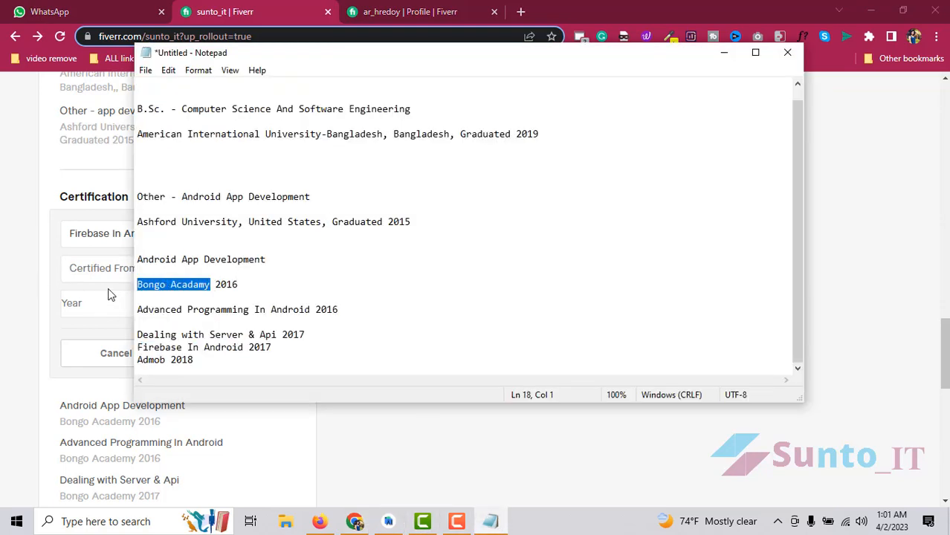
key(ctrl+c)
click(111, 269)
key(ctrl+v)
right_click(140, 271)
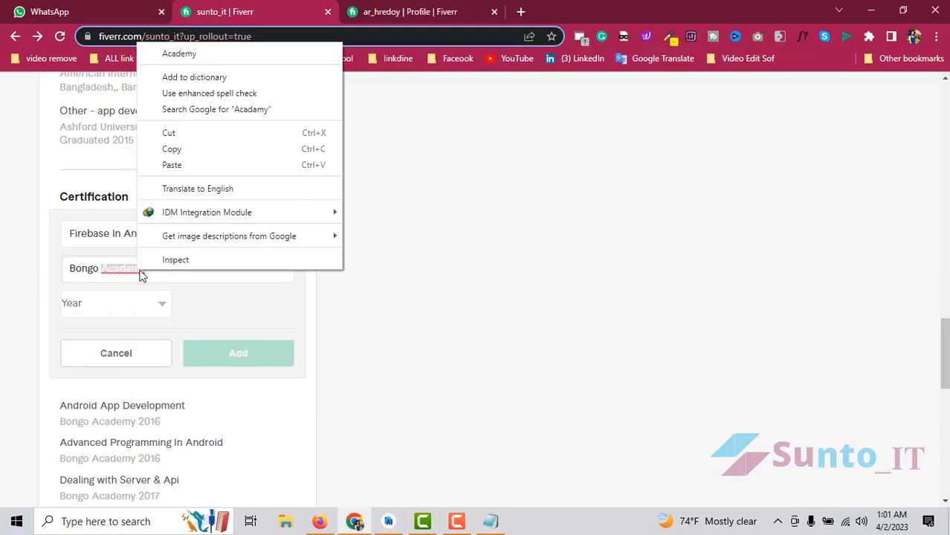
click(178, 54)
click(90, 305)
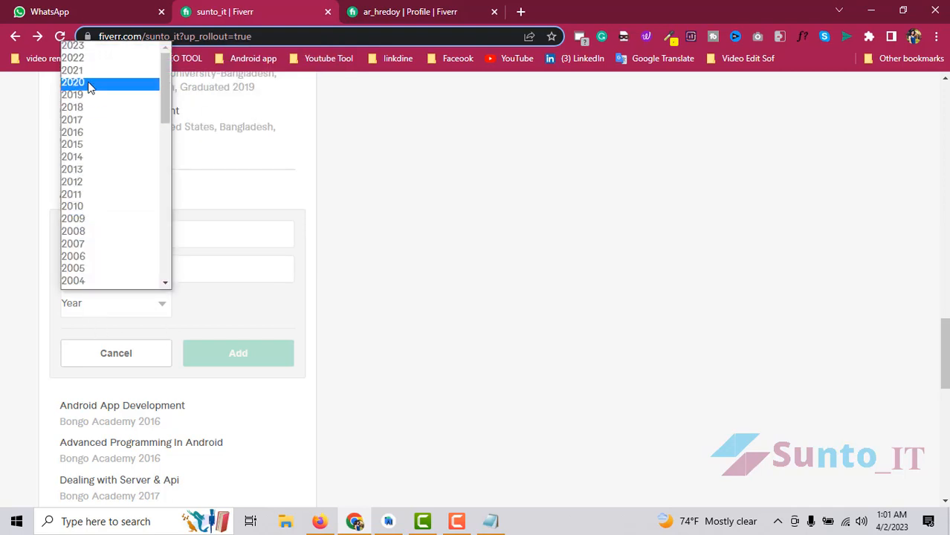
click(81, 122)
click(237, 358)
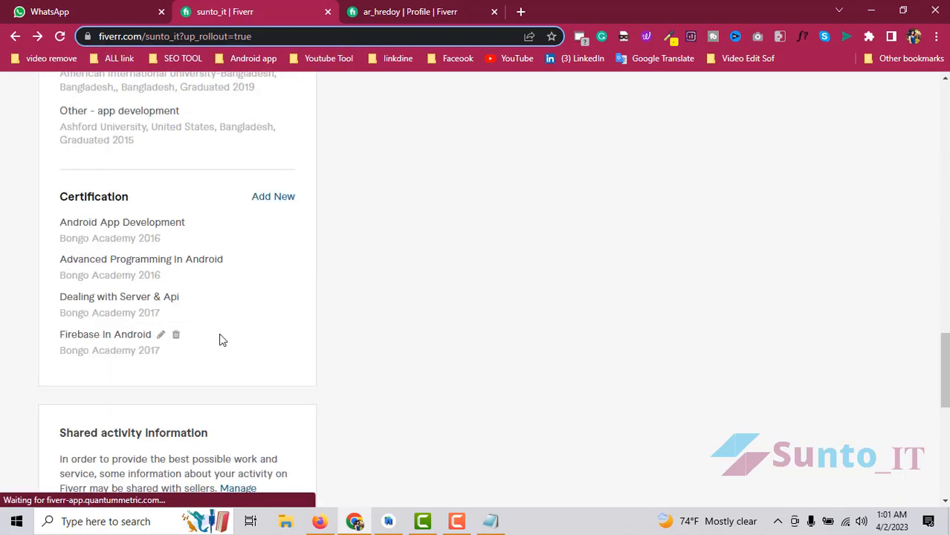
- Start a new certification entry and look up the certificate details in the notes
click(272, 196)
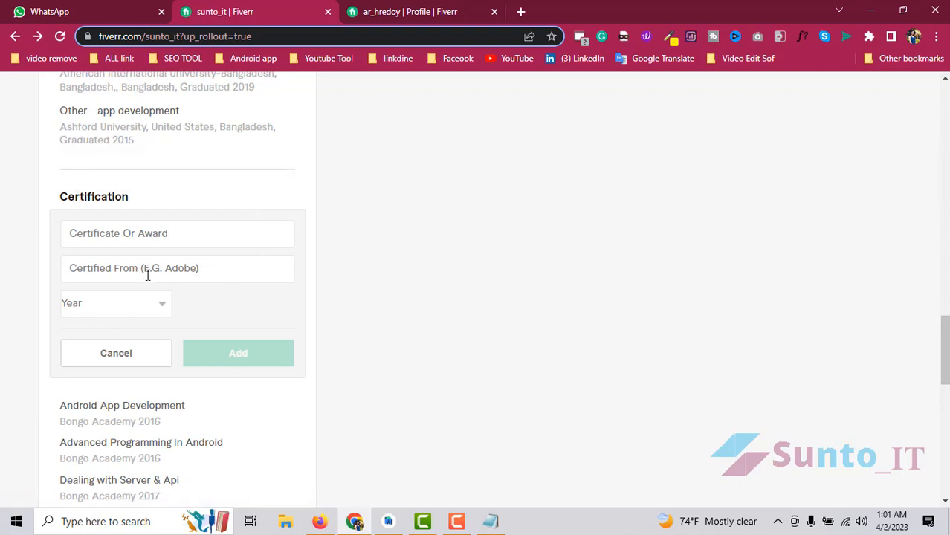
click(490, 521)
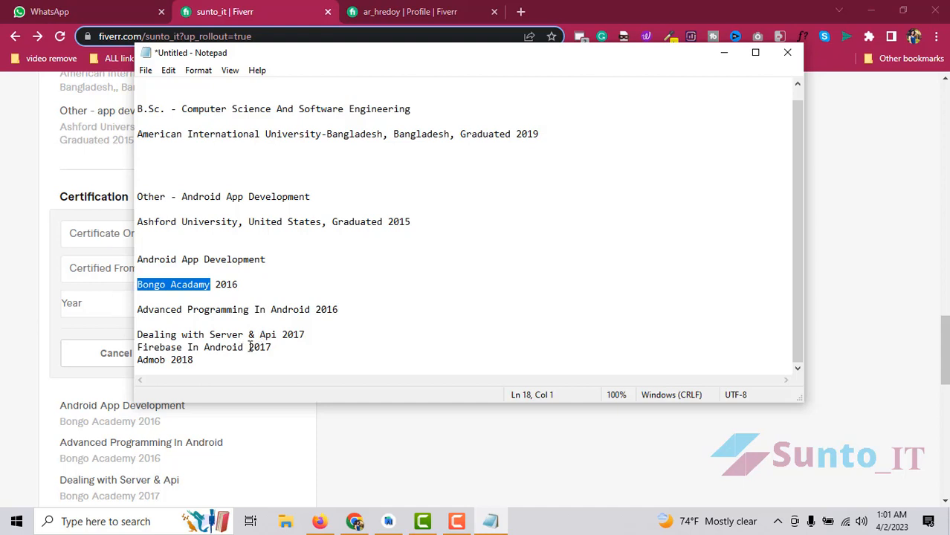
drag(166, 360, 95, 350)
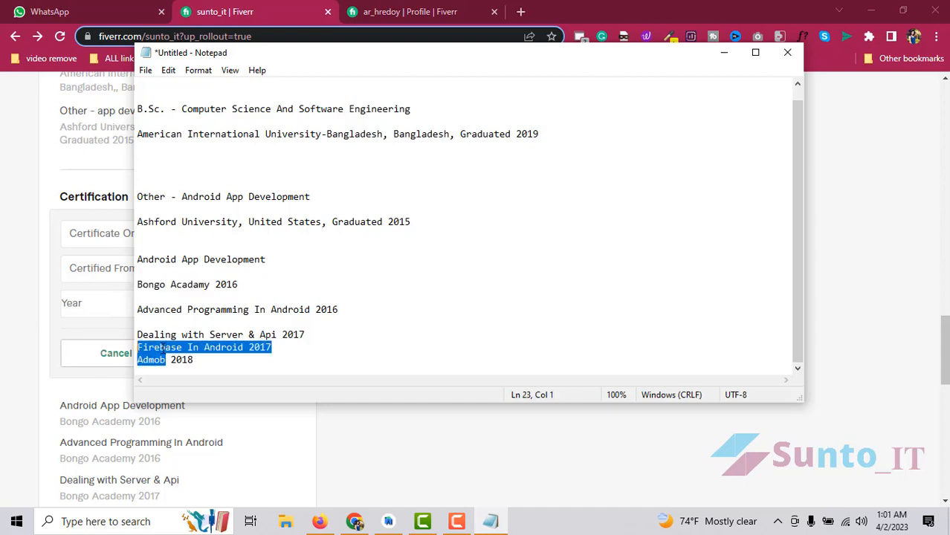
click(169, 360)
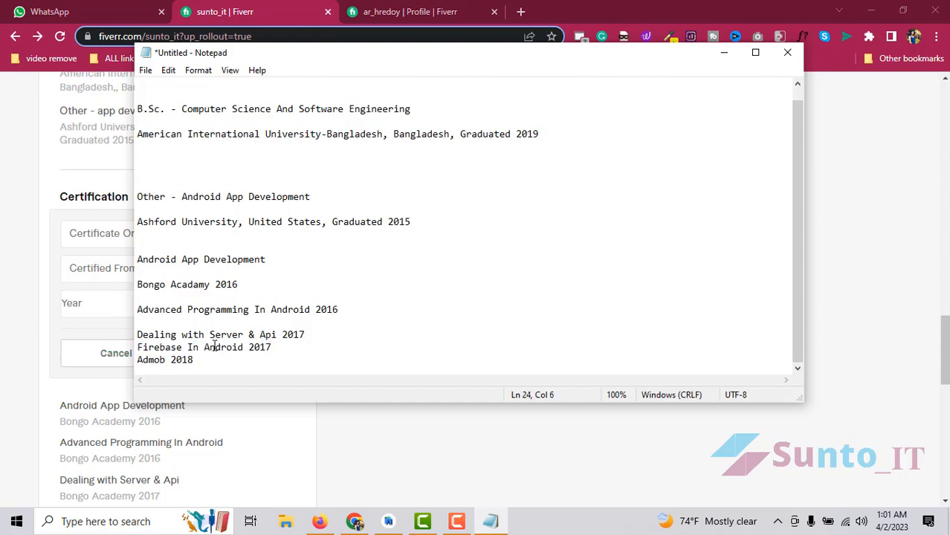
click(97, 242)
scroll(139, 267, up, 1)
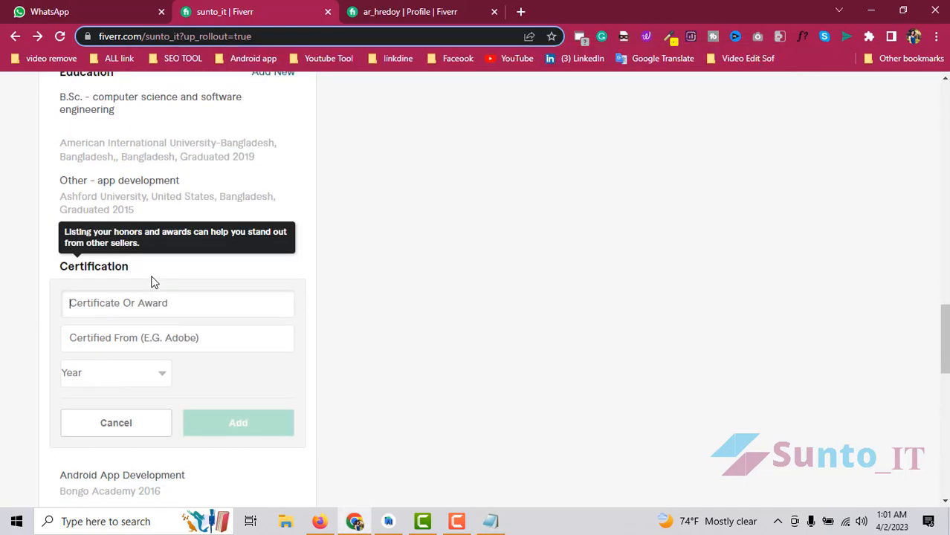
scroll(195, 296, up, 1)
scroll(192, 303, down, 3)
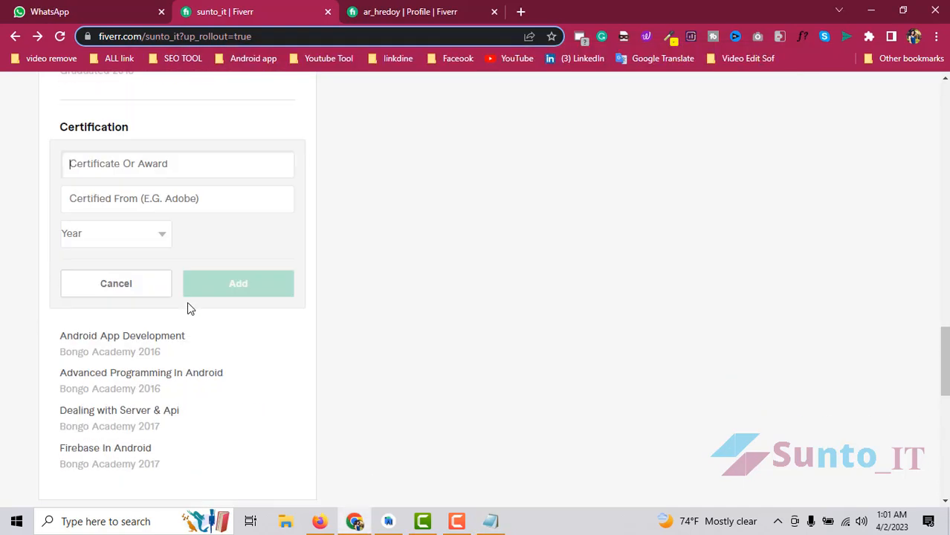
scroll(177, 336, down, 1)
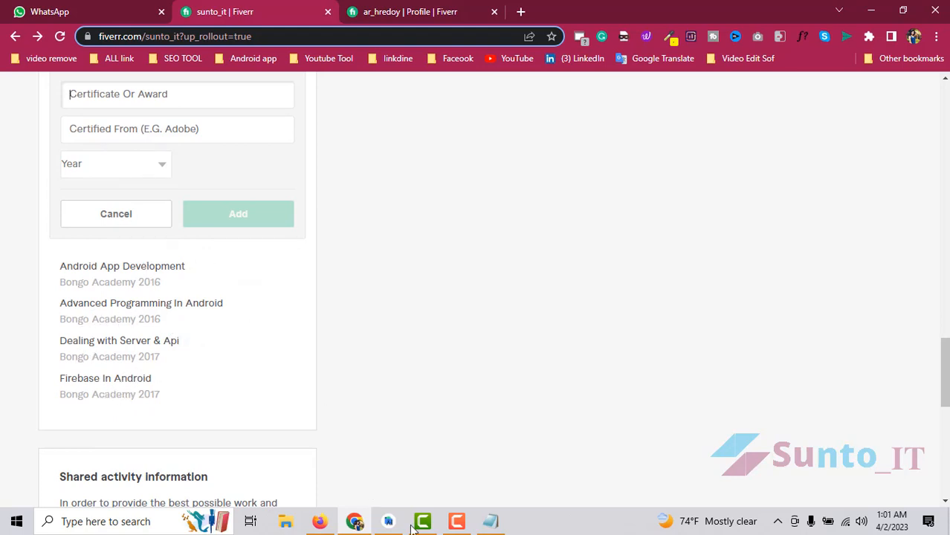
- Paste the copied notes text into the institution field, trimming it down to Admob
click(490, 521)
drag(167, 360, 132, 347)
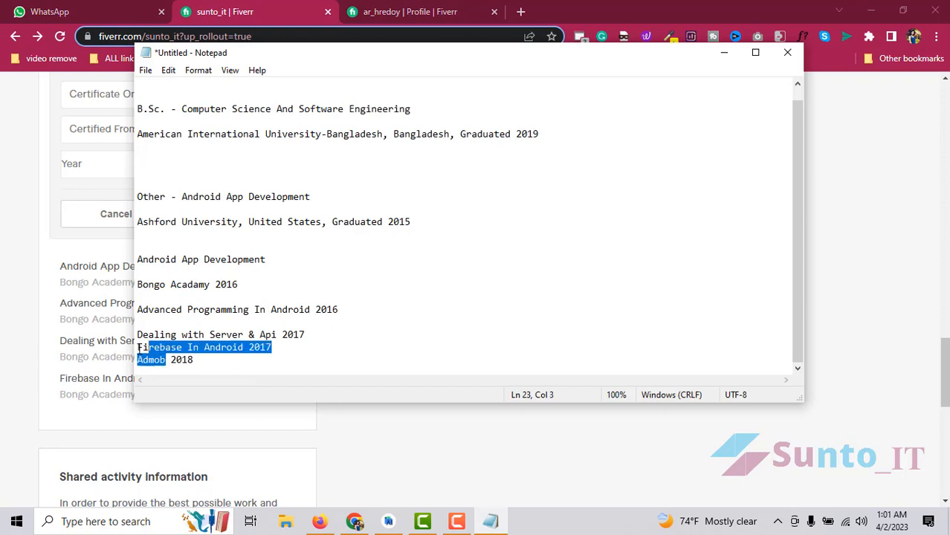
scroll(87, 178, up, 2)
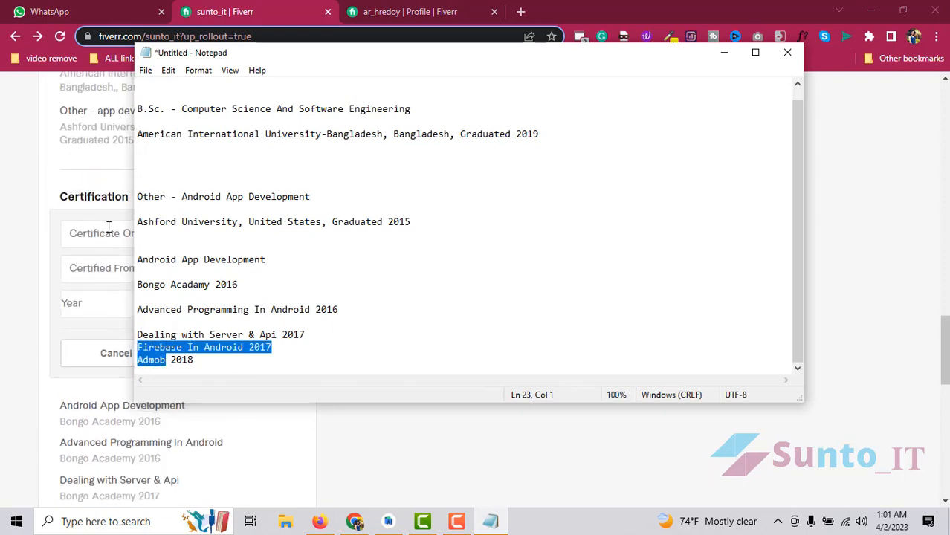
click(93, 257)
key(ctrl+v)
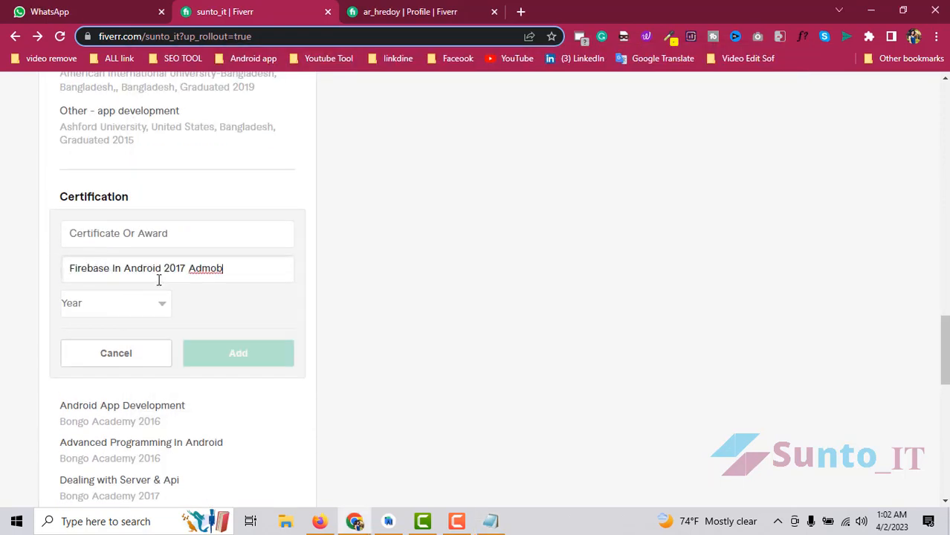
drag(192, 267, 13, 277)
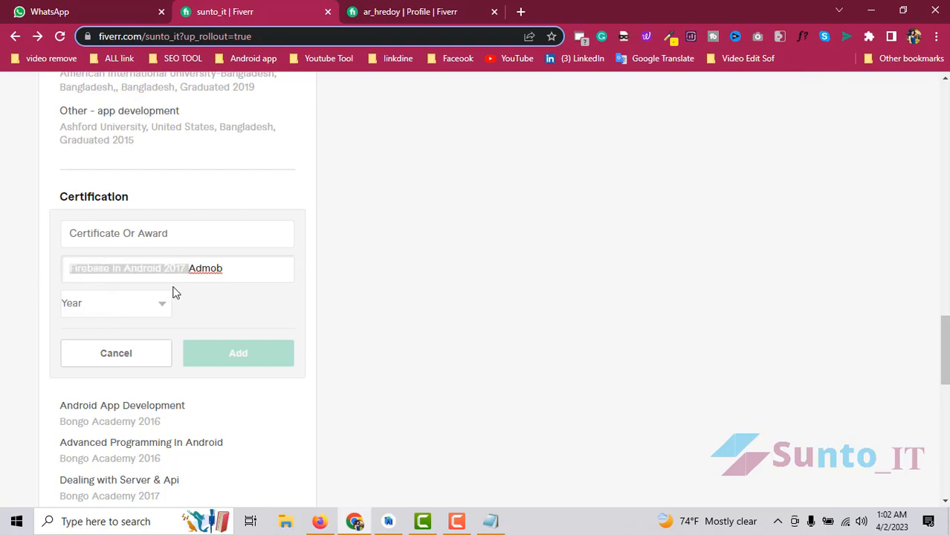
key(BackSpace)
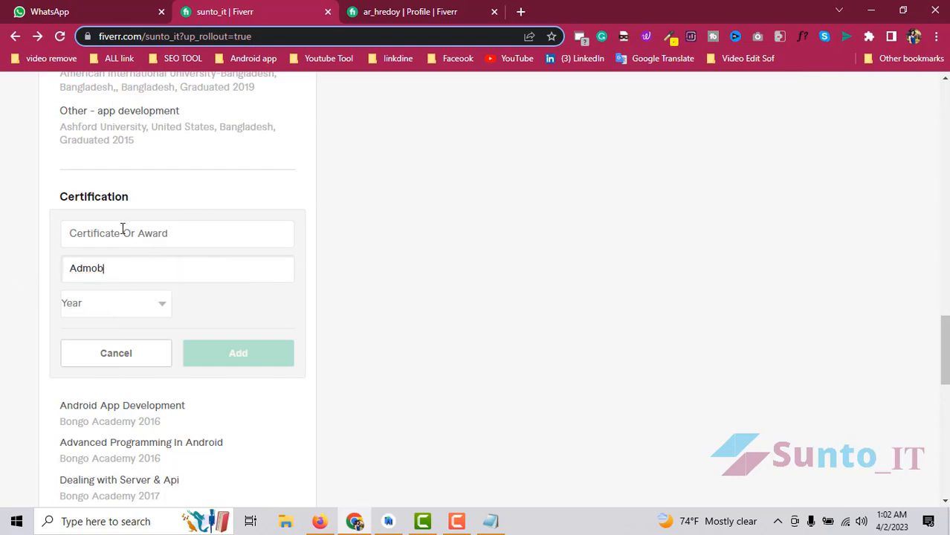
- Move Admob from the institution field into the Certificate Or Award field
click(119, 233)
drag(113, 267, 5, 276)
key(ctrl+x)
click(174, 231)
key(ctrl+v)
click(127, 269)
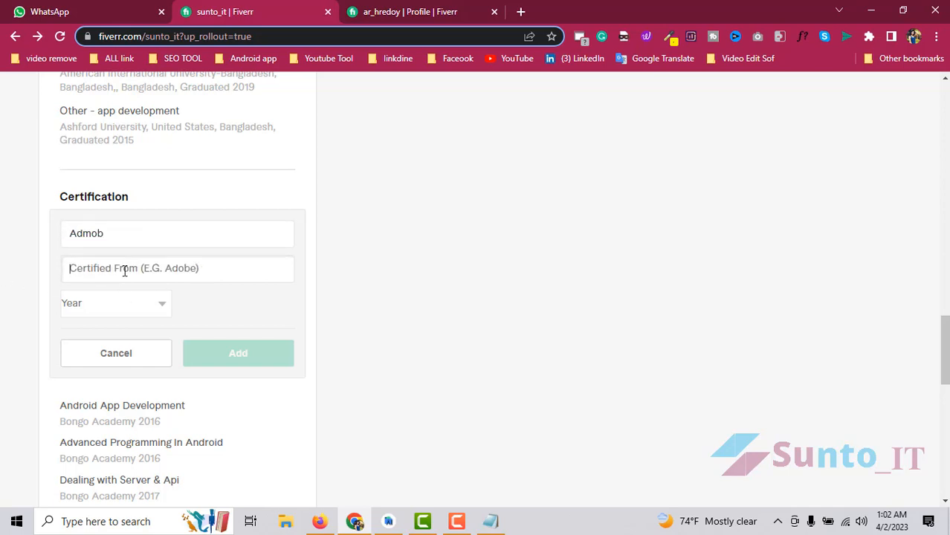
click(105, 265)
- Enter W3 Topper as the issuer, pick year 2018, and add the Admob certification
text(W)
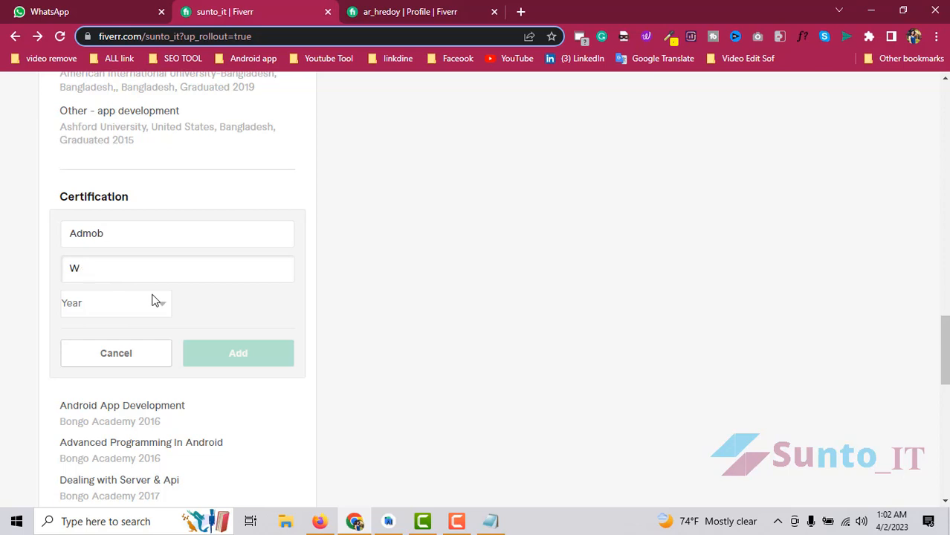
key(BackSpace)
key(BackSpace)
key(BackSpace)
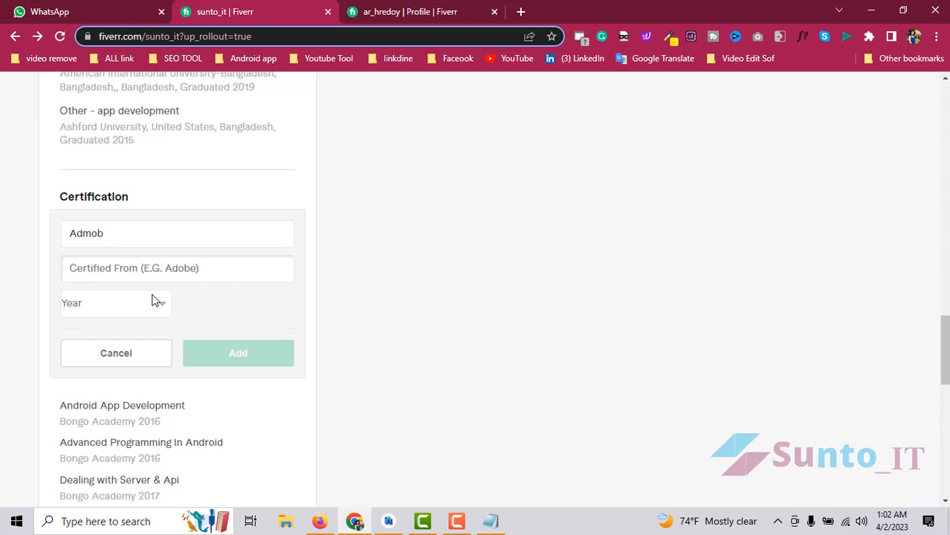
text(W3 Topper)
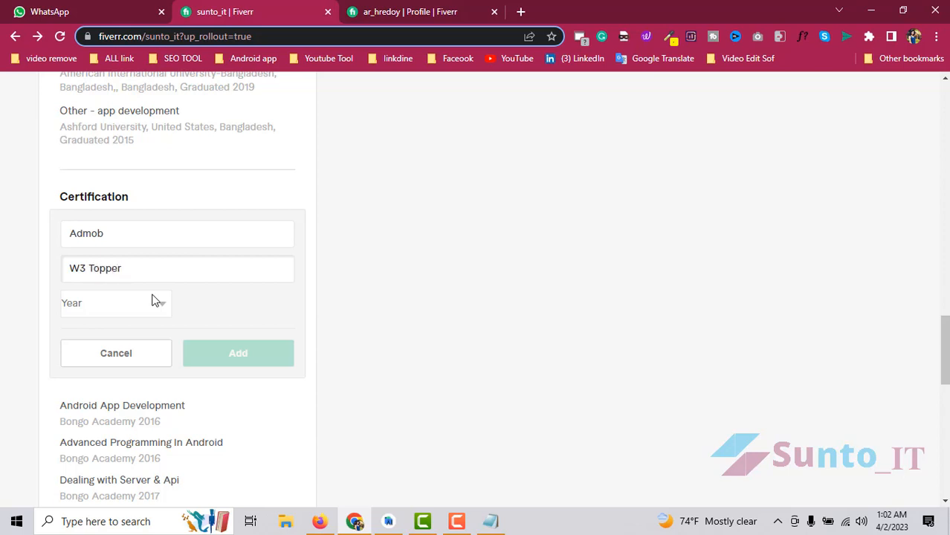
click(108, 309)
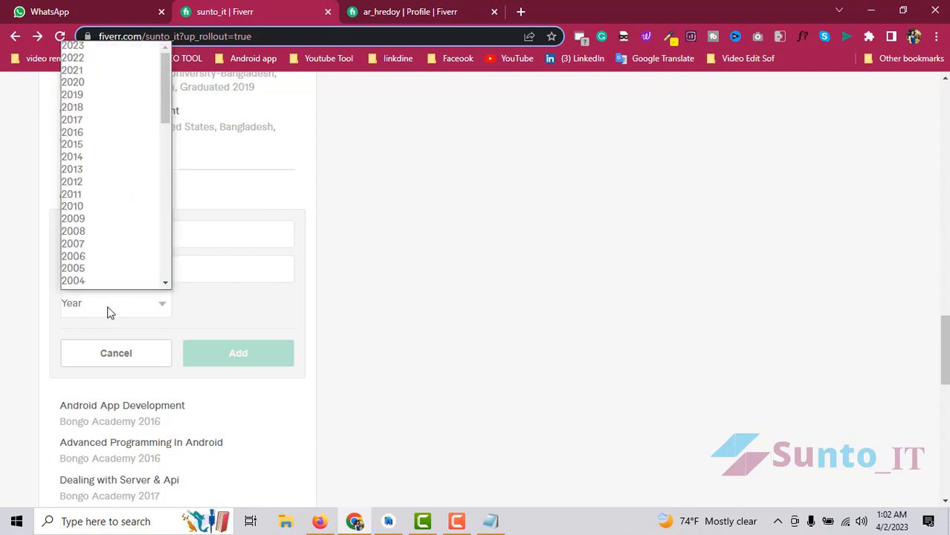
click(95, 110)
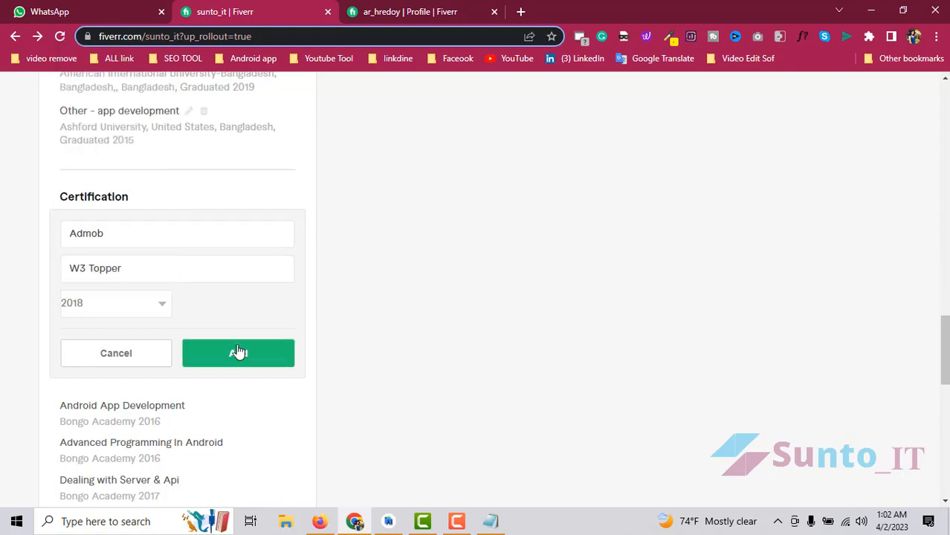
click(238, 353)
scroll(155, 320, down, 3)
scroll(254, 244, up, 3)
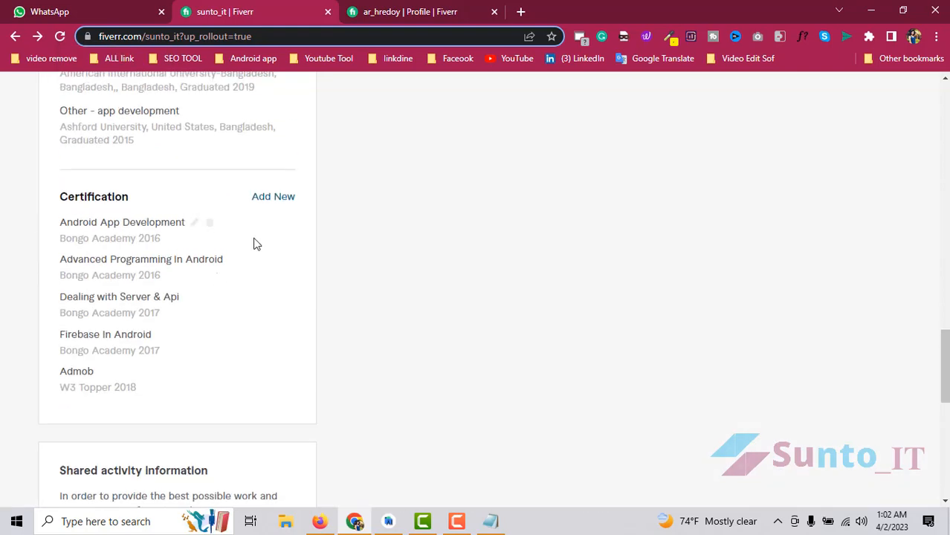
- Remove Hindi from the profile languages
scroll(250, 263, down, 3)
scroll(247, 292, up, 2)
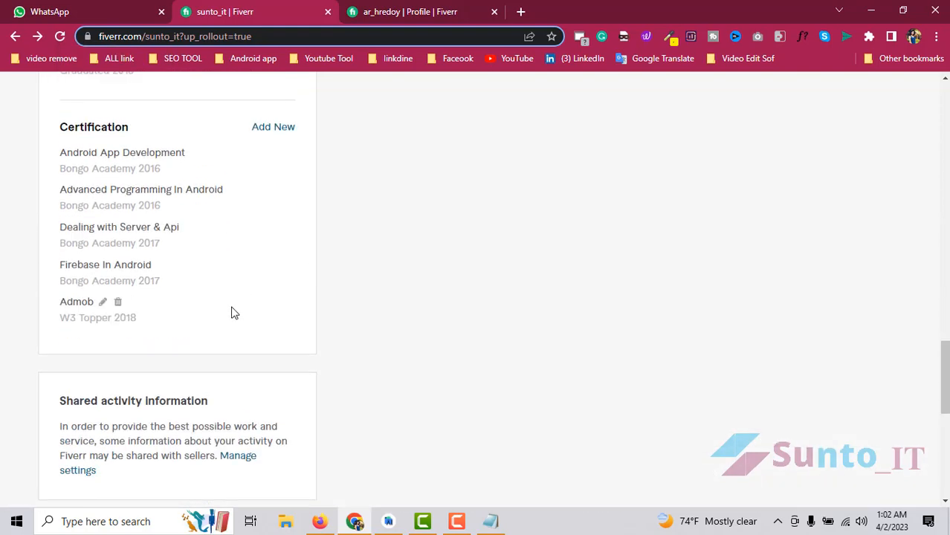
scroll(223, 297, down, 4)
scroll(191, 319, up, 4)
scroll(191, 322, up, 8)
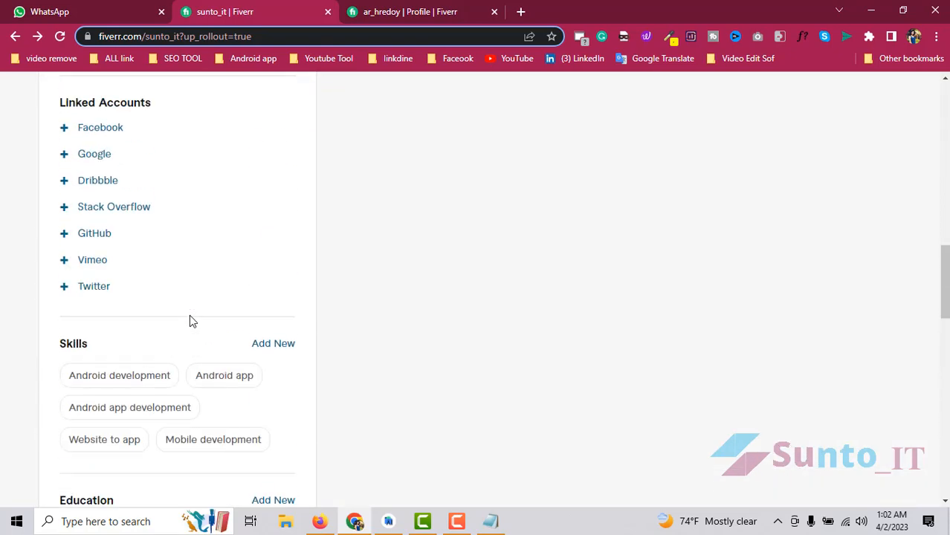
scroll(192, 335, down, 5)
scroll(189, 341, up, 8)
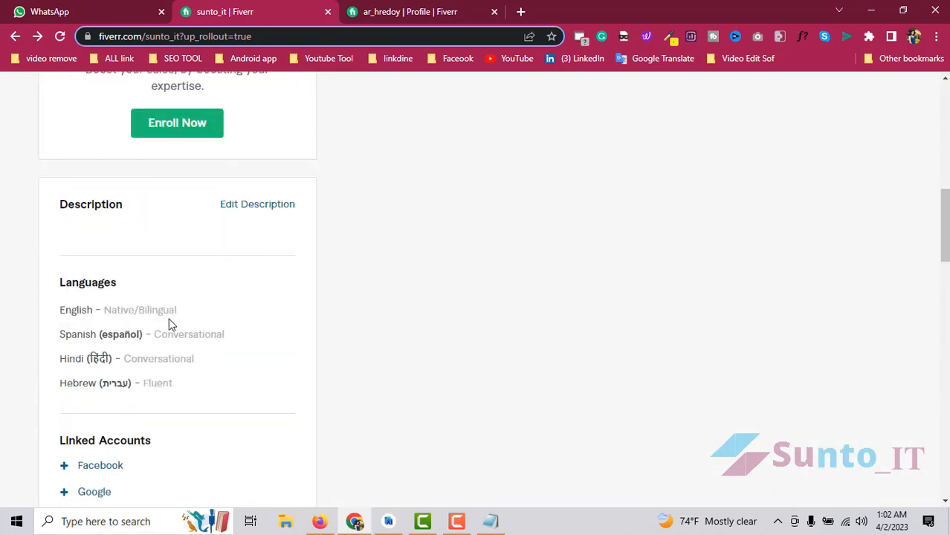
scroll(190, 327, down, 3)
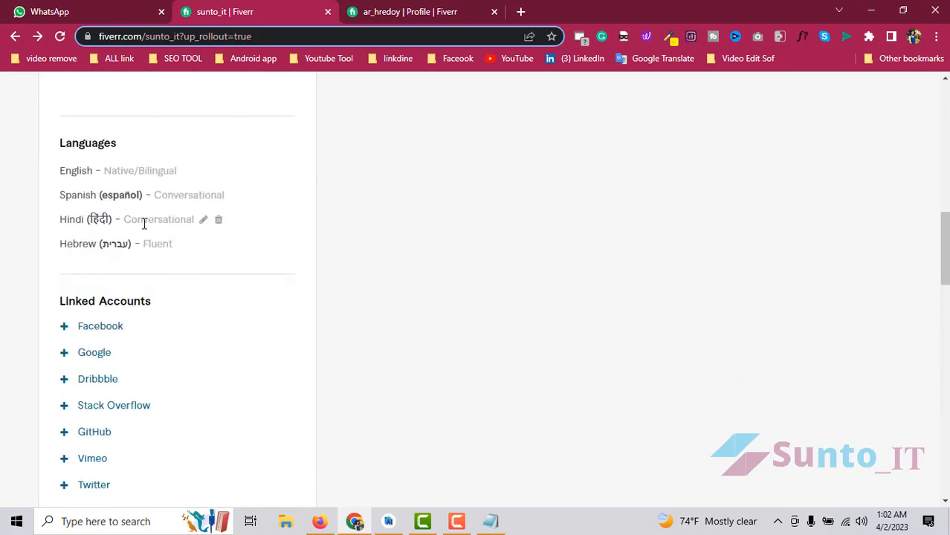
click(218, 221)
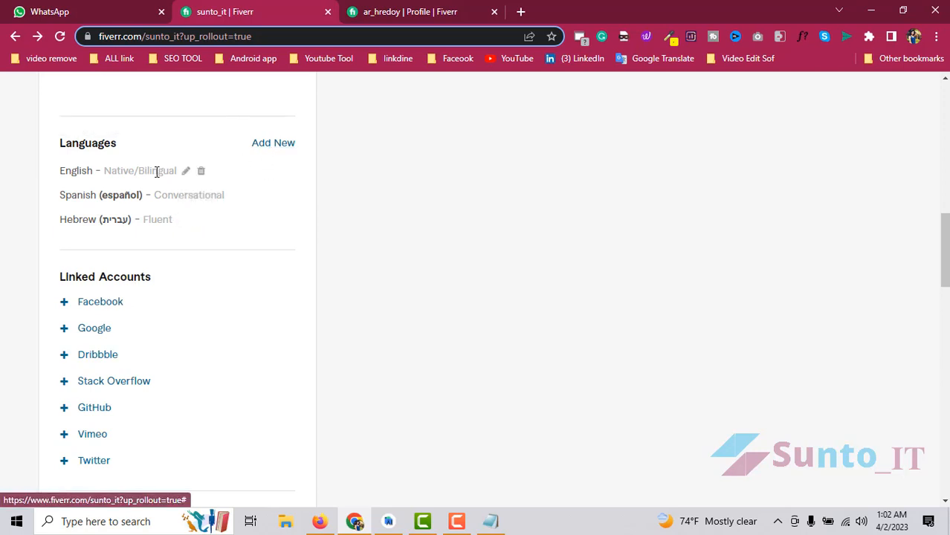
- Change English's level to Fluent and Hebrew's level to Conversational
click(185, 172)
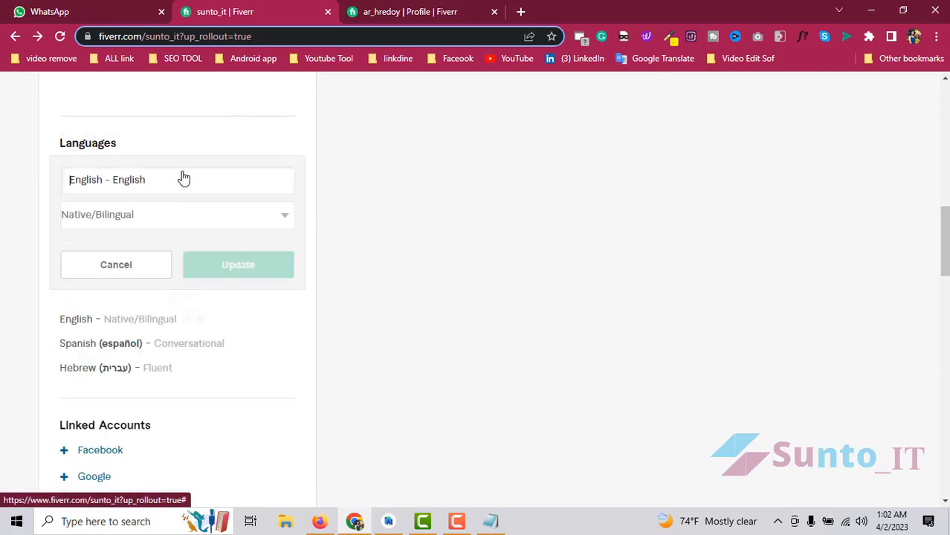
click(153, 211)
click(140, 259)
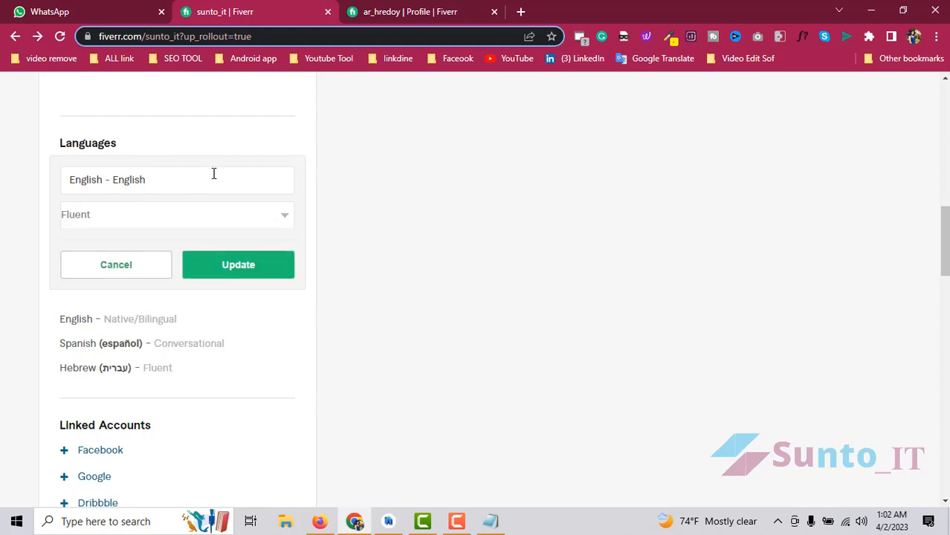
click(226, 265)
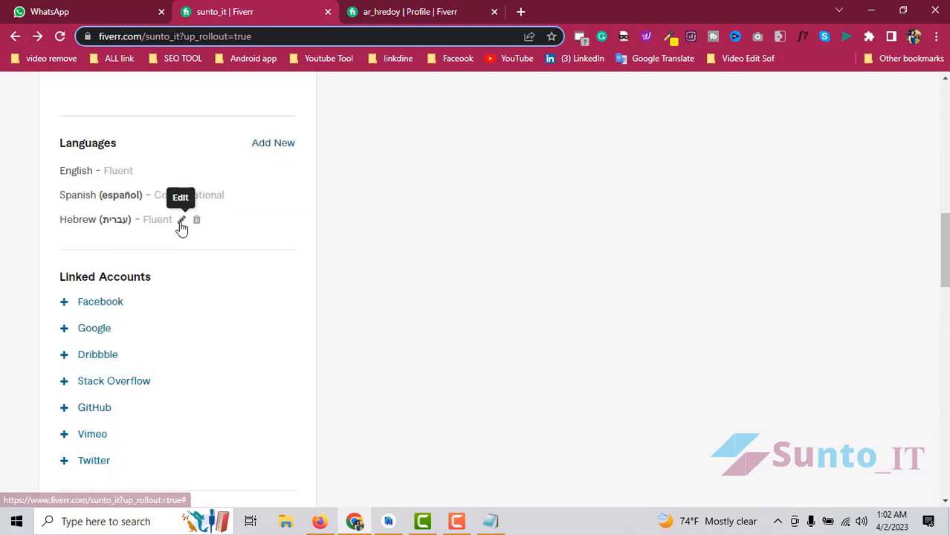
click(182, 220)
click(149, 214)
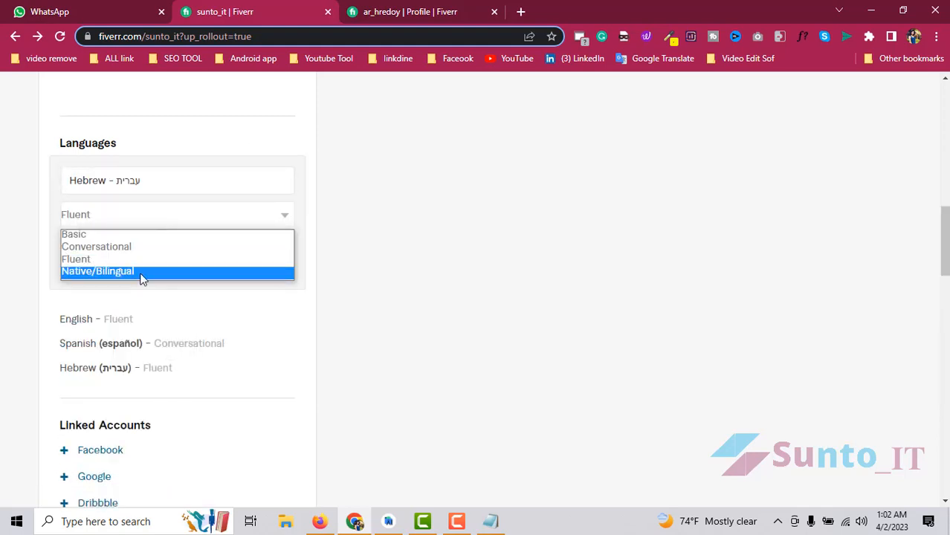
click(109, 244)
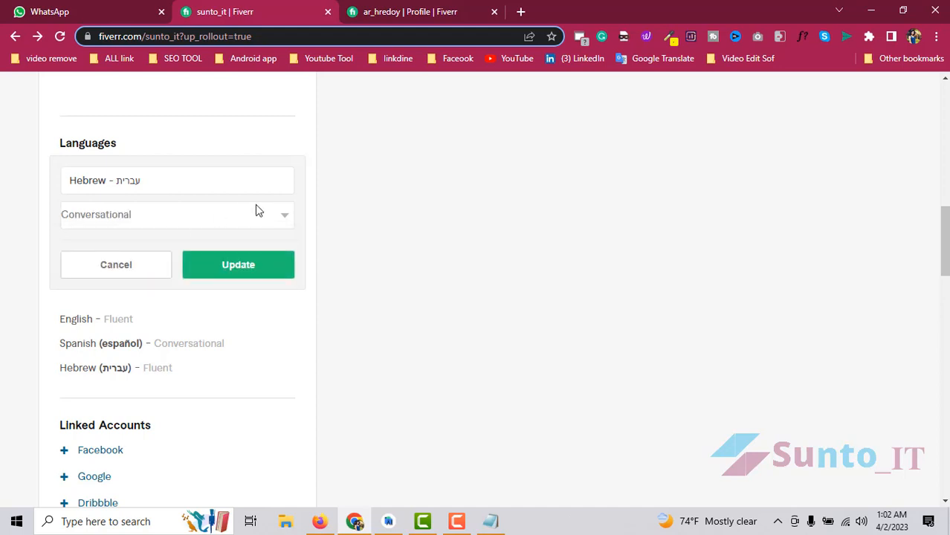
click(238, 269)
- Add Georgian as a new language at Conversational level
click(271, 143)
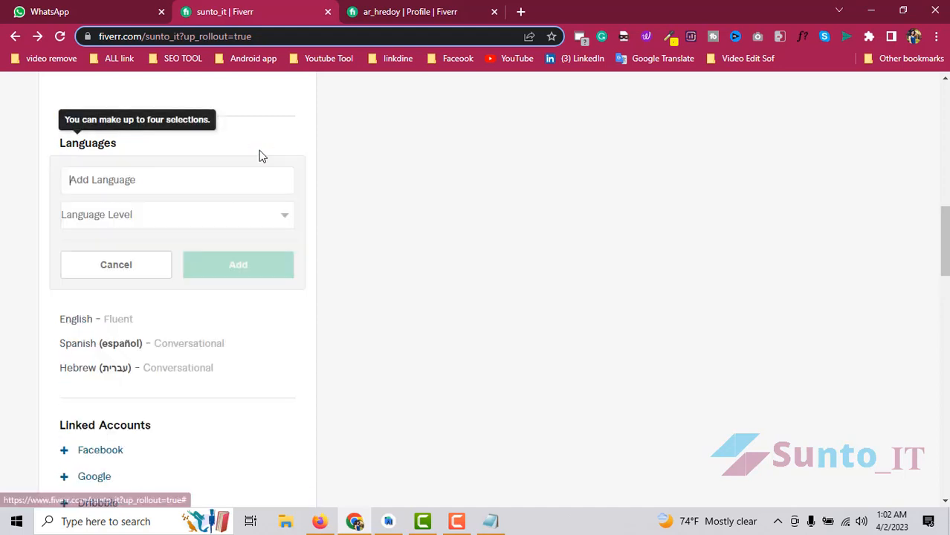
click(124, 183)
text(Ge)
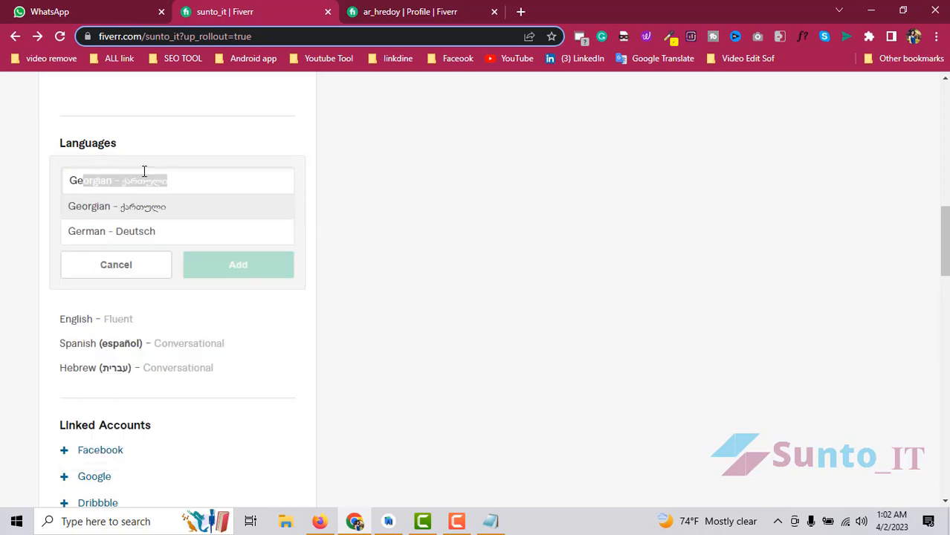
click(128, 214)
click(129, 217)
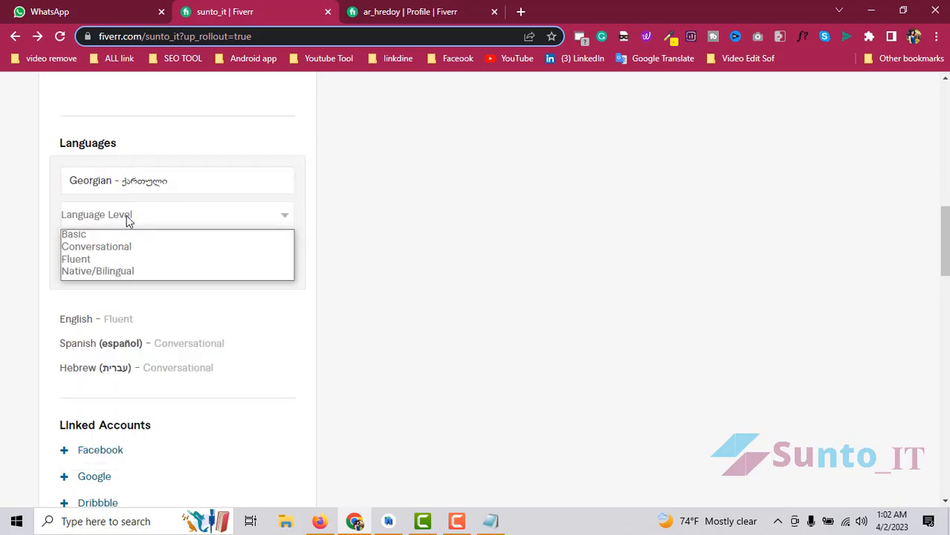
click(103, 253)
click(229, 272)
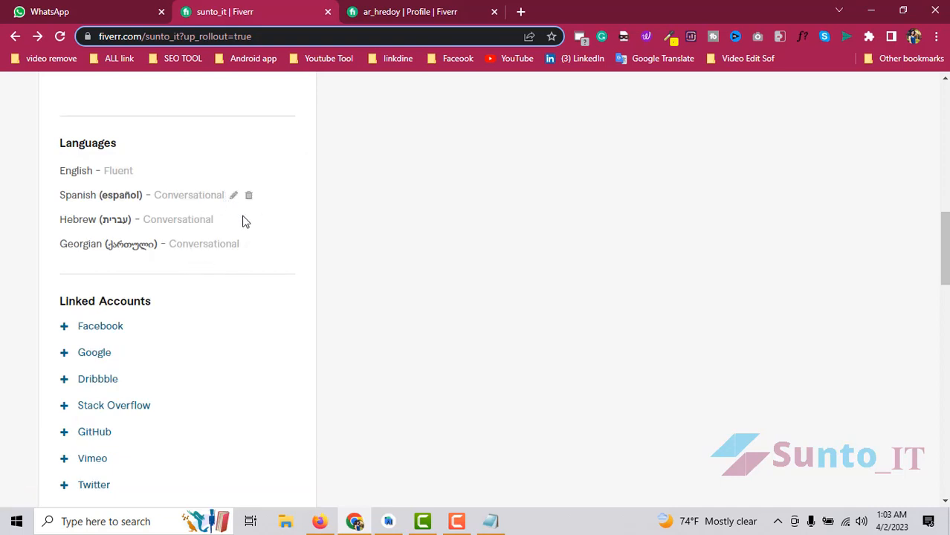
scroll(242, 242, down, 1)
scroll(192, 241, up, 2)
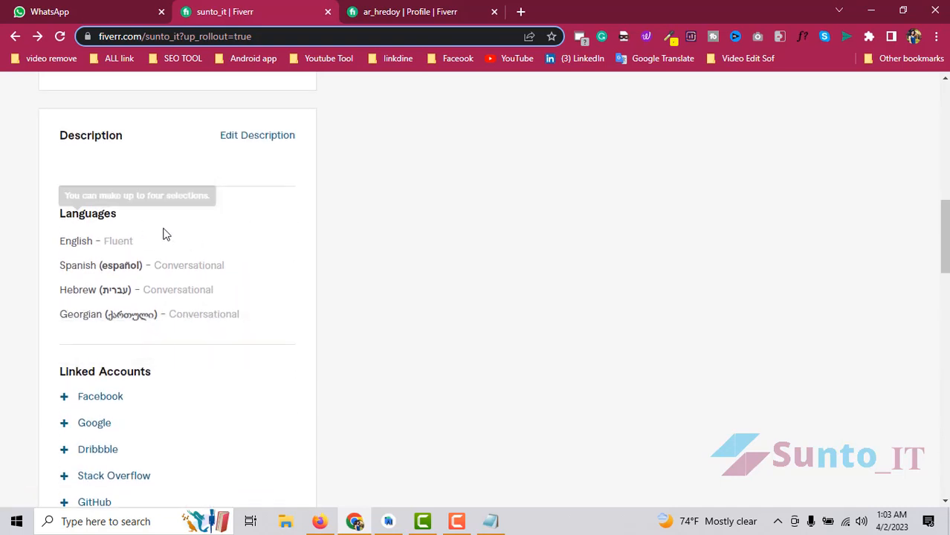
scroll(186, 246, up, 2)
scroll(214, 263, down, 2)
scroll(206, 289, down, 2)
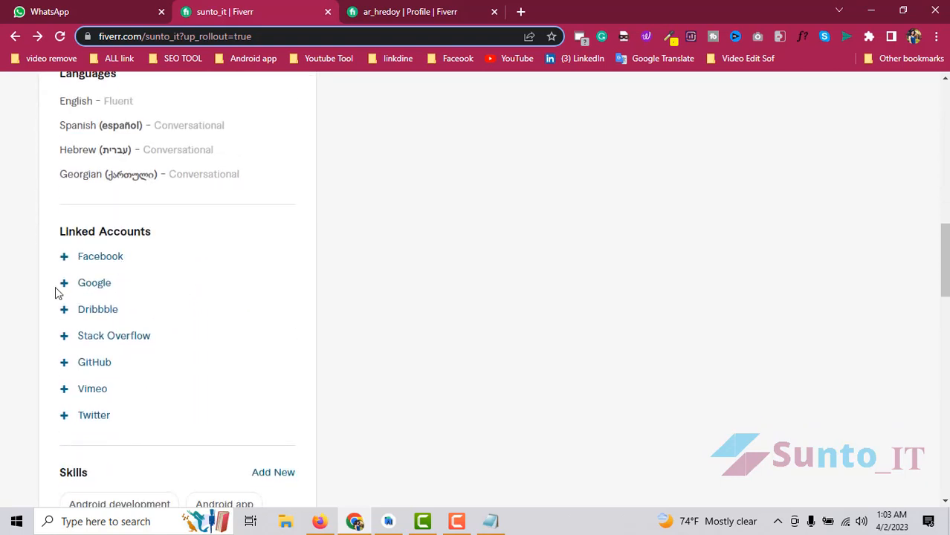
- Link Google by signing in with another account's email and password
click(87, 284)
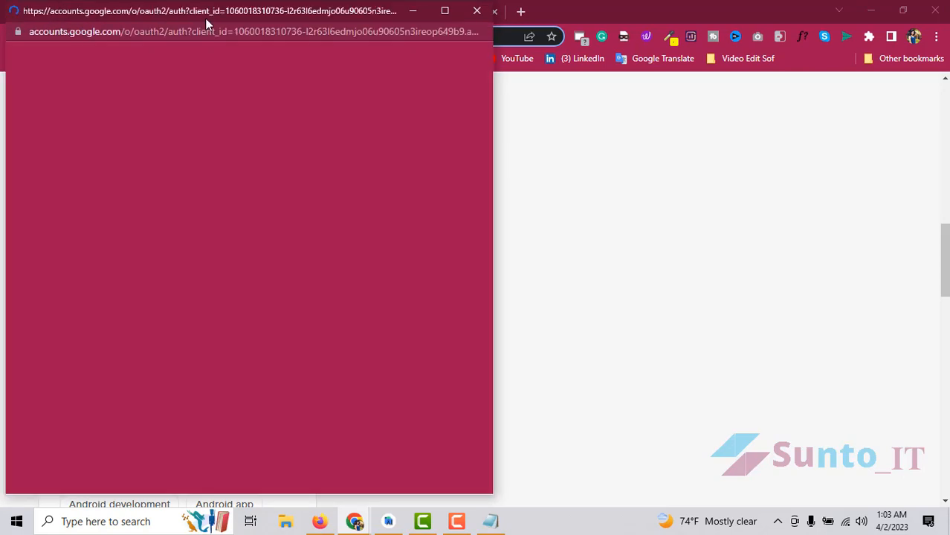
drag(206, 17, 310, 14)
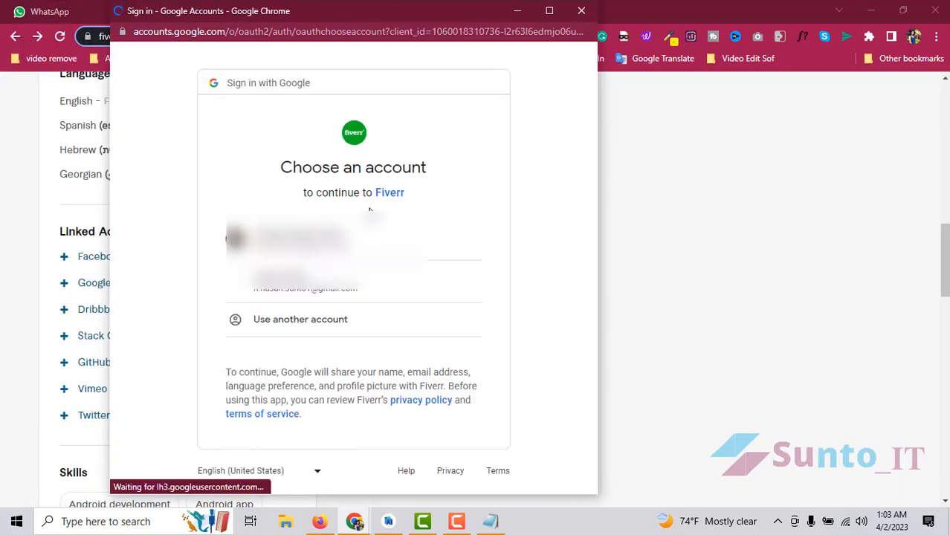
click(323, 318)
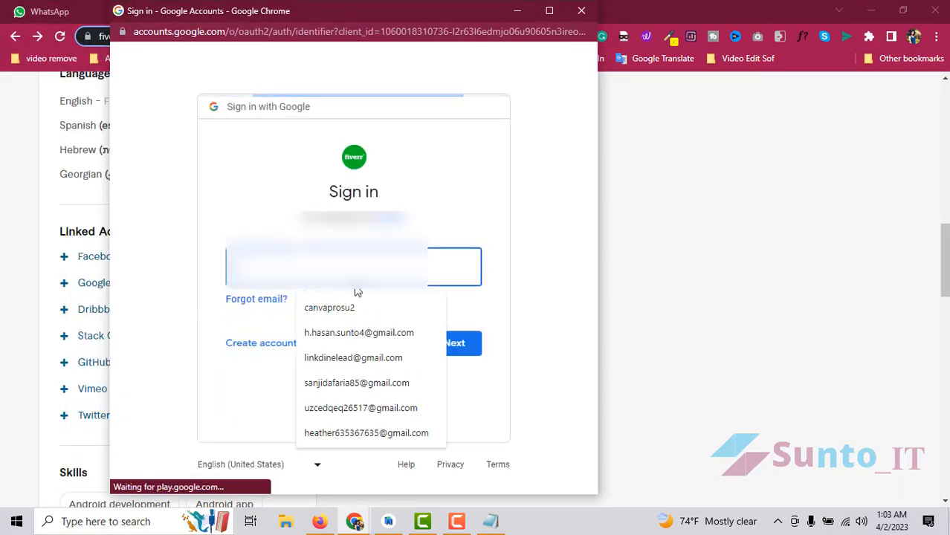
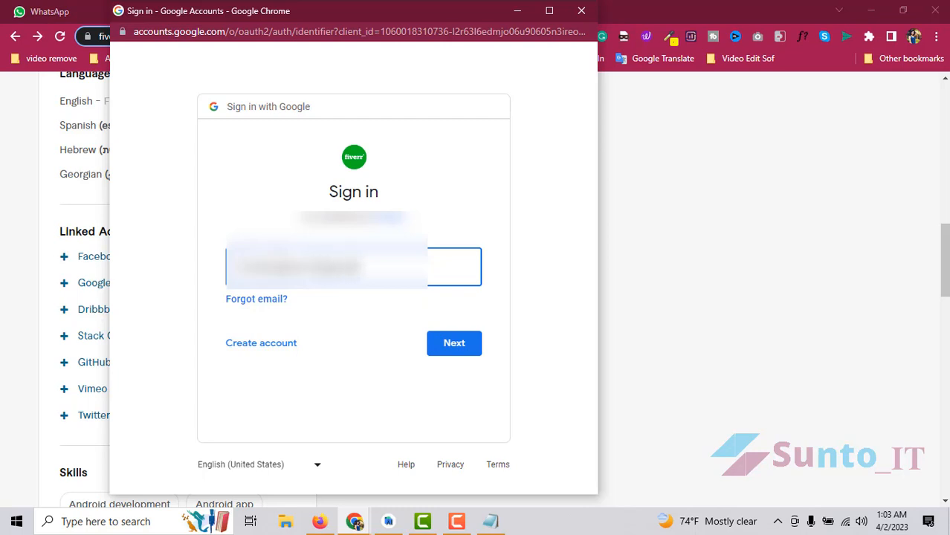
click(478, 354)
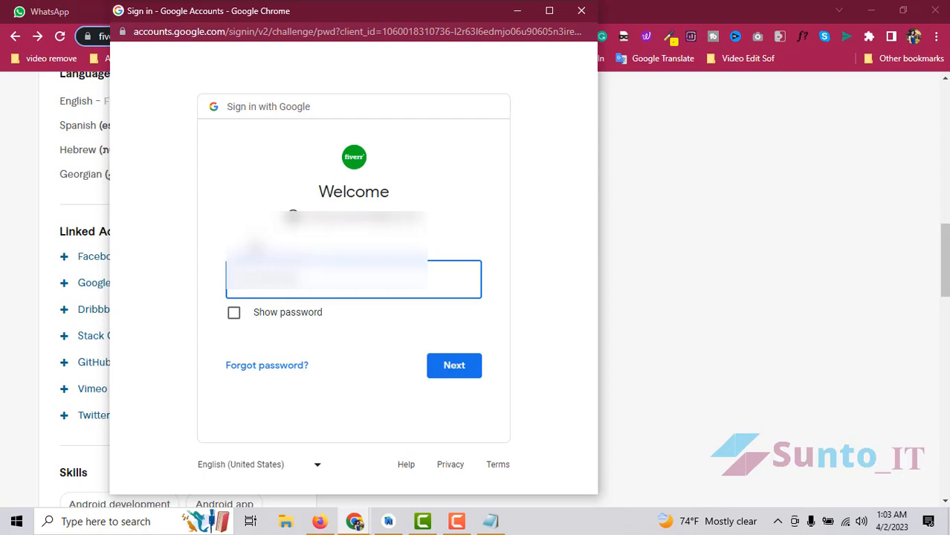
key(Return)
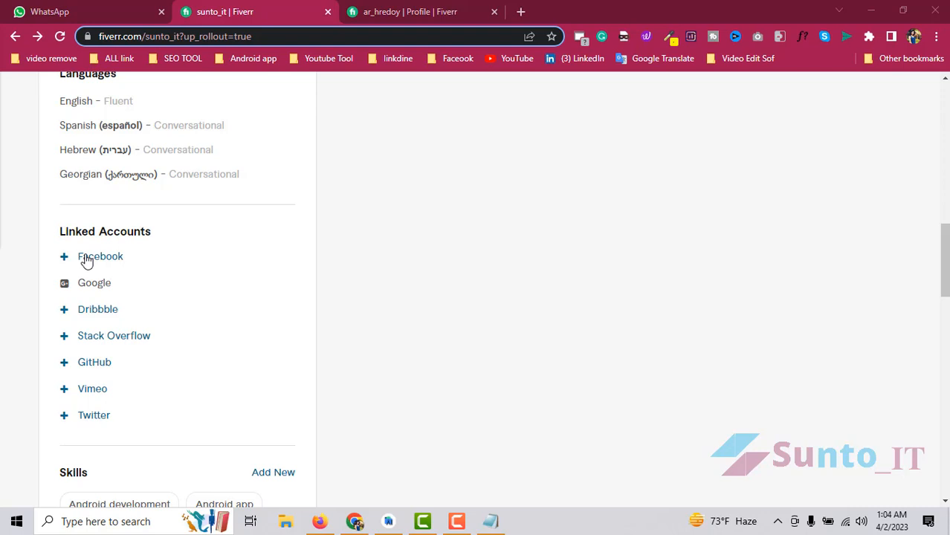
- Enter the account holder's full name in Account settings, save it, and return to the profile
scroll(151, 362, down, 2)
scroll(153, 364, up, 1)
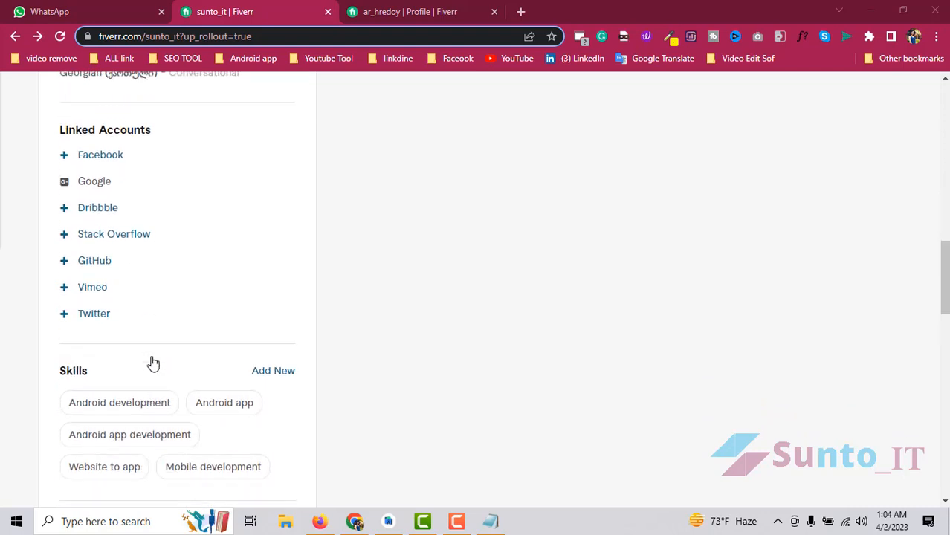
scroll(152, 363, up, 14)
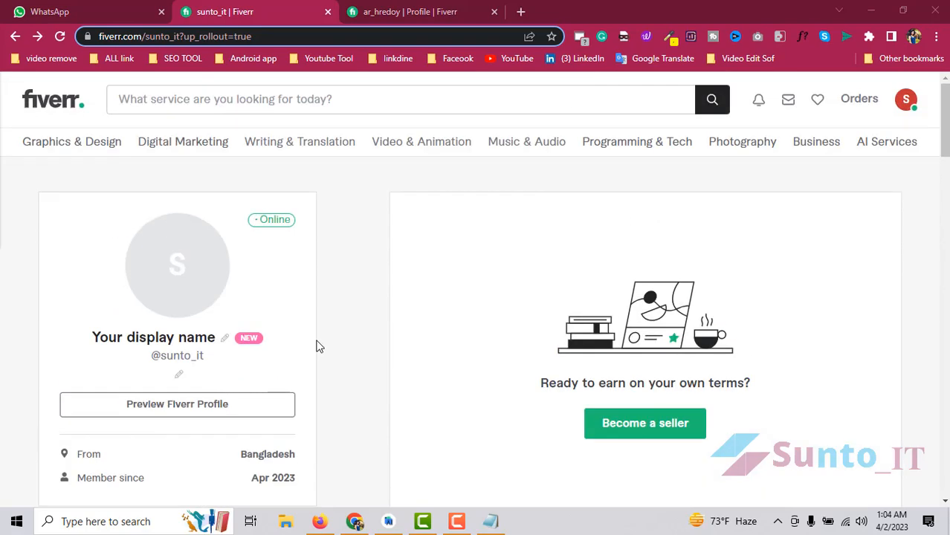
scroll(481, 351, down, 3)
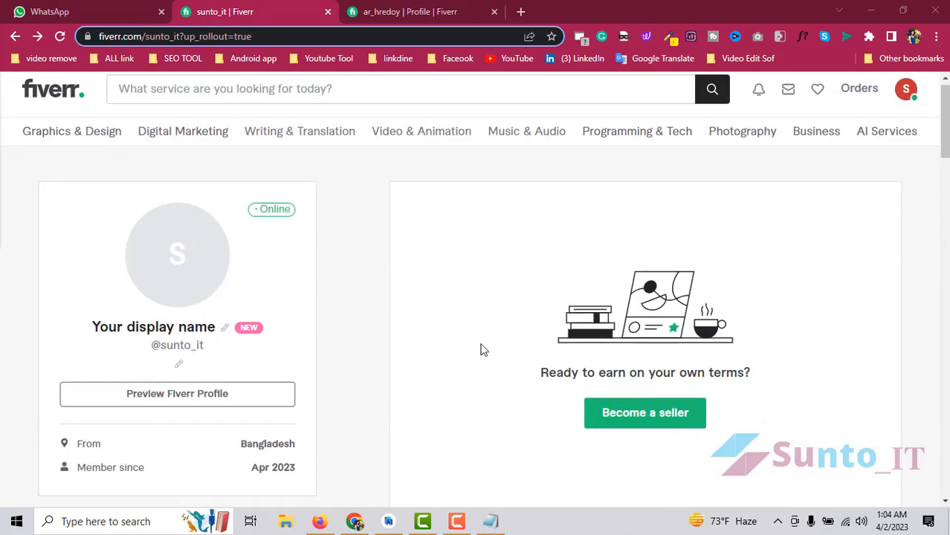
scroll(212, 333, up, 3)
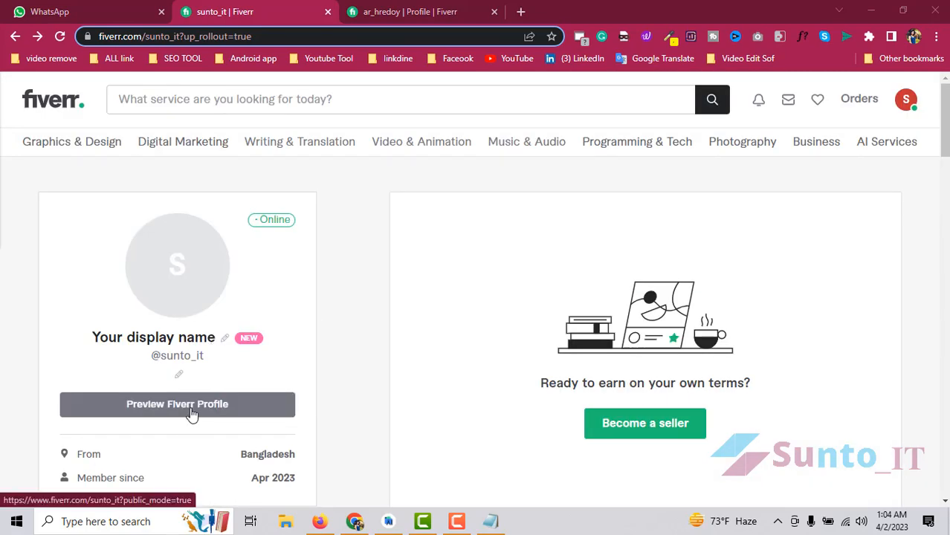
click(899, 105)
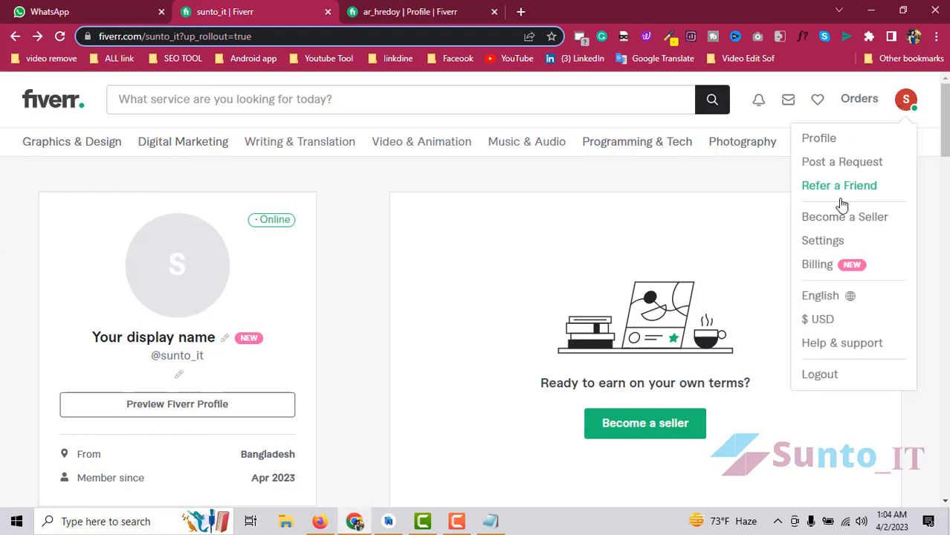
click(825, 238)
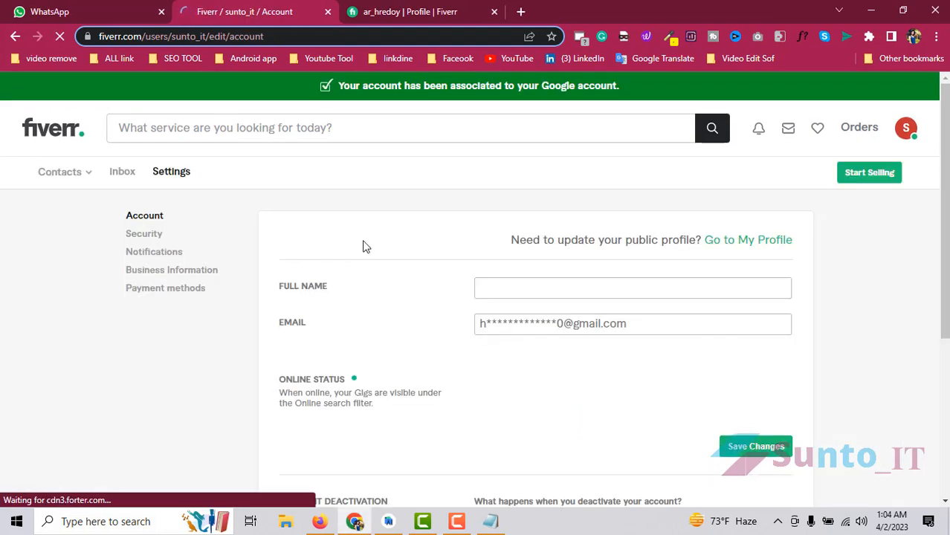
click(525, 286)
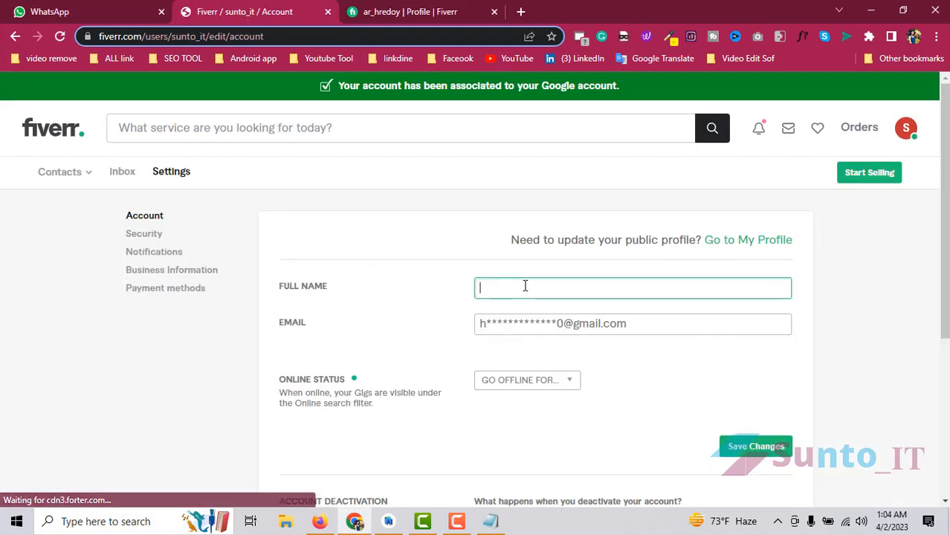
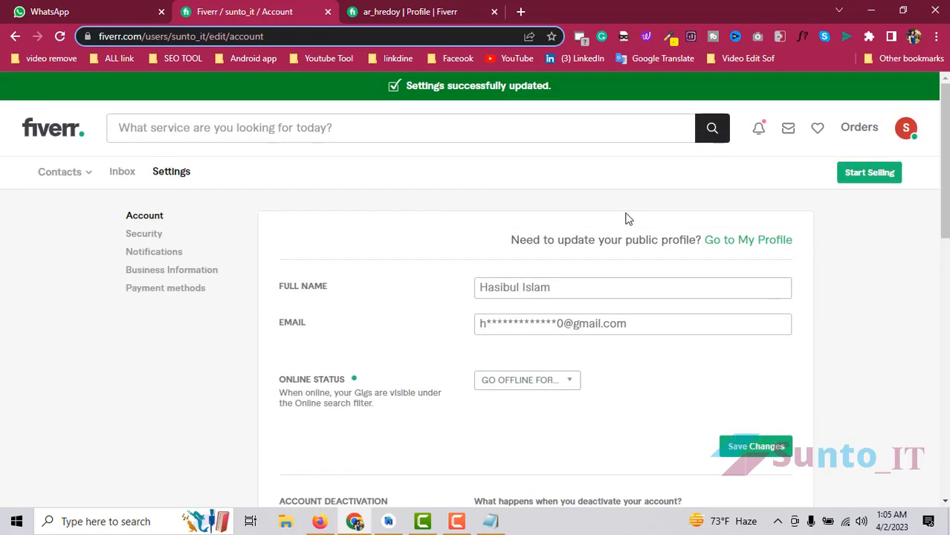
click(906, 128)
click(863, 174)
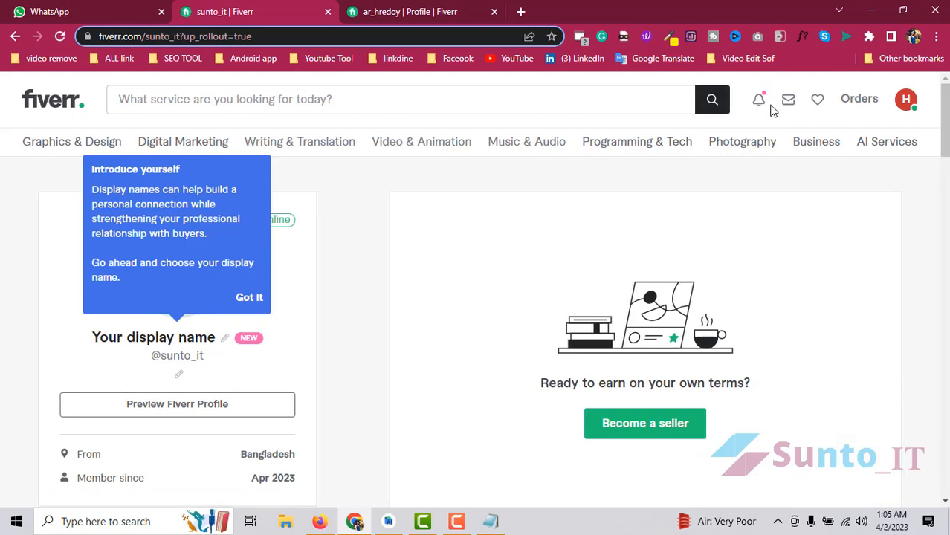
- Dismiss the notifications, then replace the placeholder with the account holder's name and save it
click(759, 99)
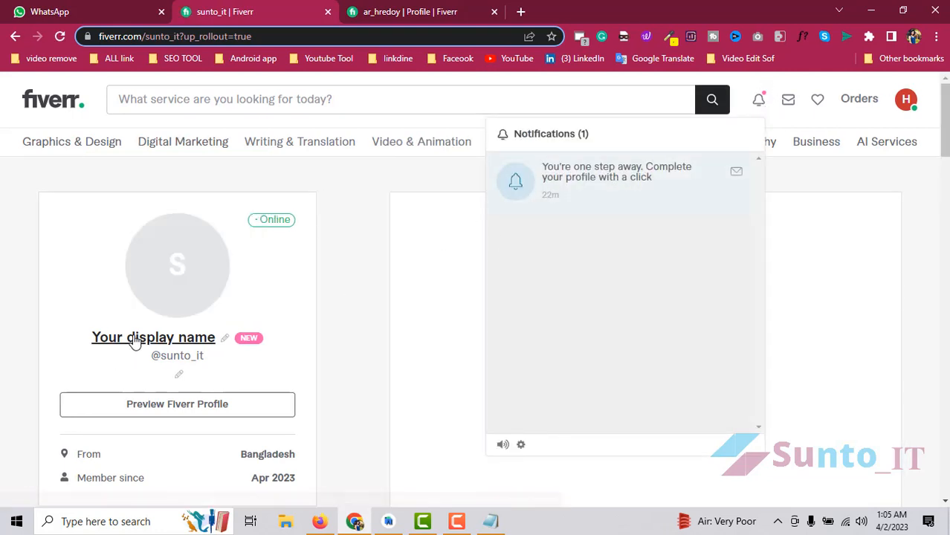
click(219, 342)
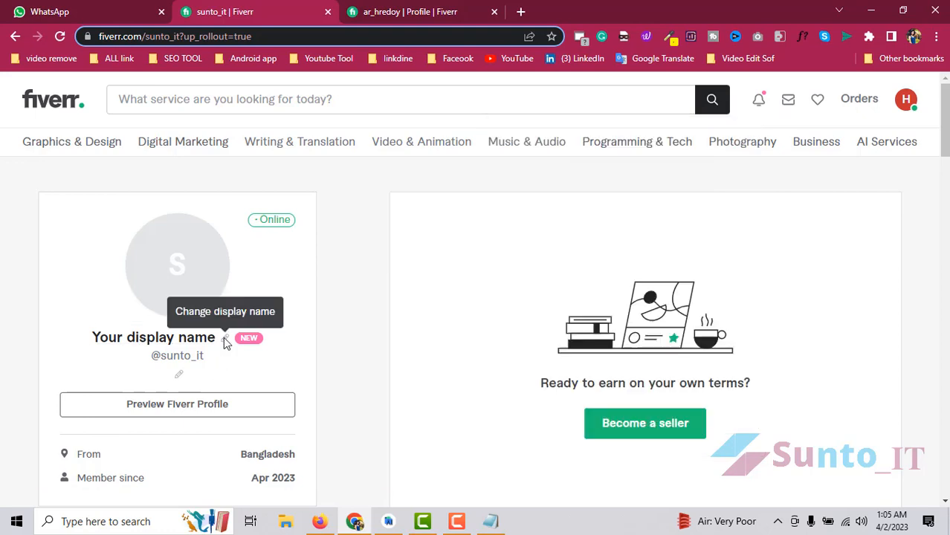
click(227, 341)
click(369, 305)
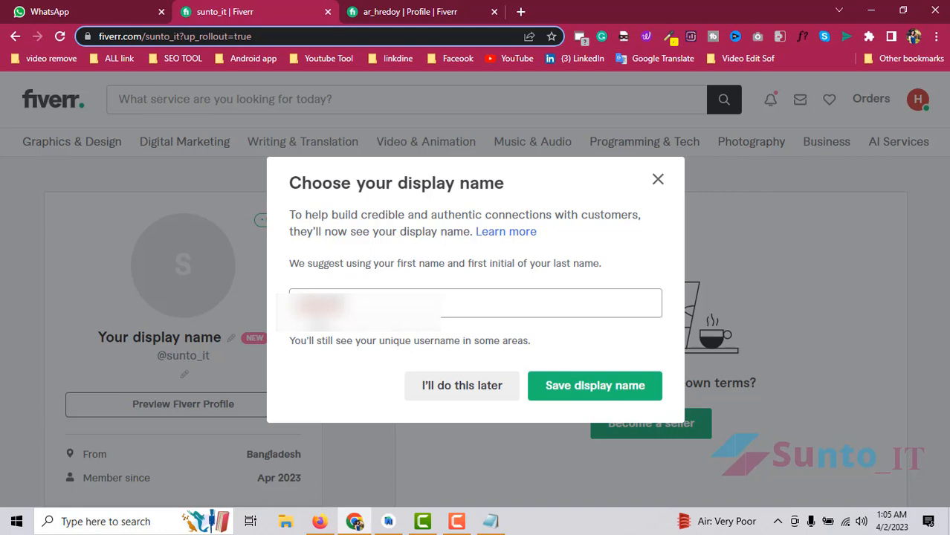
key(BackSpace)
key(BackSpace)
key(BackSpace)
key(BackSpace)
key(BackSpace)
key(BackSpace)
key(BackSpace)
text(Sunto)
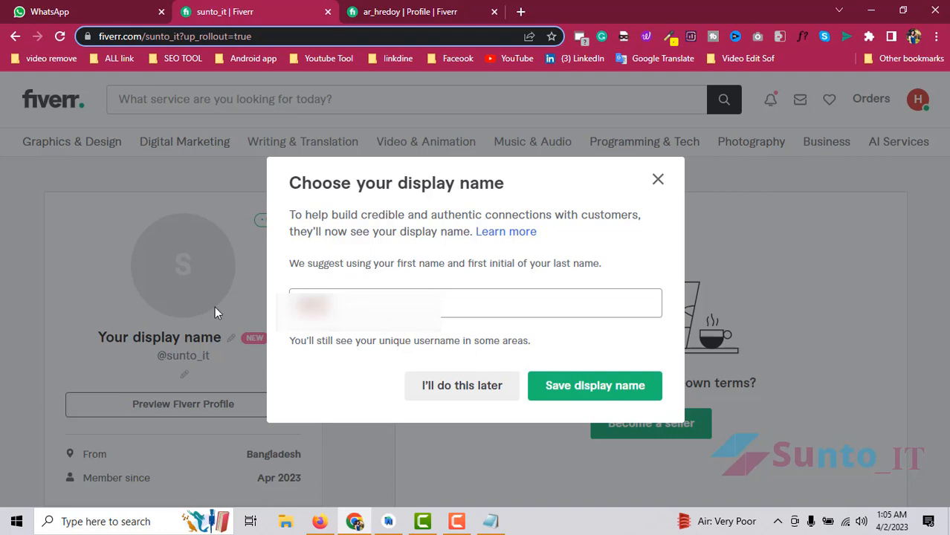
key(ctrl+a)
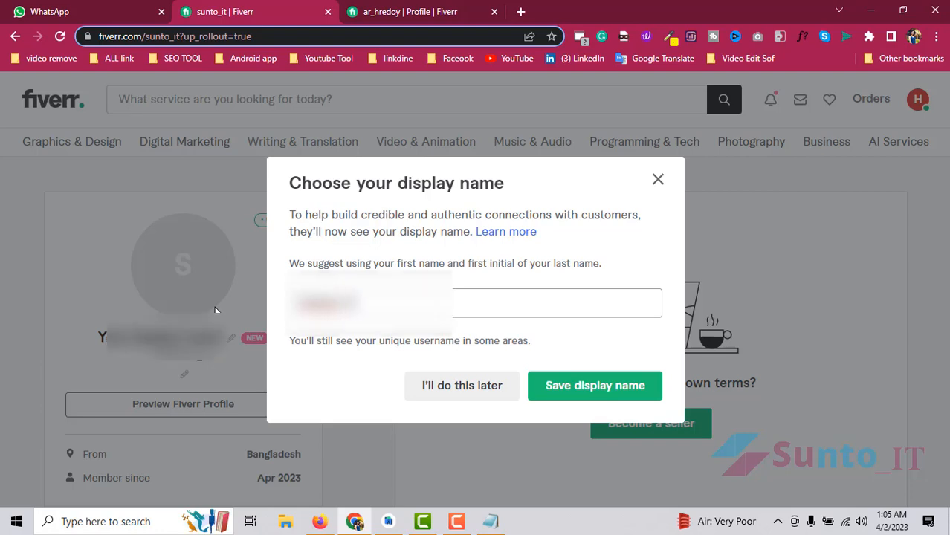
click(592, 388)
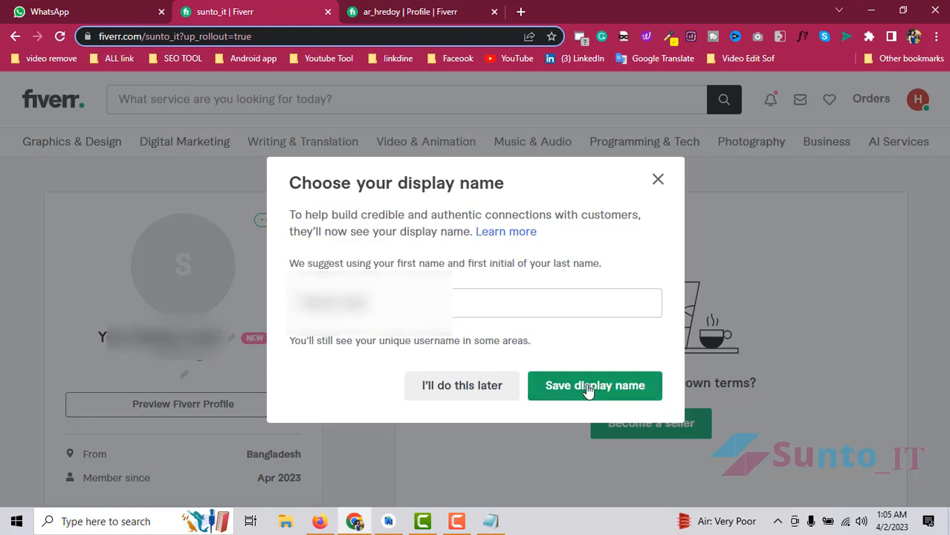
scroll(420, 363, down, 2)
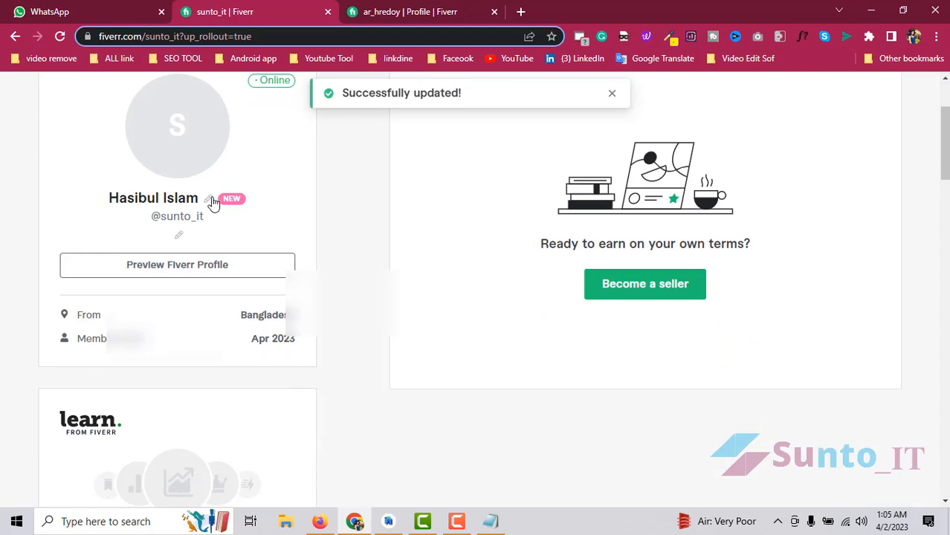
scroll(211, 205, up, 2)
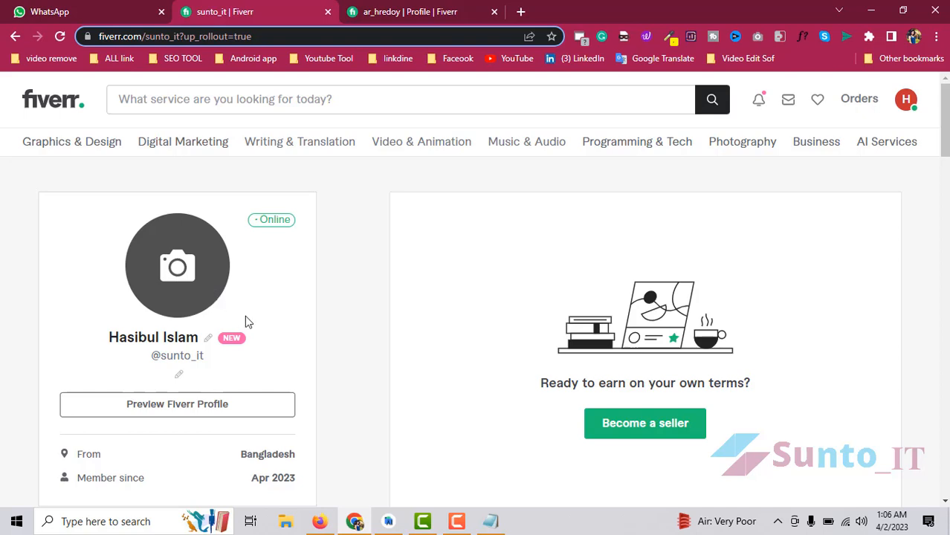
- Paste the prepared Android App Developer introduction from the notes into the description editor
scroll(246, 323, down, 3)
scroll(212, 301, down, 3)
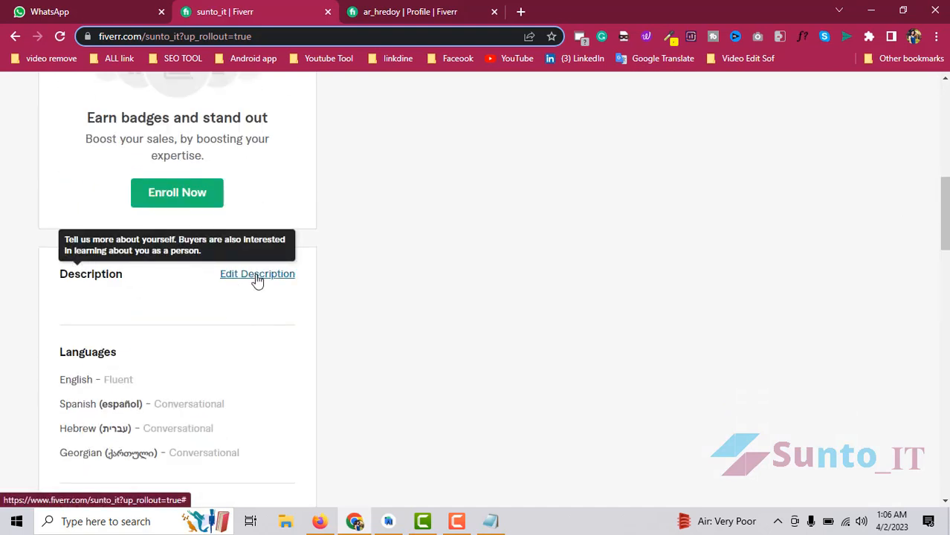
click(257, 275)
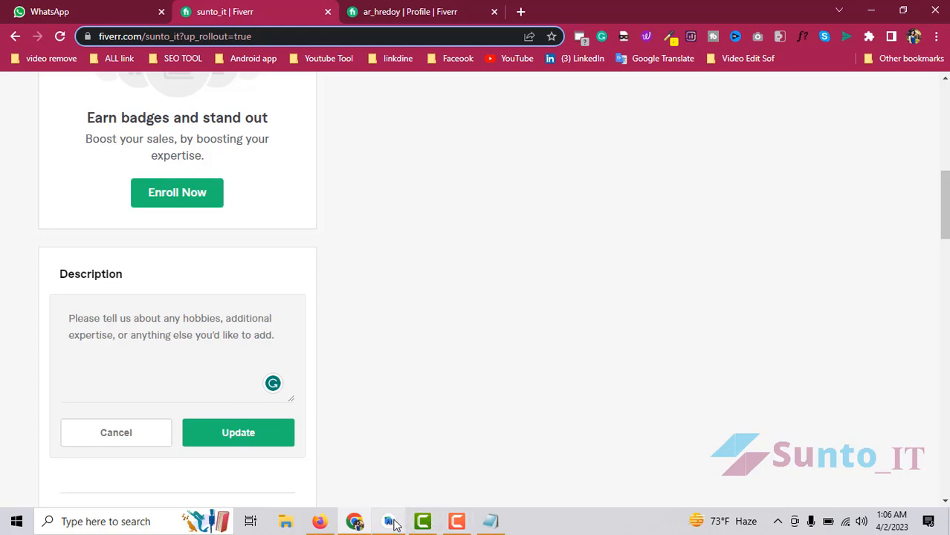
mouse_move(459, 528)
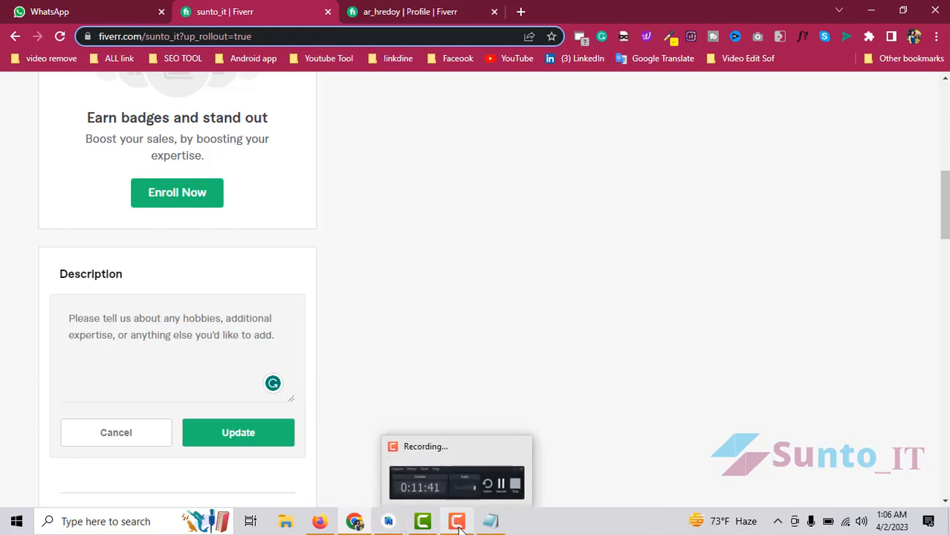
click(439, 472)
click(882, 472)
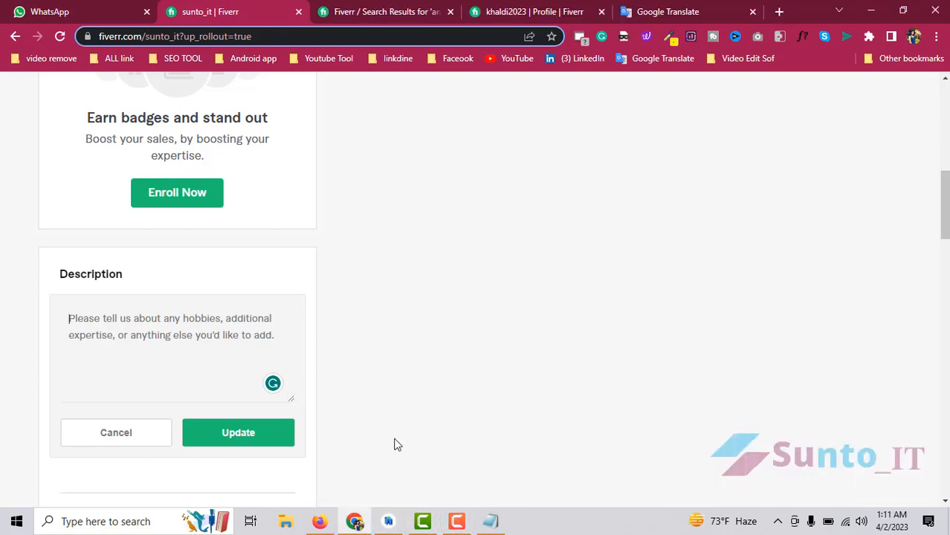
click(490, 521)
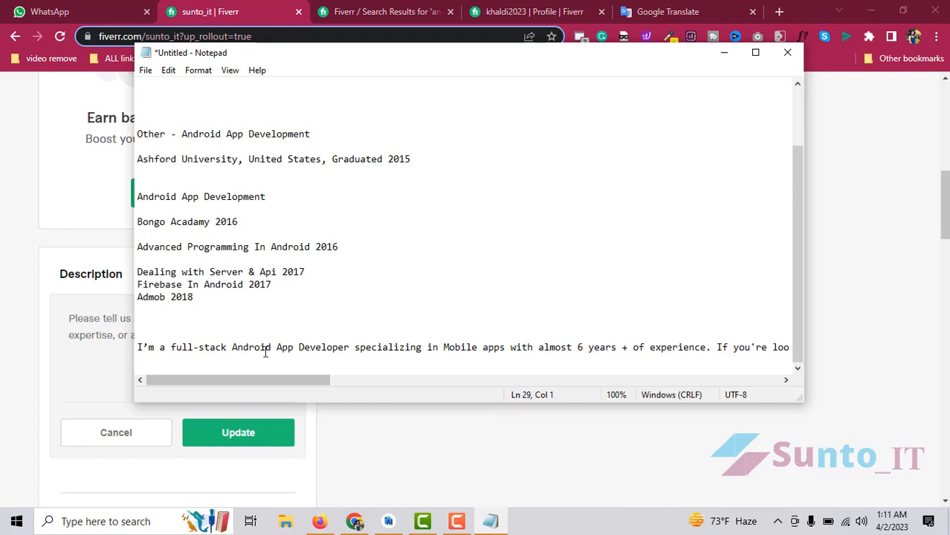
drag(165, 365, 137, 346)
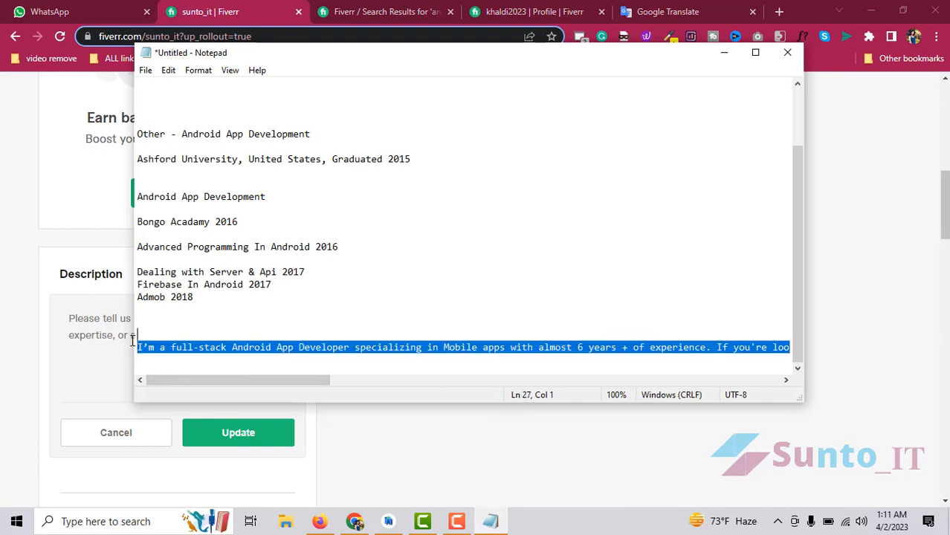
click(100, 214)
click(195, 330)
key(ctrl+v)
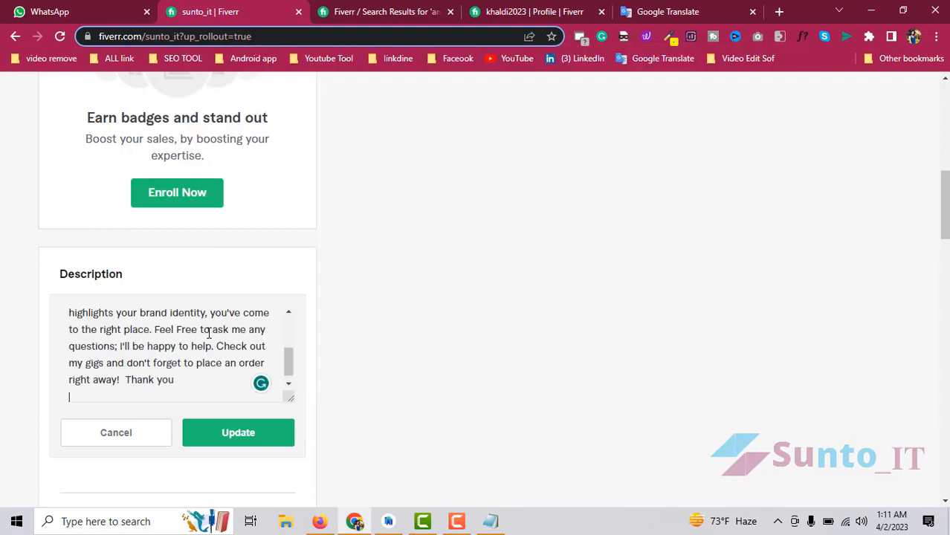
- Remove the empty first line, make the ending '!!Thank you!!', and update the description
key(ctrl+Home)
key(Down)
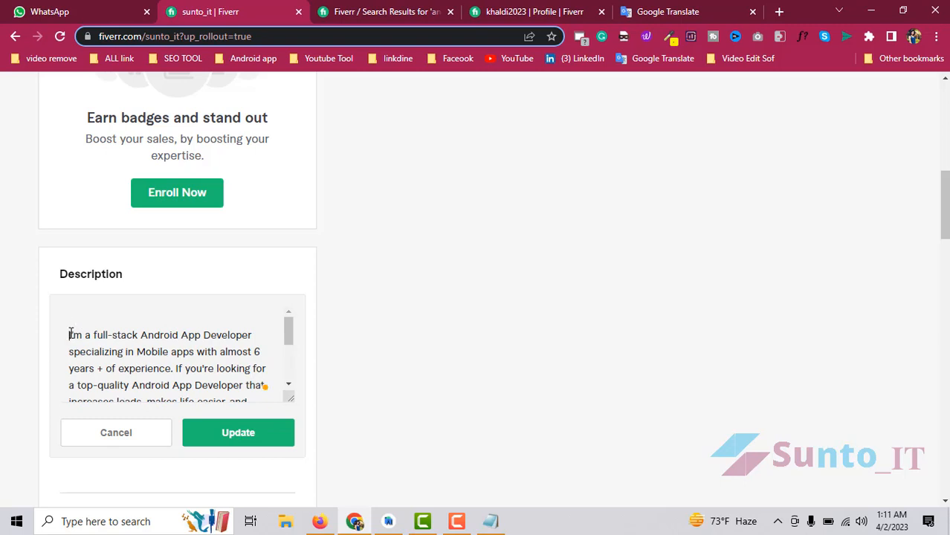
key(BackSpace)
scroll(250, 364, down, 1)
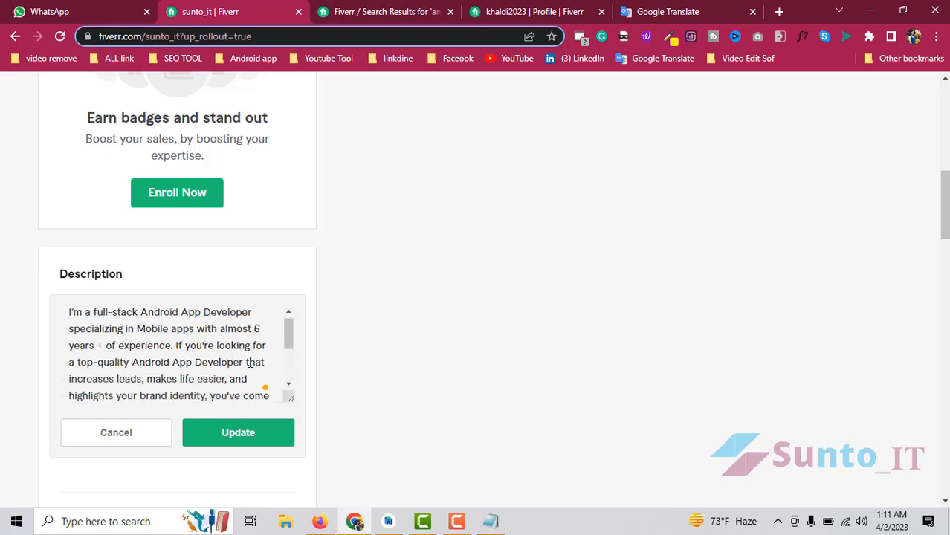
scroll(248, 379, up, 1)
scroll(223, 377, down, 2)
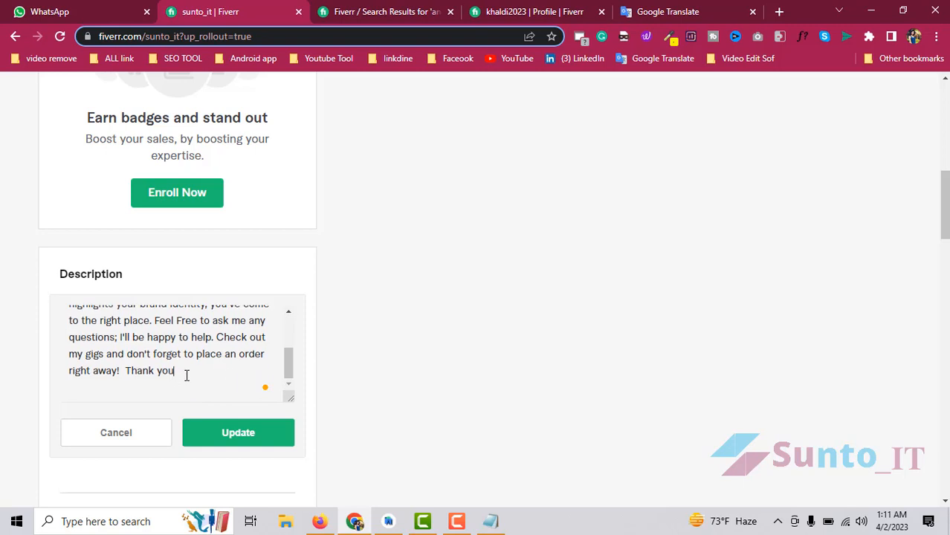
text(!!)
click(127, 371)
text(!!)
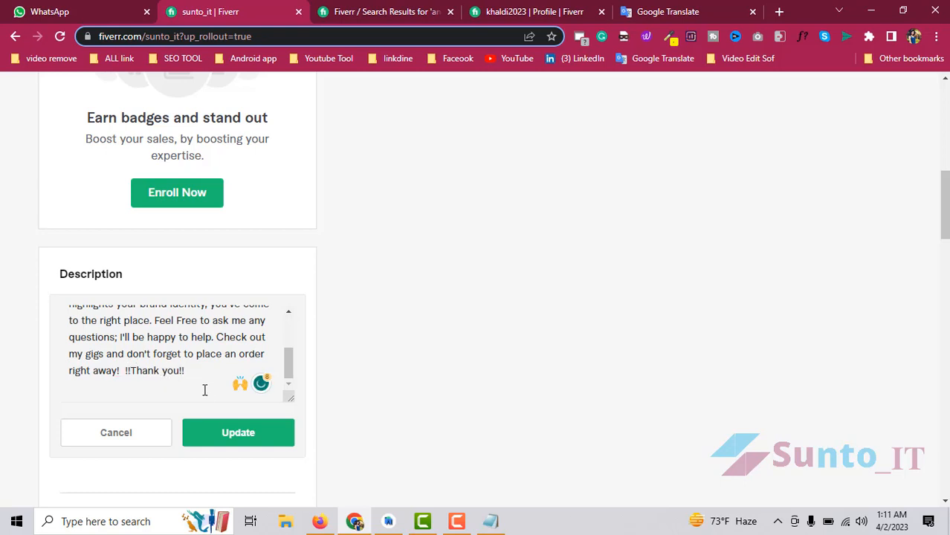
scroll(212, 401, down, 1)
scroll(212, 401, down, 2)
click(250, 302)
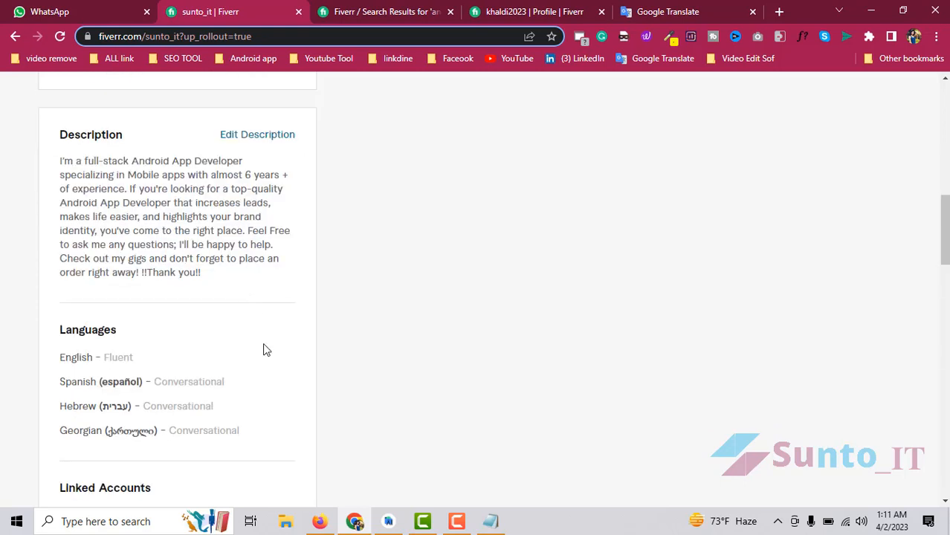
scroll(168, 325, up, 2)
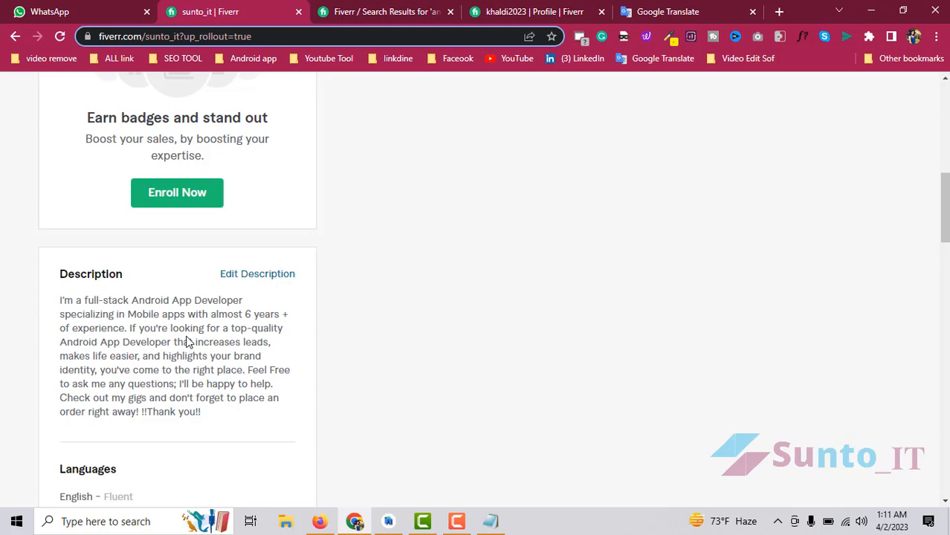
scroll(186, 342, up, 7)
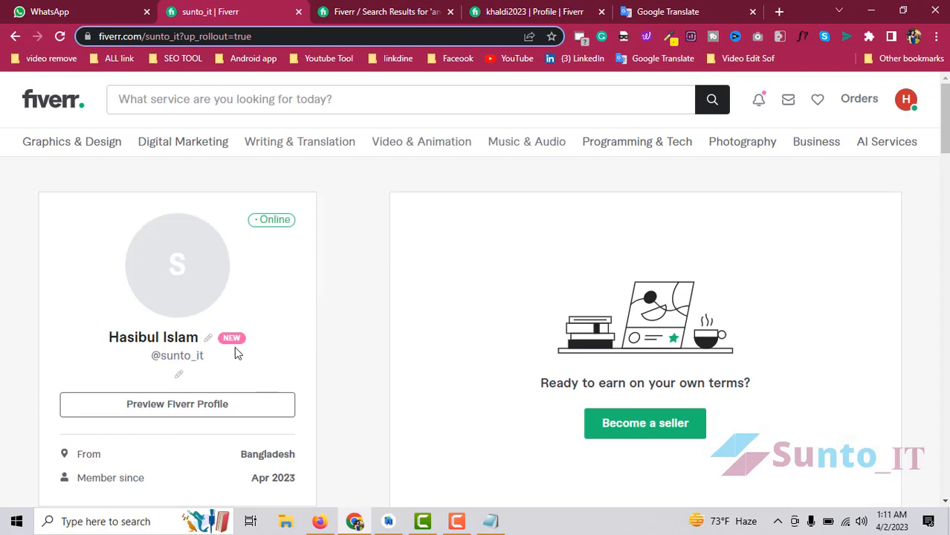
scroll(670, 342, down, 4)
scroll(624, 283, up, 4)
scroll(596, 282, down, 5)
scroll(617, 354, up, 5)
scroll(548, 320, down, 3)
scroll(550, 349, up, 3)
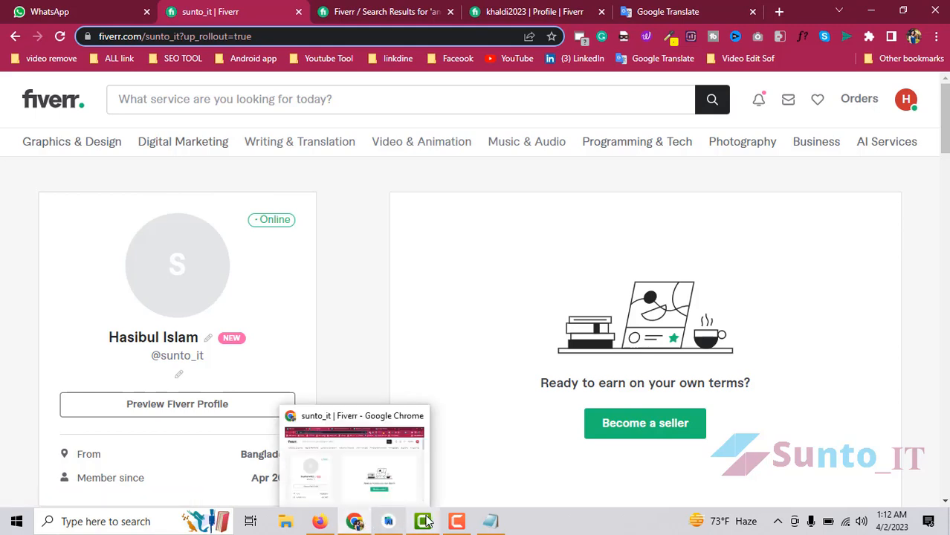
click(456, 522)
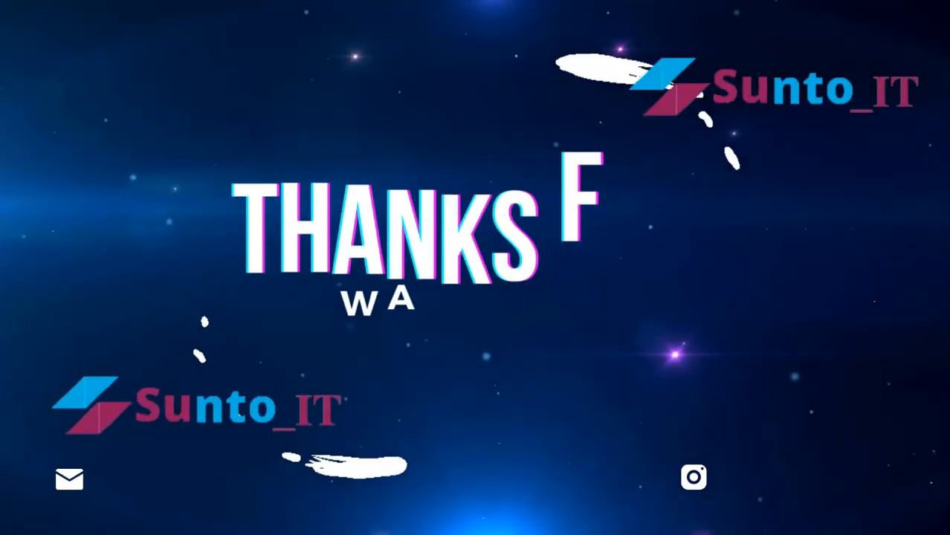